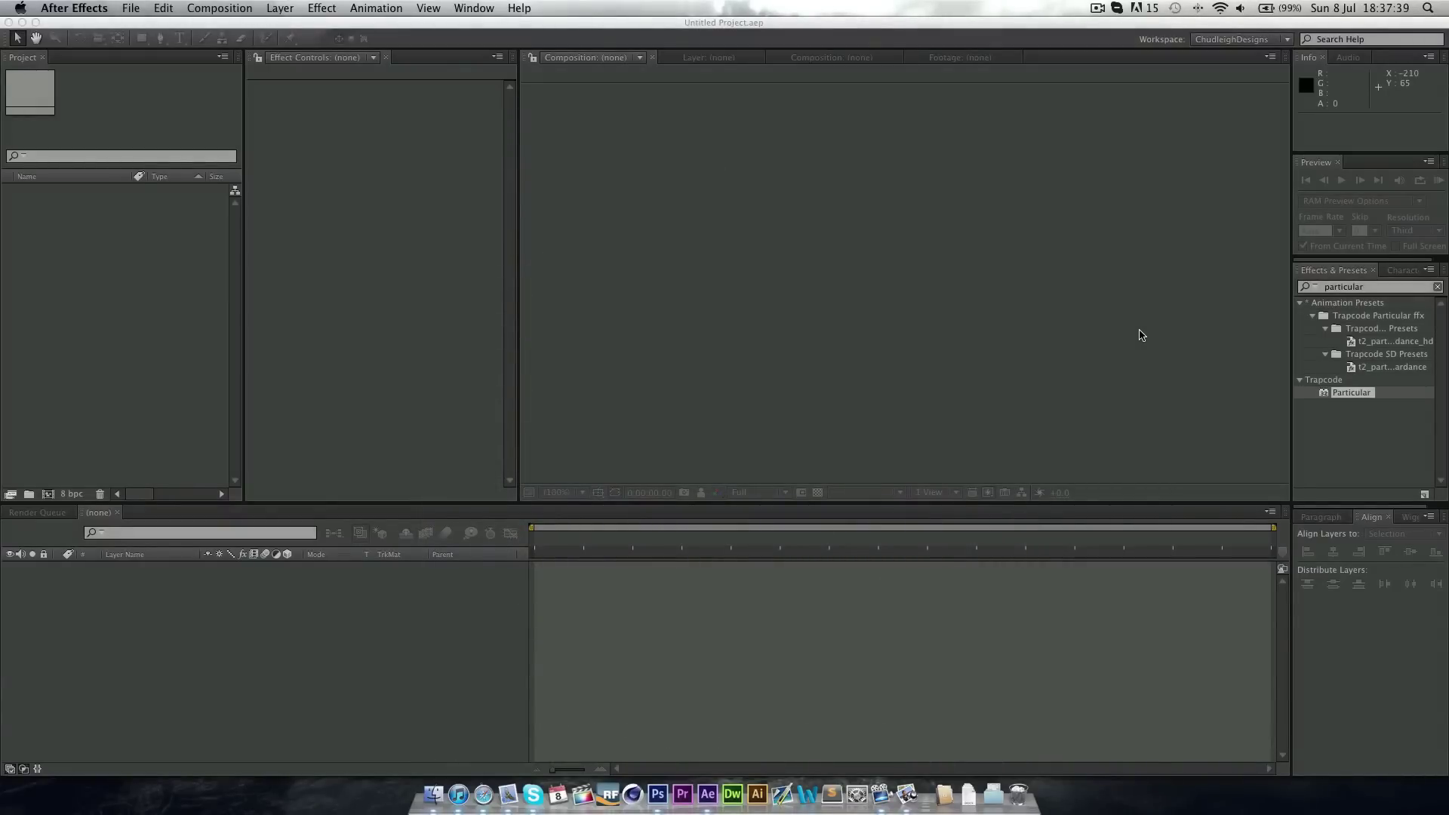
Open the recent project After Effects Sparks.aep.
left_click(886, 29)
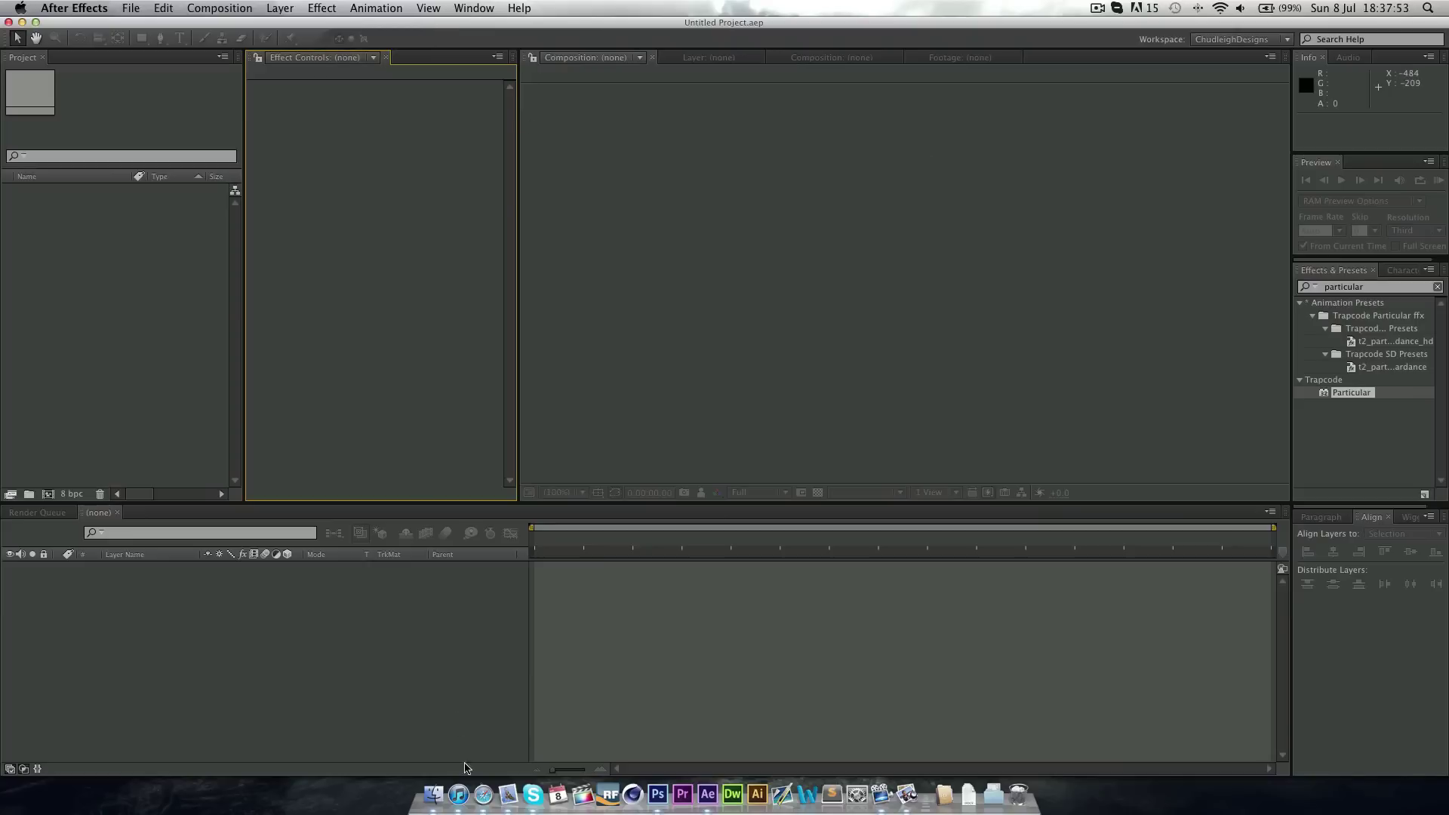
left_click(434, 794)
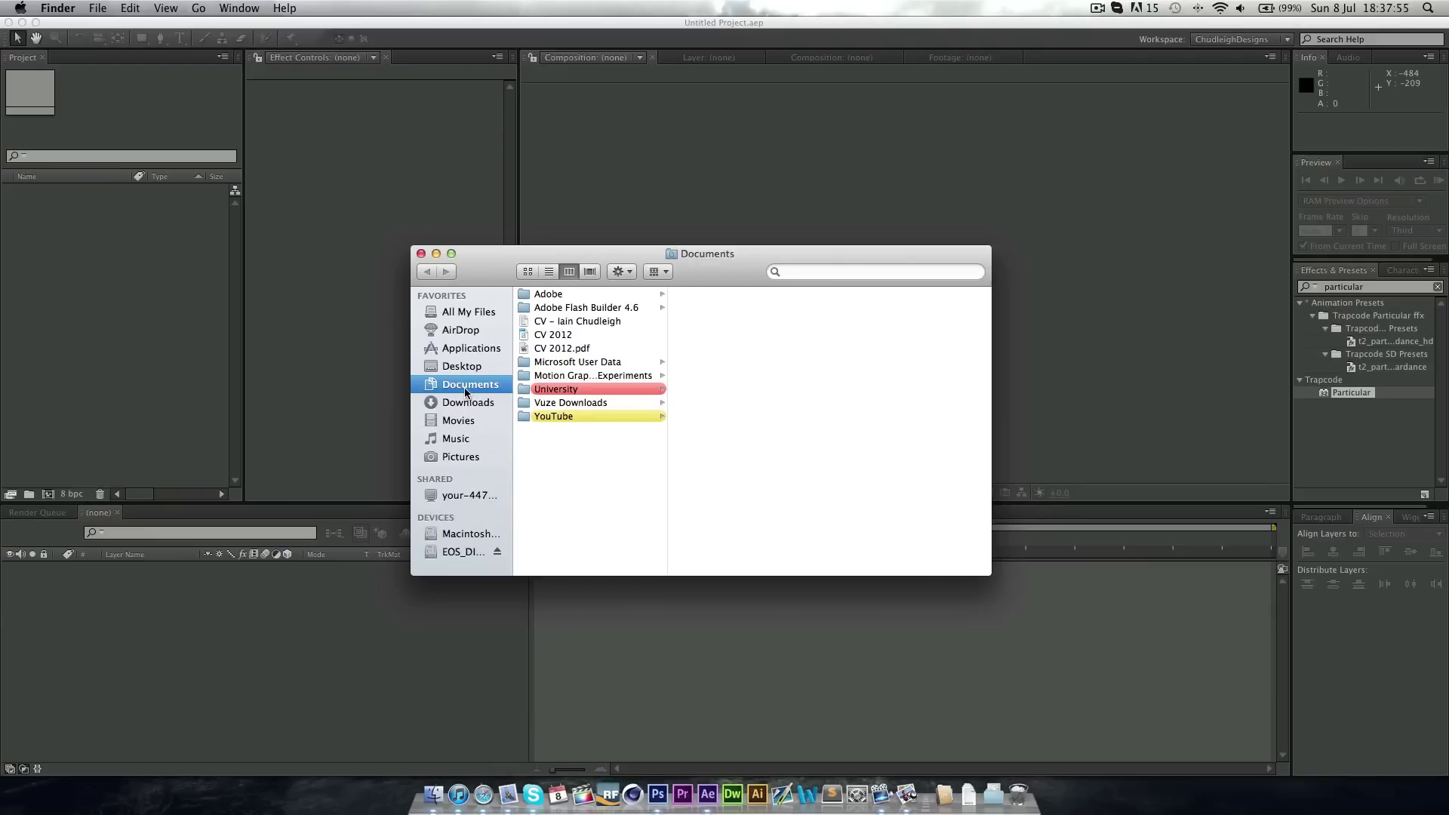
left_click(287, 151)
left_click(131, 8)
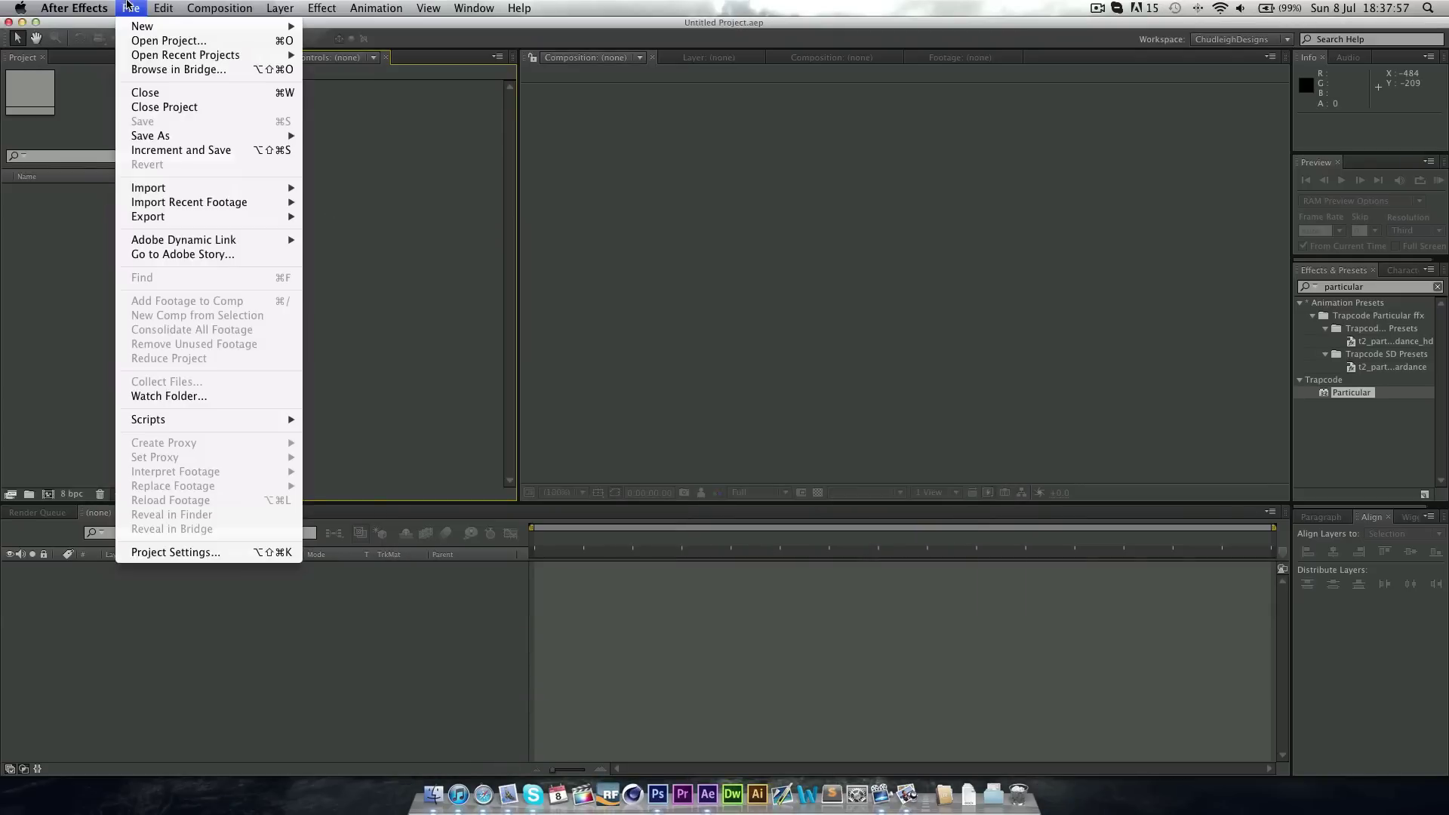
mouse_move(183, 60)
left_click(351, 55)
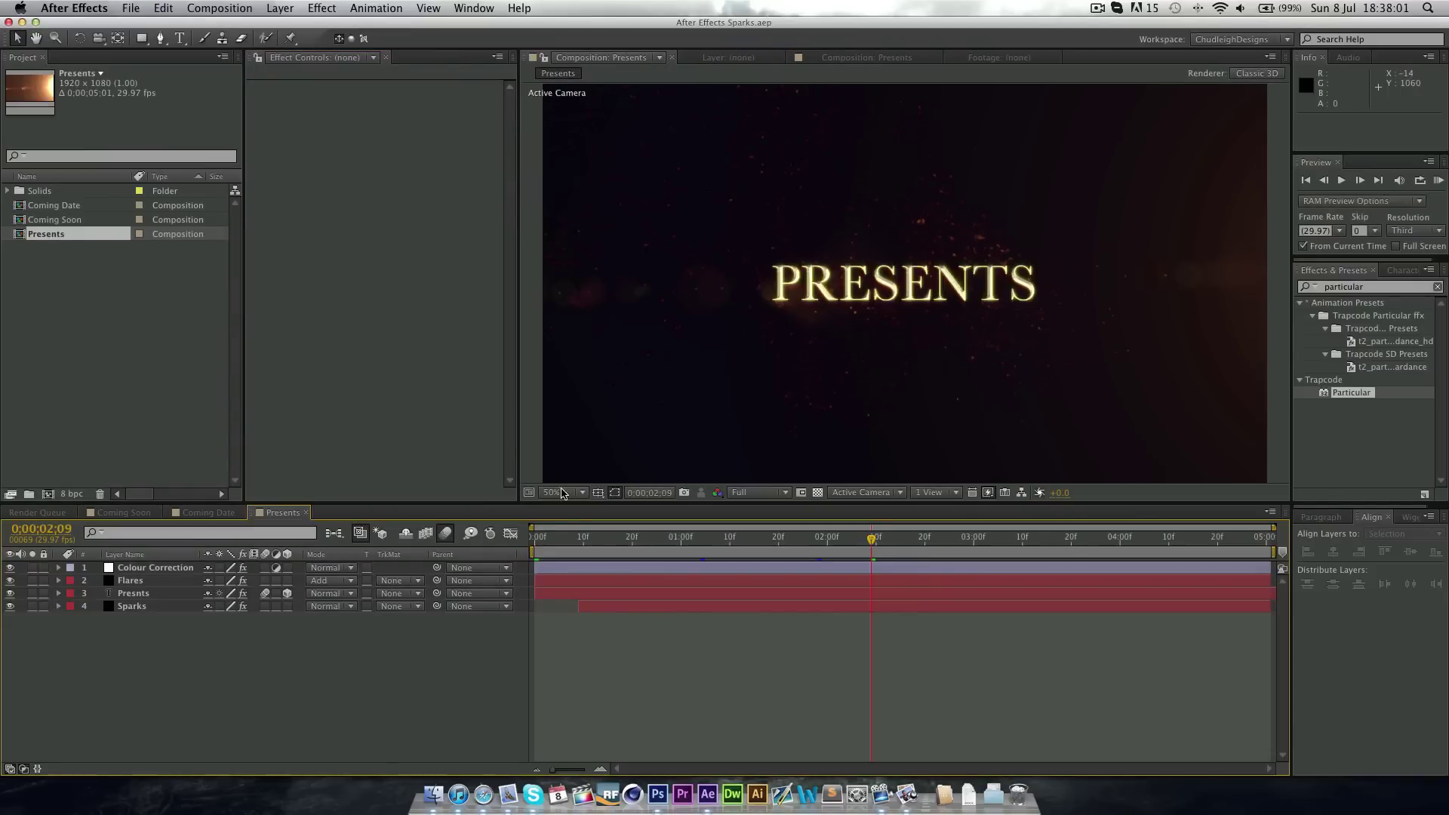
Browse the Coming Date, Coming Soon and Presents comps, leaving only Sparks visible in Presents.
left_click(208, 512)
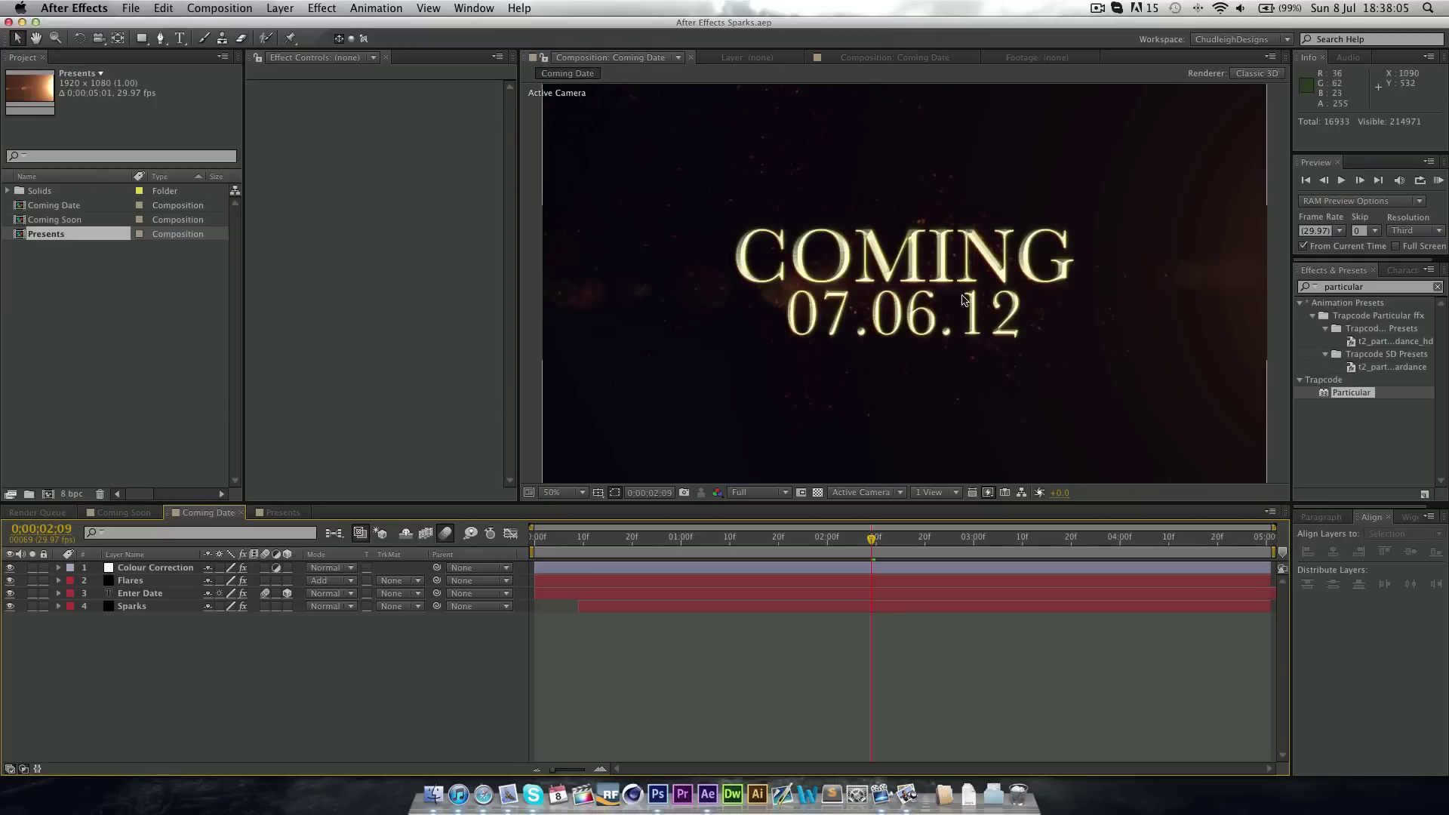
left_click(140, 513)
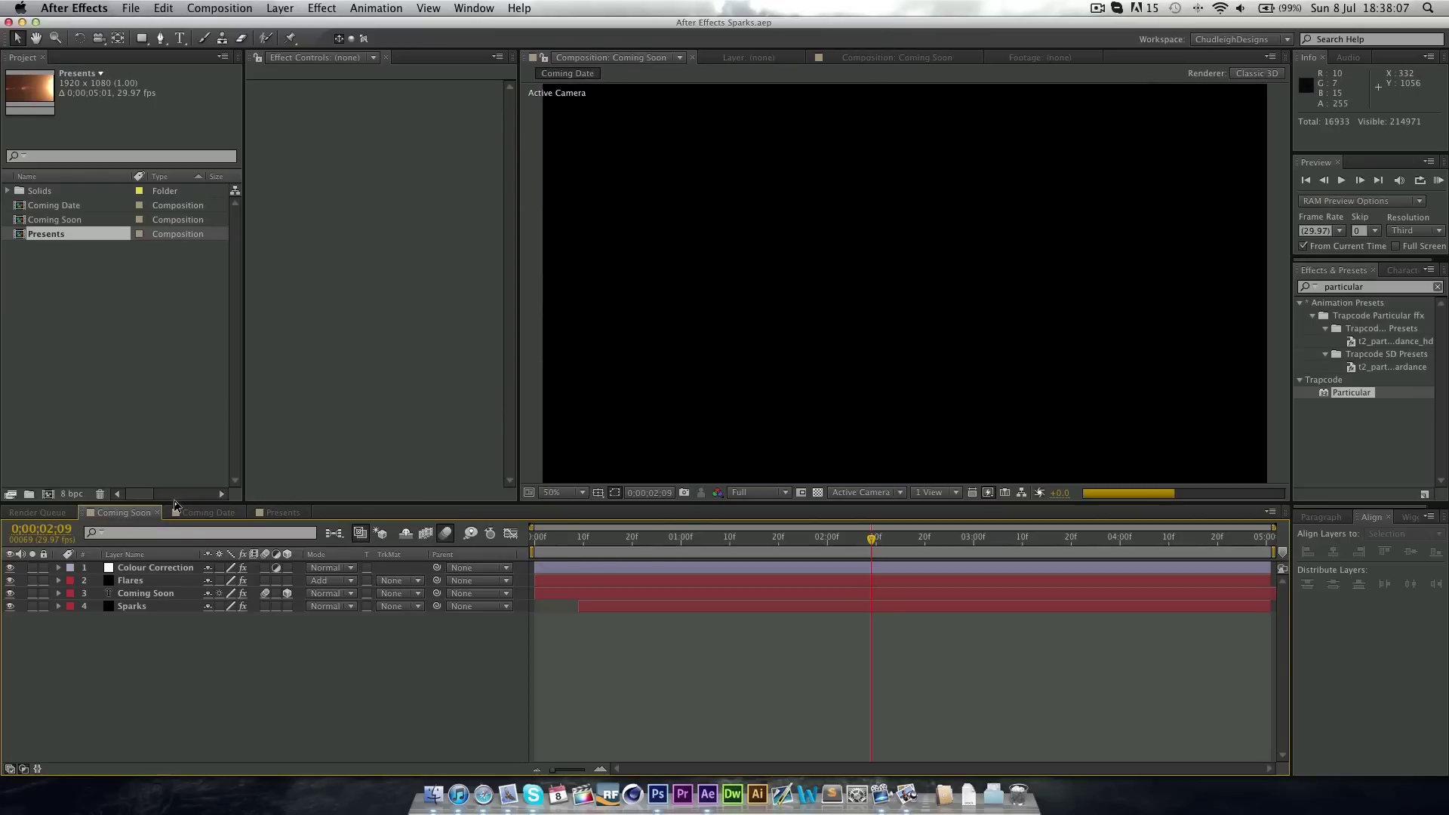
left_click(265, 512)
left_click_drag(623, 543, 723, 539)
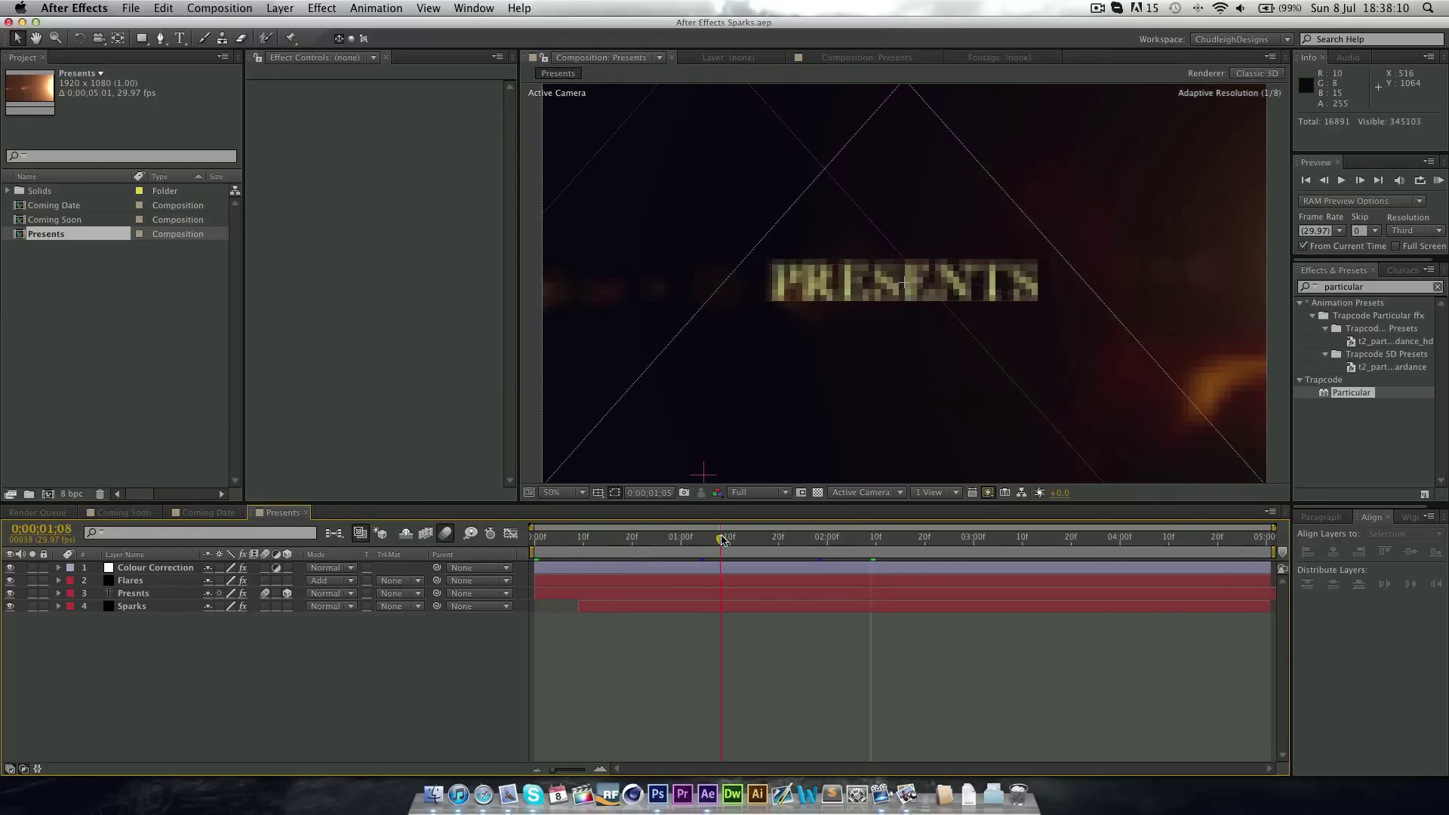
left_click(10, 606, "alt")
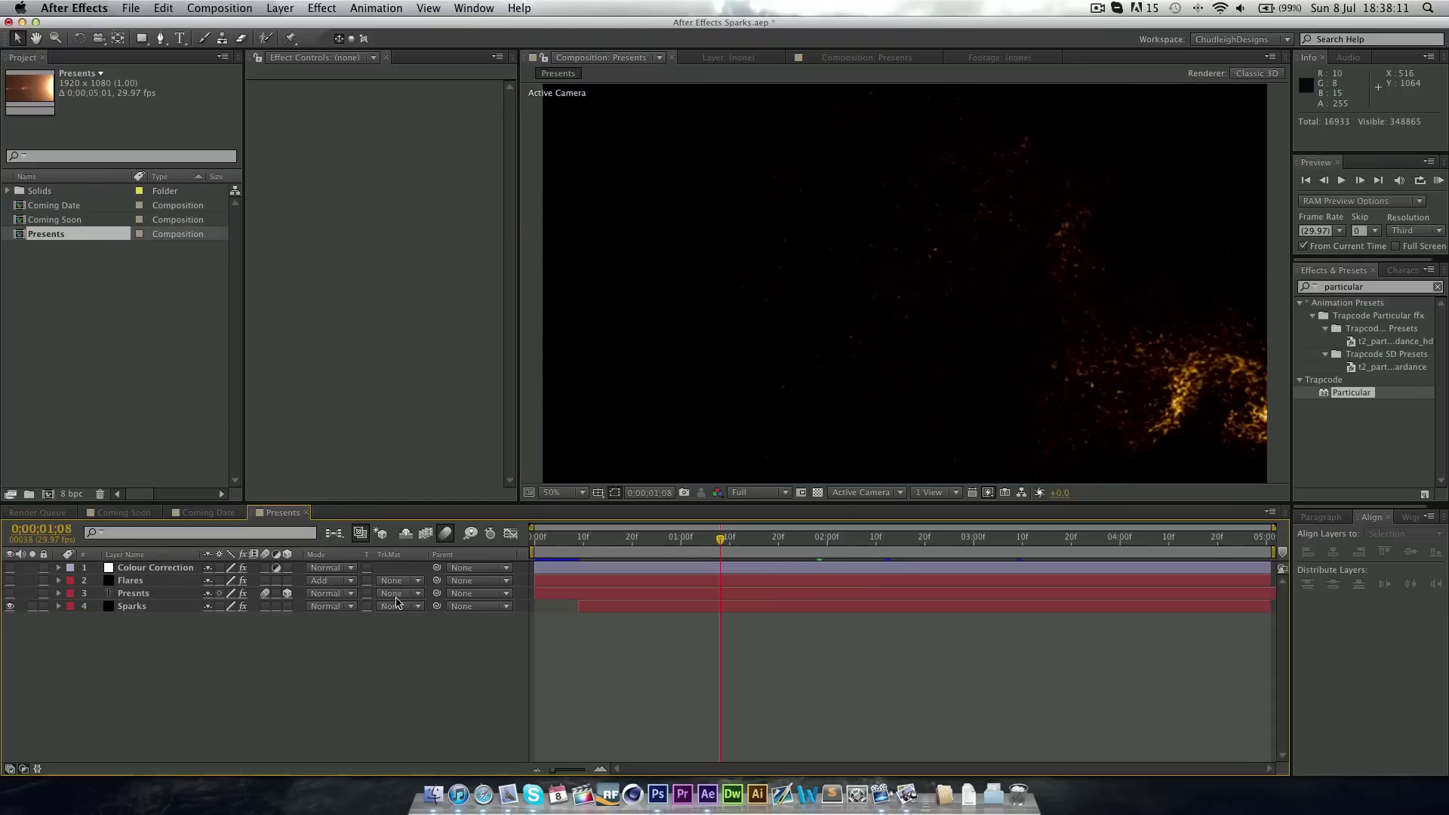
left_click(765, 538)
left_click(847, 539)
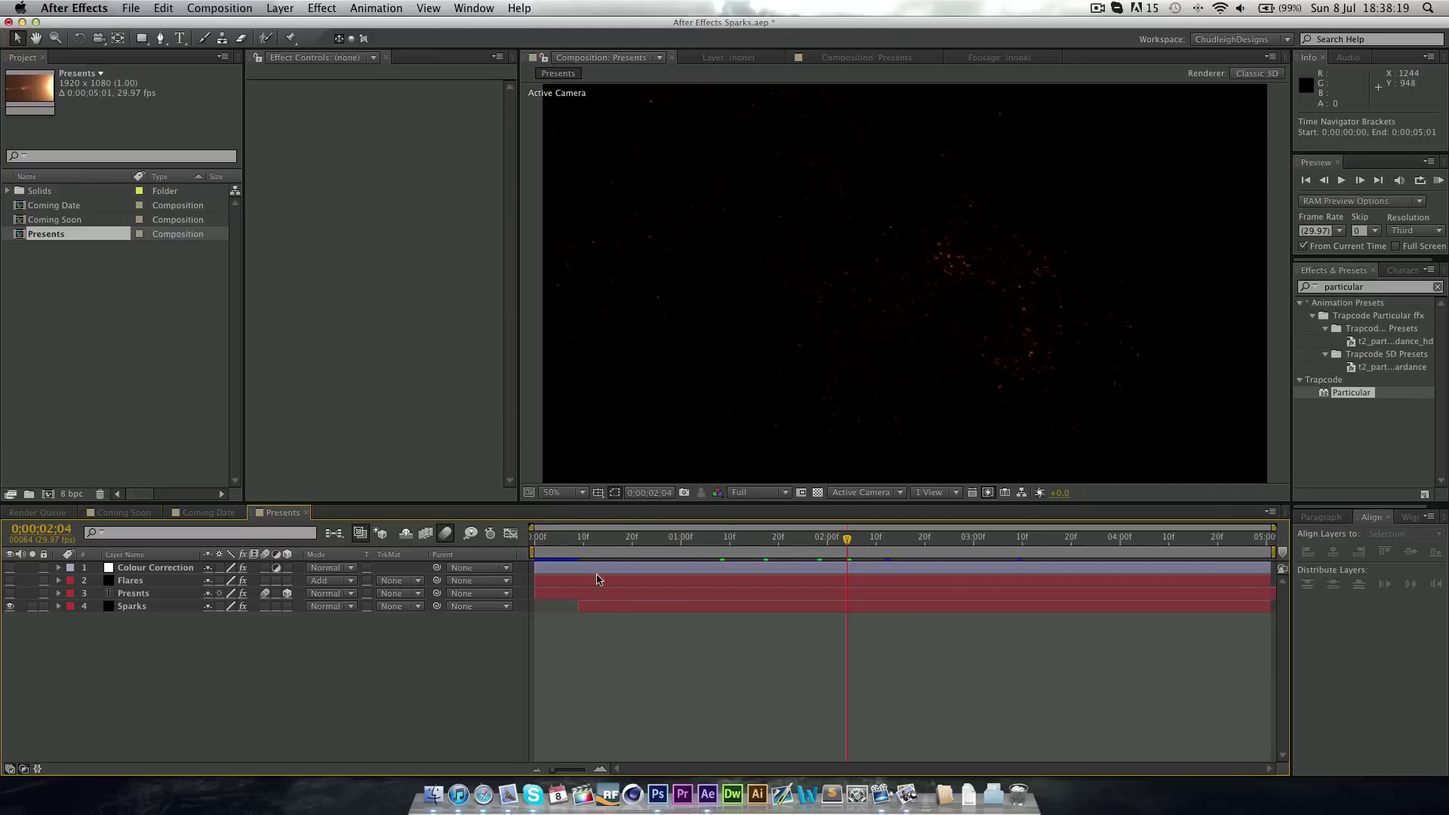
Close the sample project without saving and create a 1280×720, 59.94 fps, 5-second Comp 1.
key("super+q")
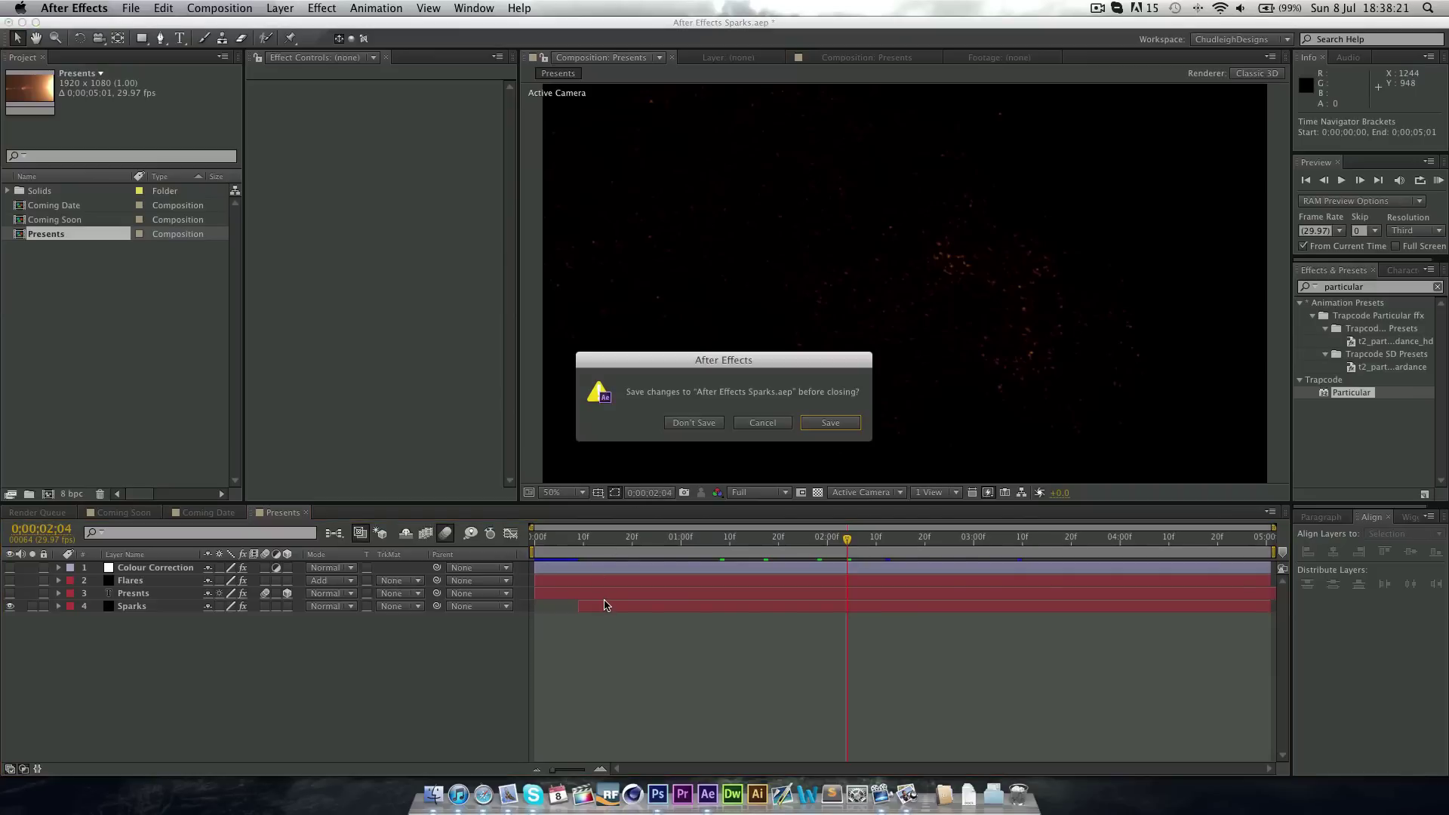
left_click(717, 424)
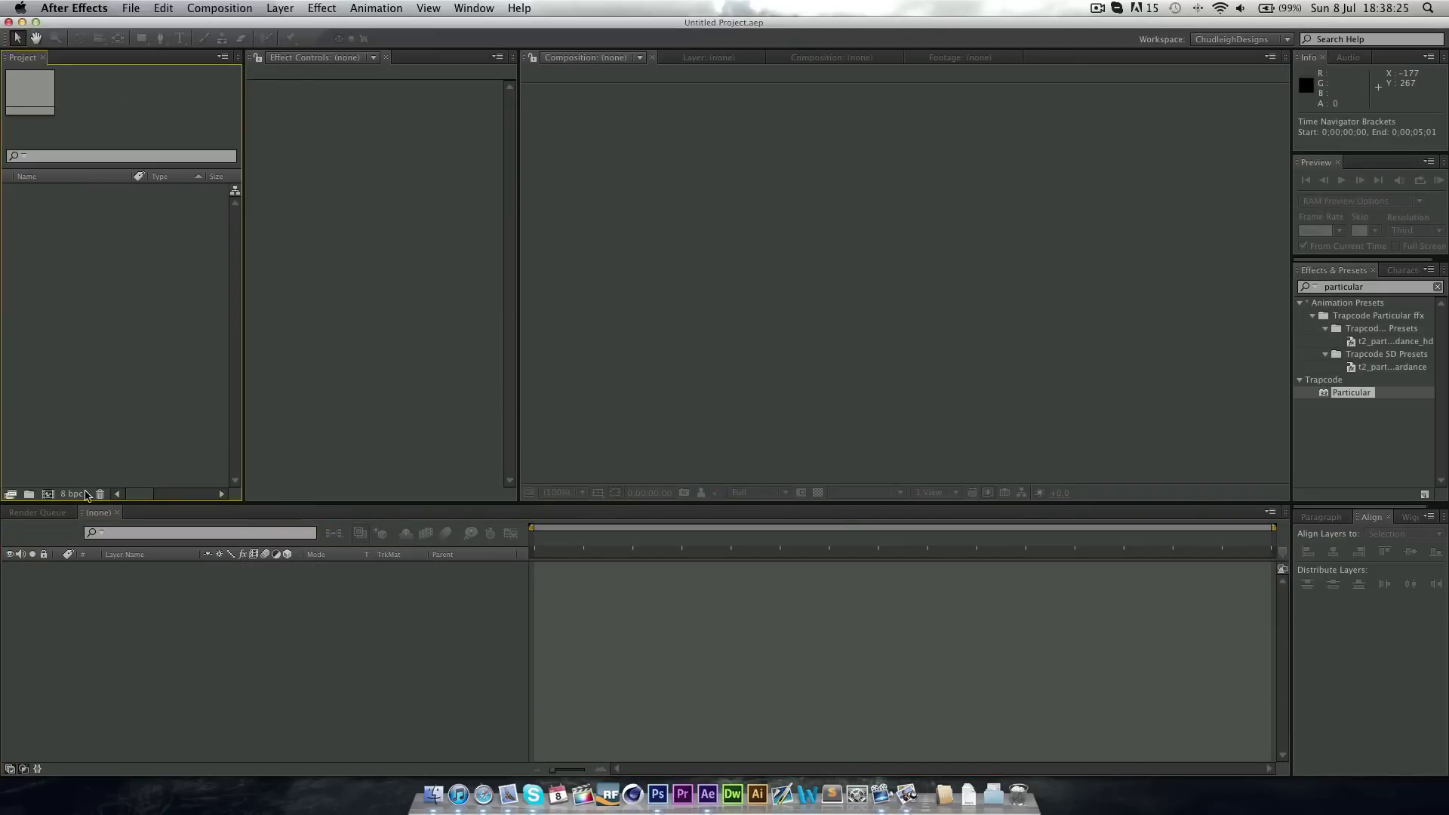
left_click(48, 495)
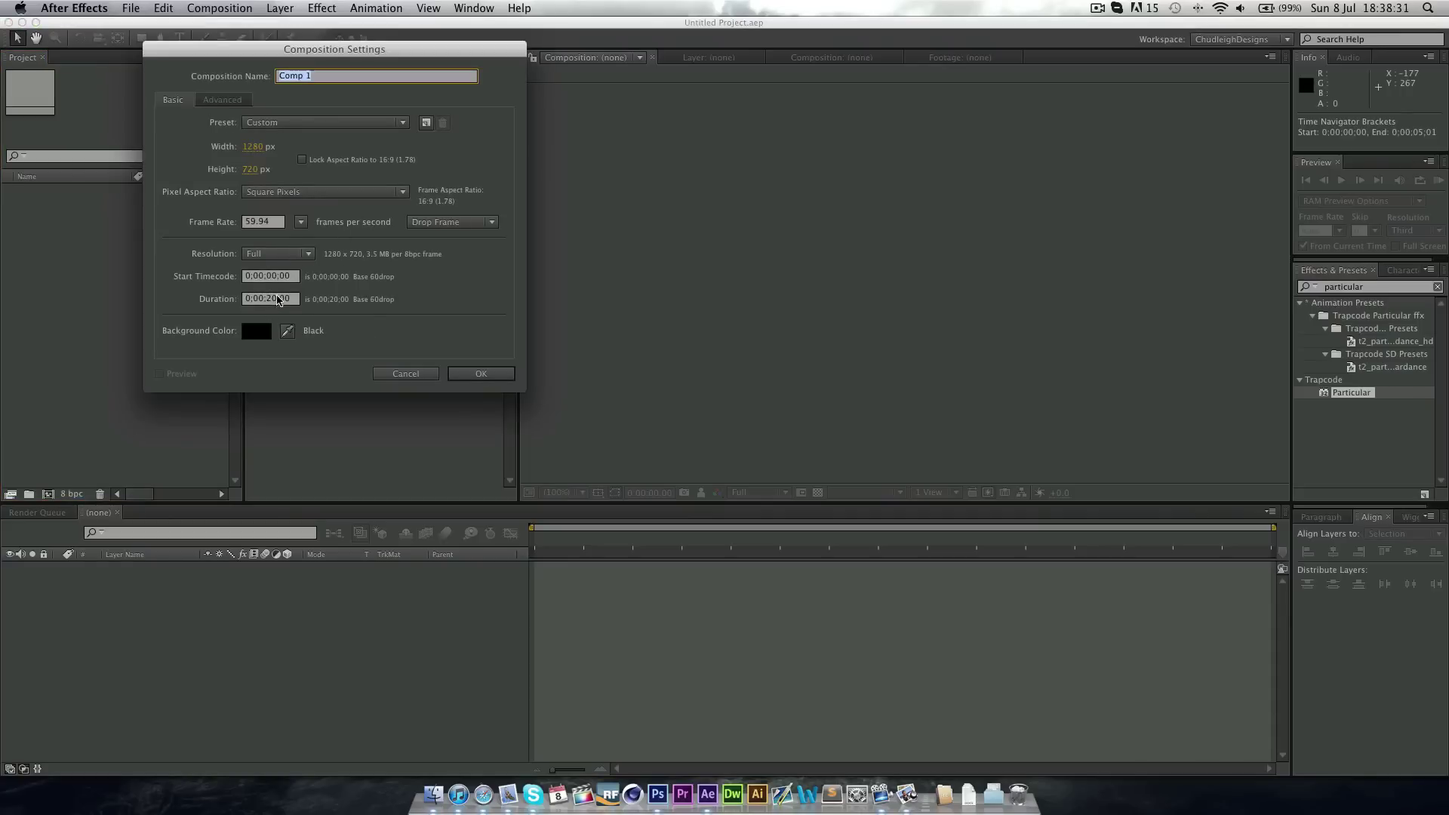
left_click(276, 299)
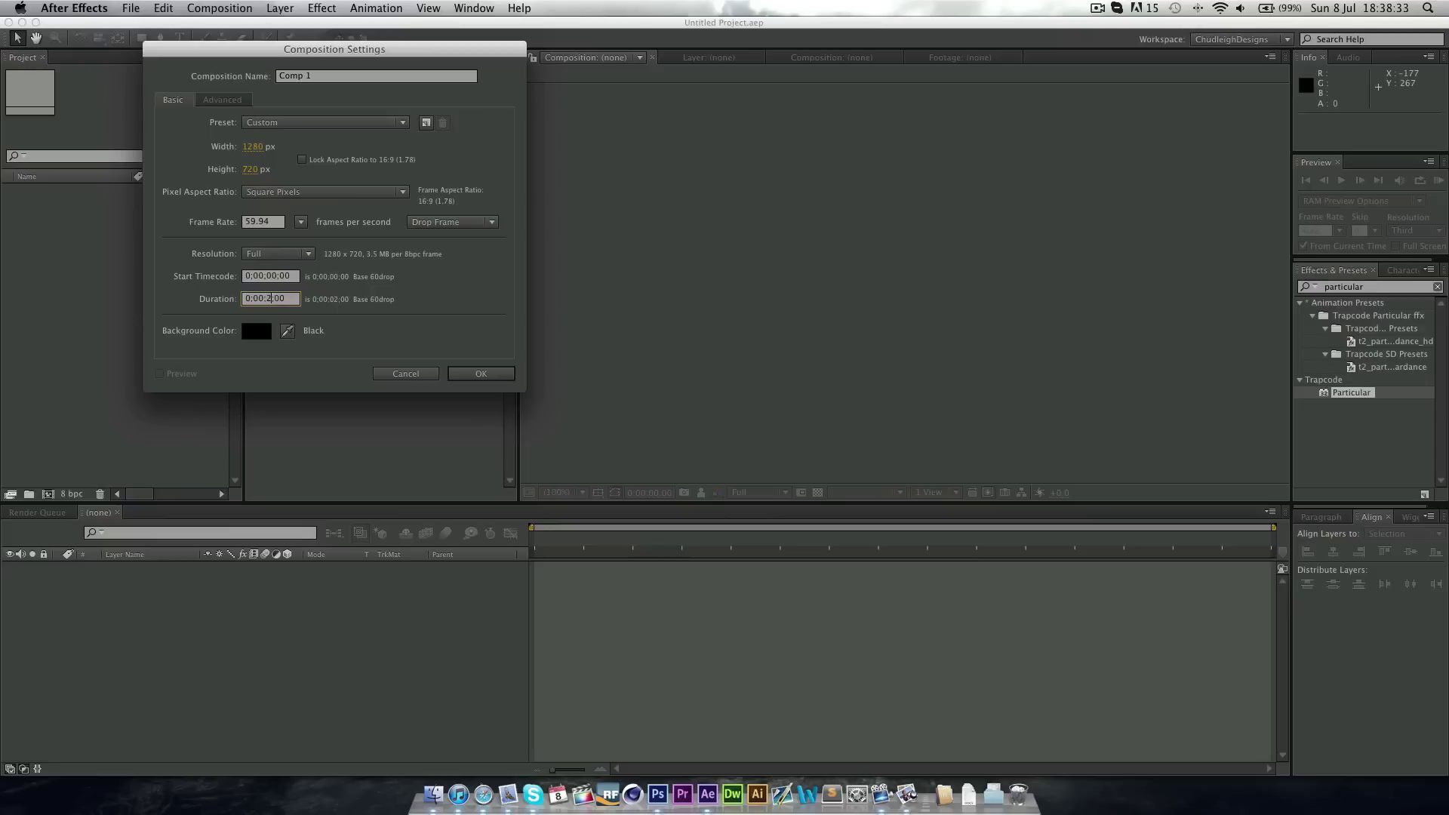
key("Return")
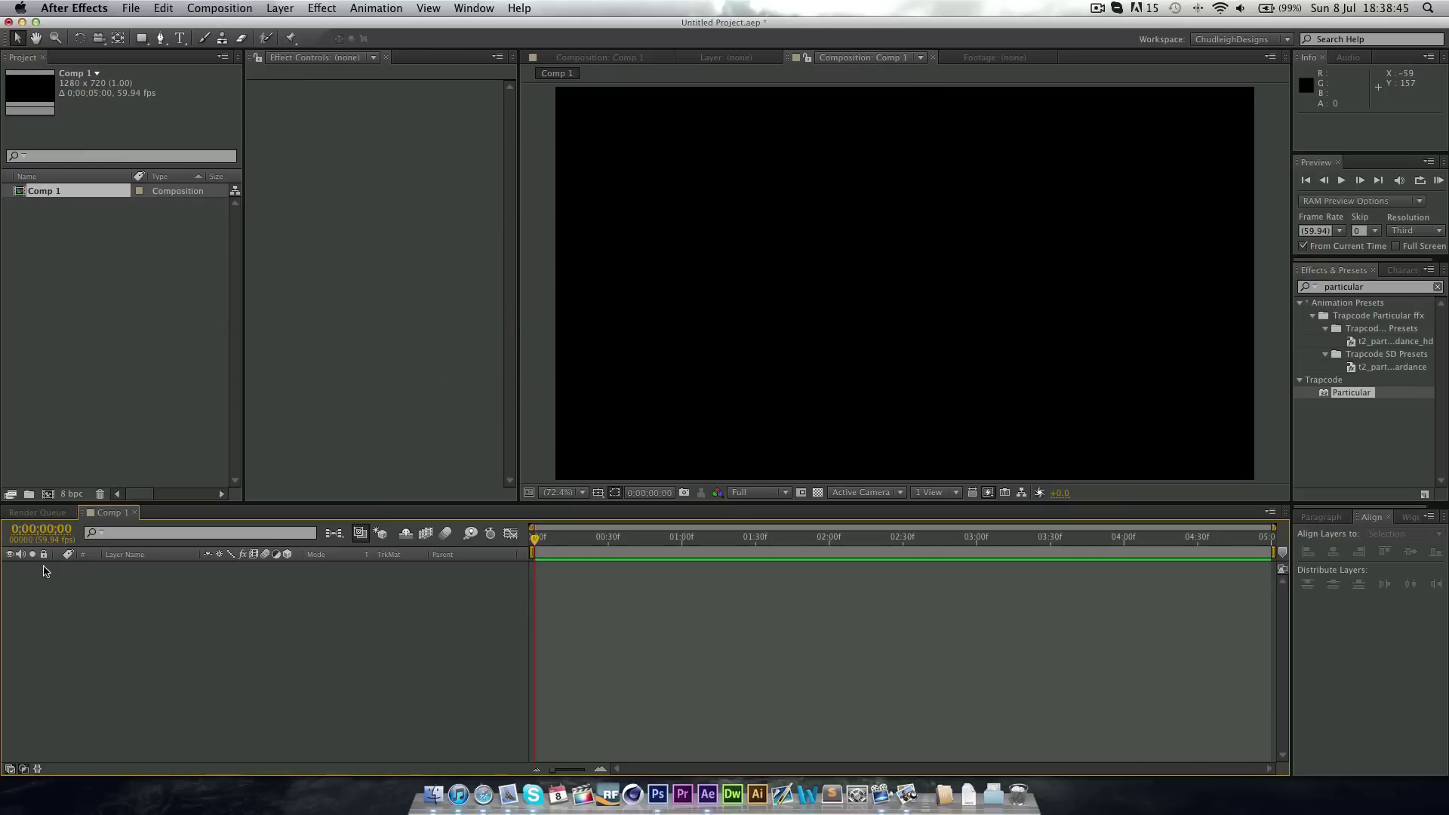
Add a full-frame Black Solid 1 layer and apply Trapcode Particular to it.
right_click(113, 611)
mouse_move(127, 619)
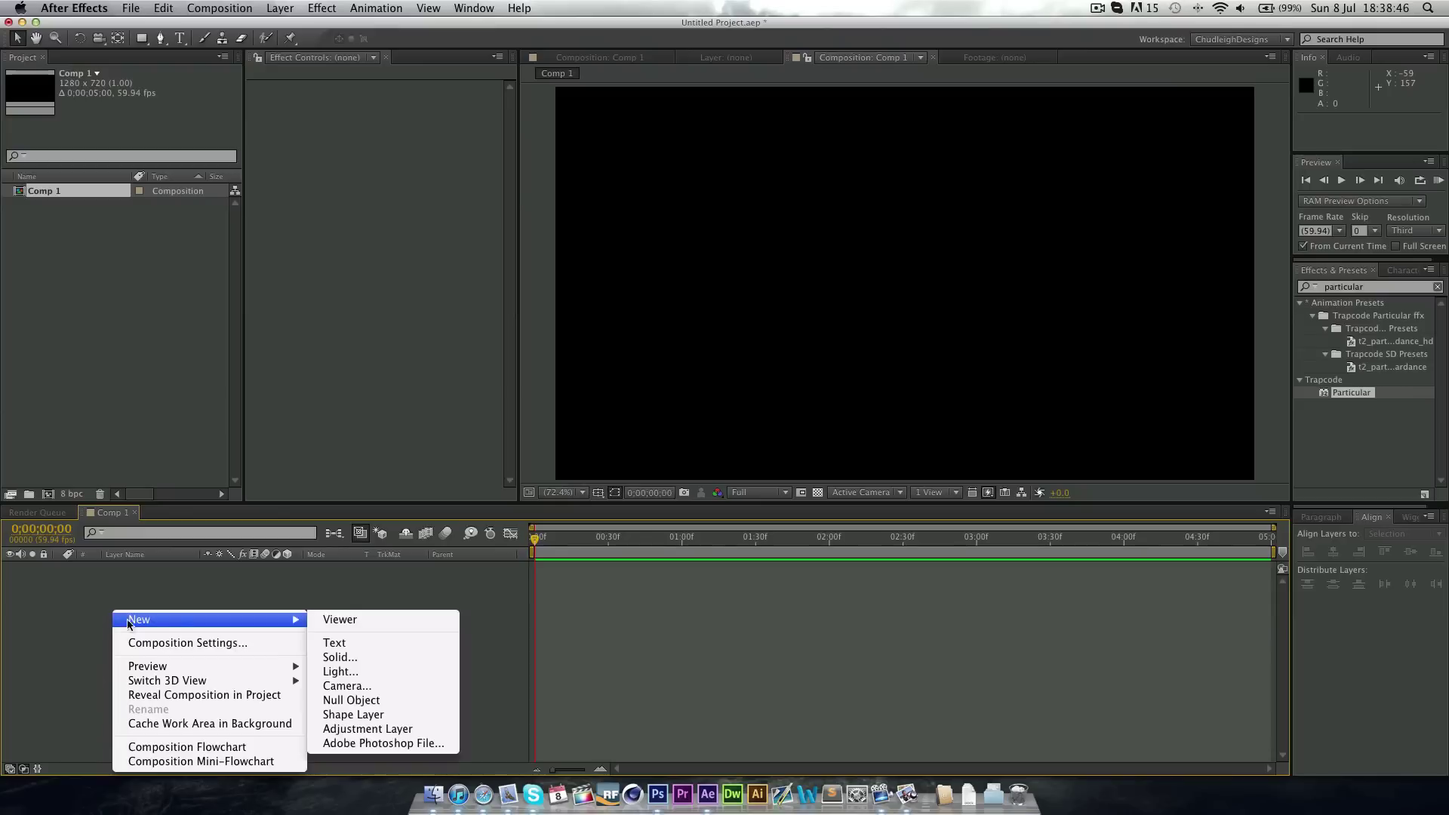
left_click(358, 659)
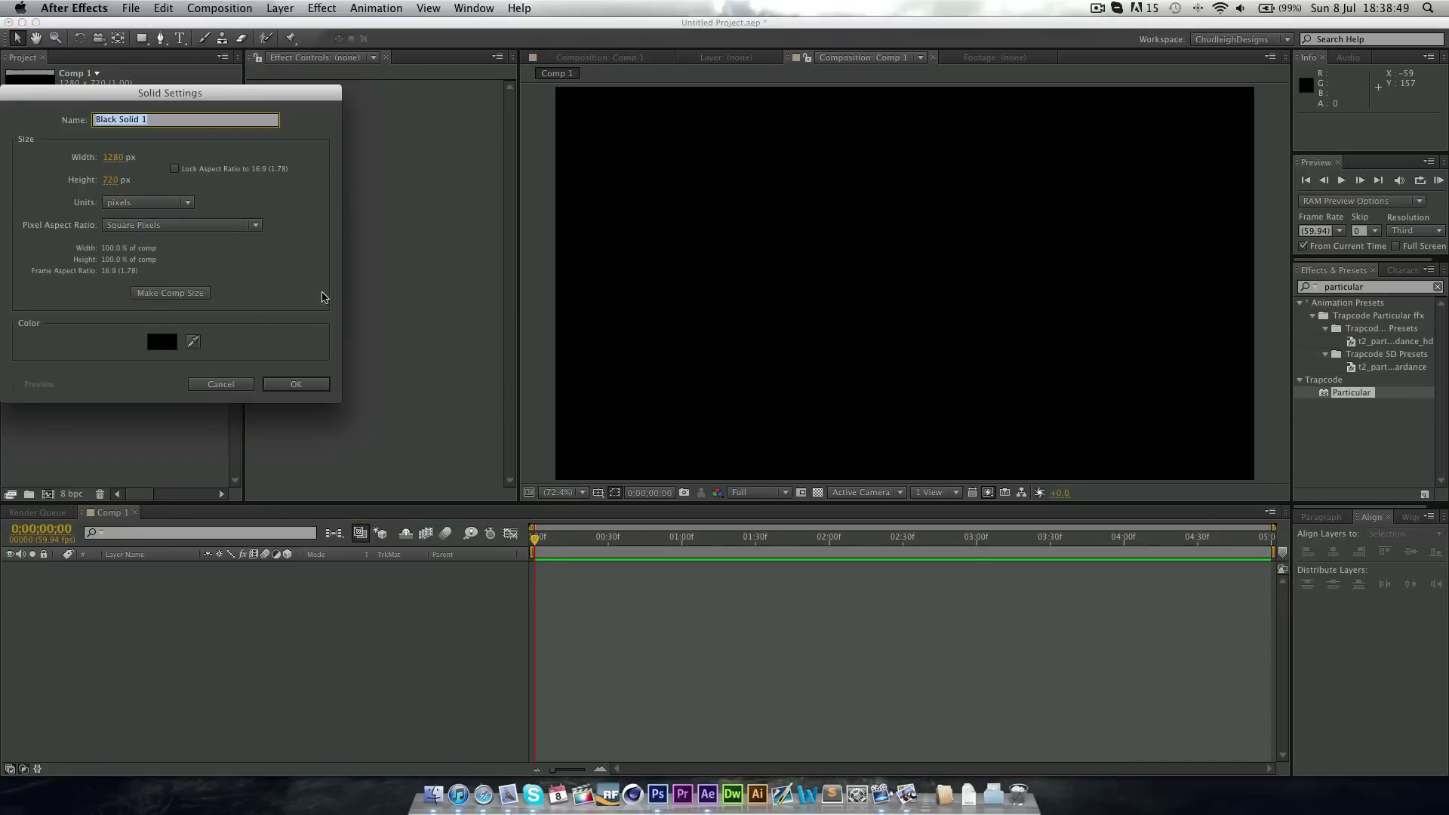
left_click(296, 385)
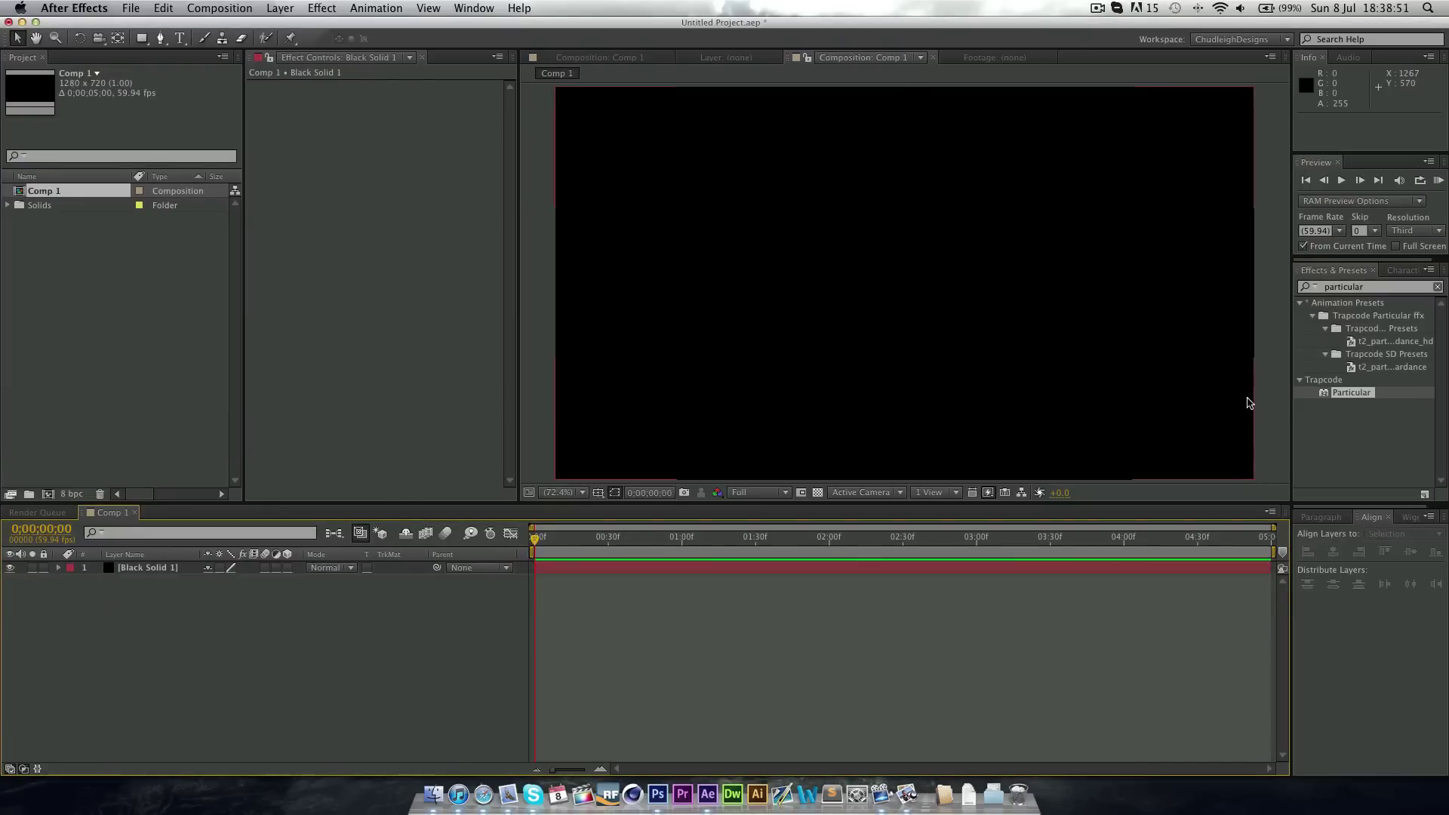
left_click(1393, 300)
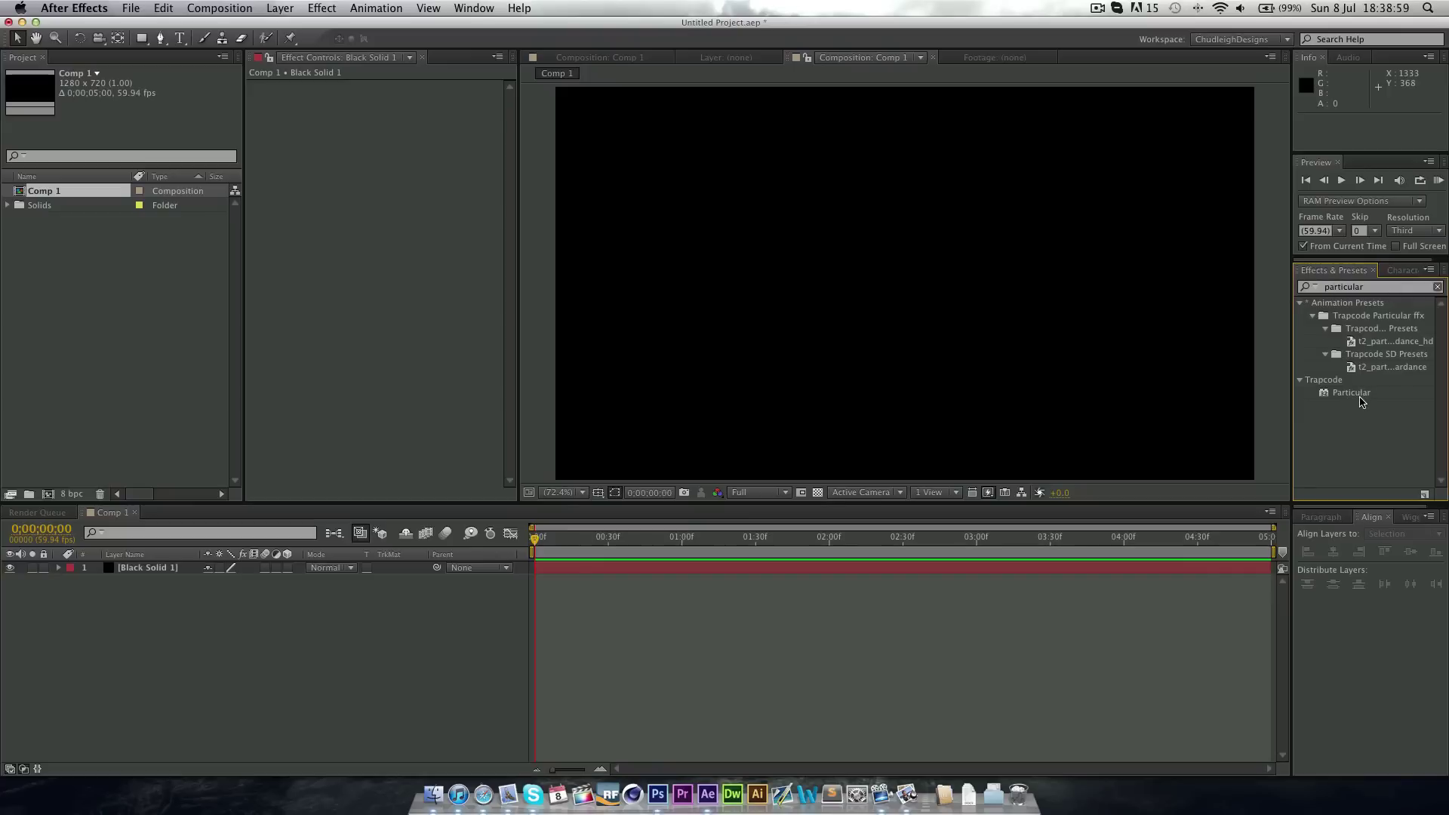
left_click_drag(1336, 393, 1023, 420)
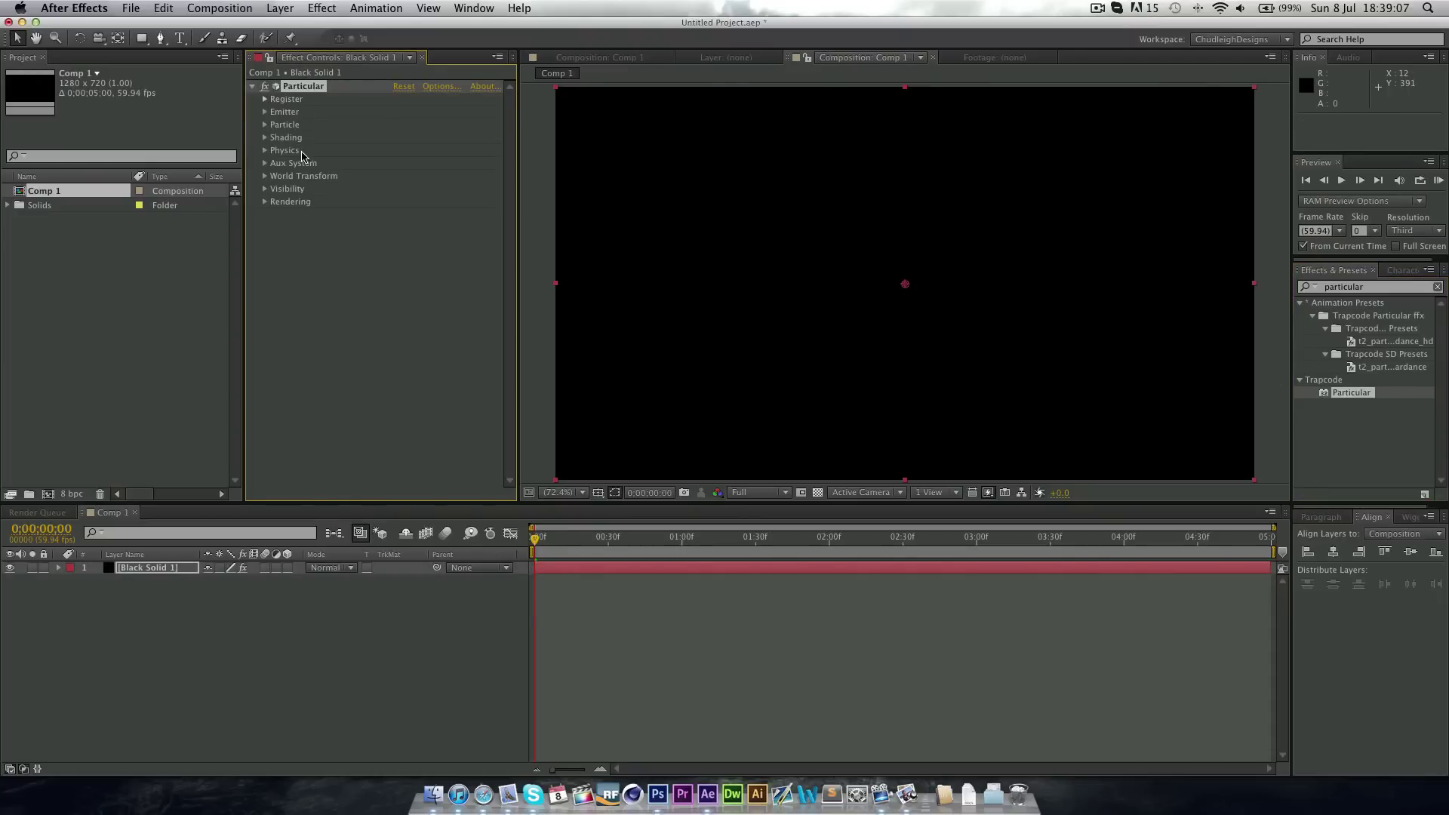
Set the emitter's Particles/sec to 35000 at the start of the timeline.
left_click(265, 113)
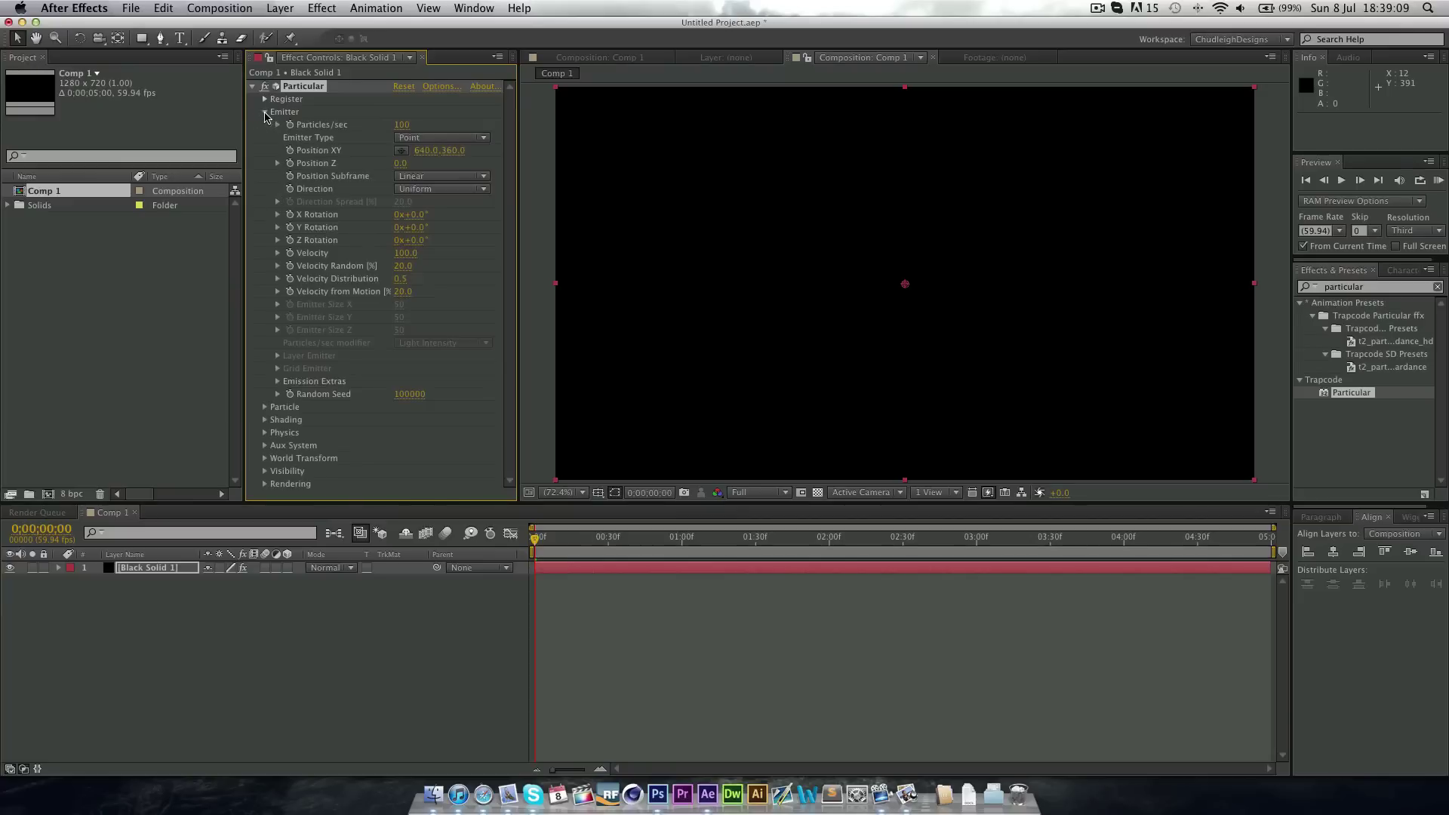
left_click(402, 124)
type("35000")
key("Return")
mouse_move(537, 537)
left_mouse_down()
mouse_move(1096, 530)
mouse_move(535, 536)
left_mouse_up()
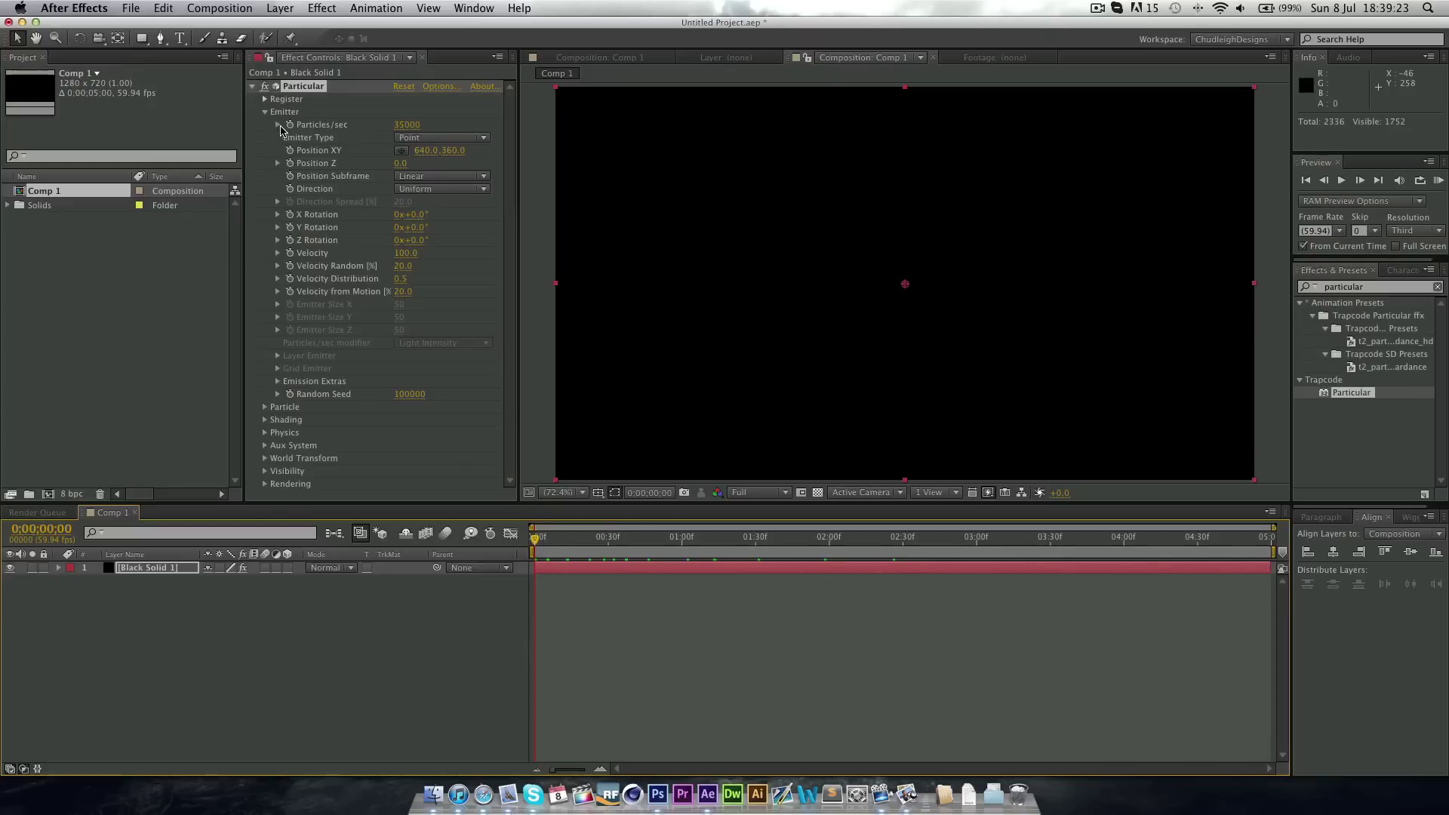
Keyframe Particles/sec to 0 at frame 8 and preview the single burst.
left_click(281, 130)
left_click(533, 539)
key("space")
left_click(407, 125)
type("0")
key("Return")
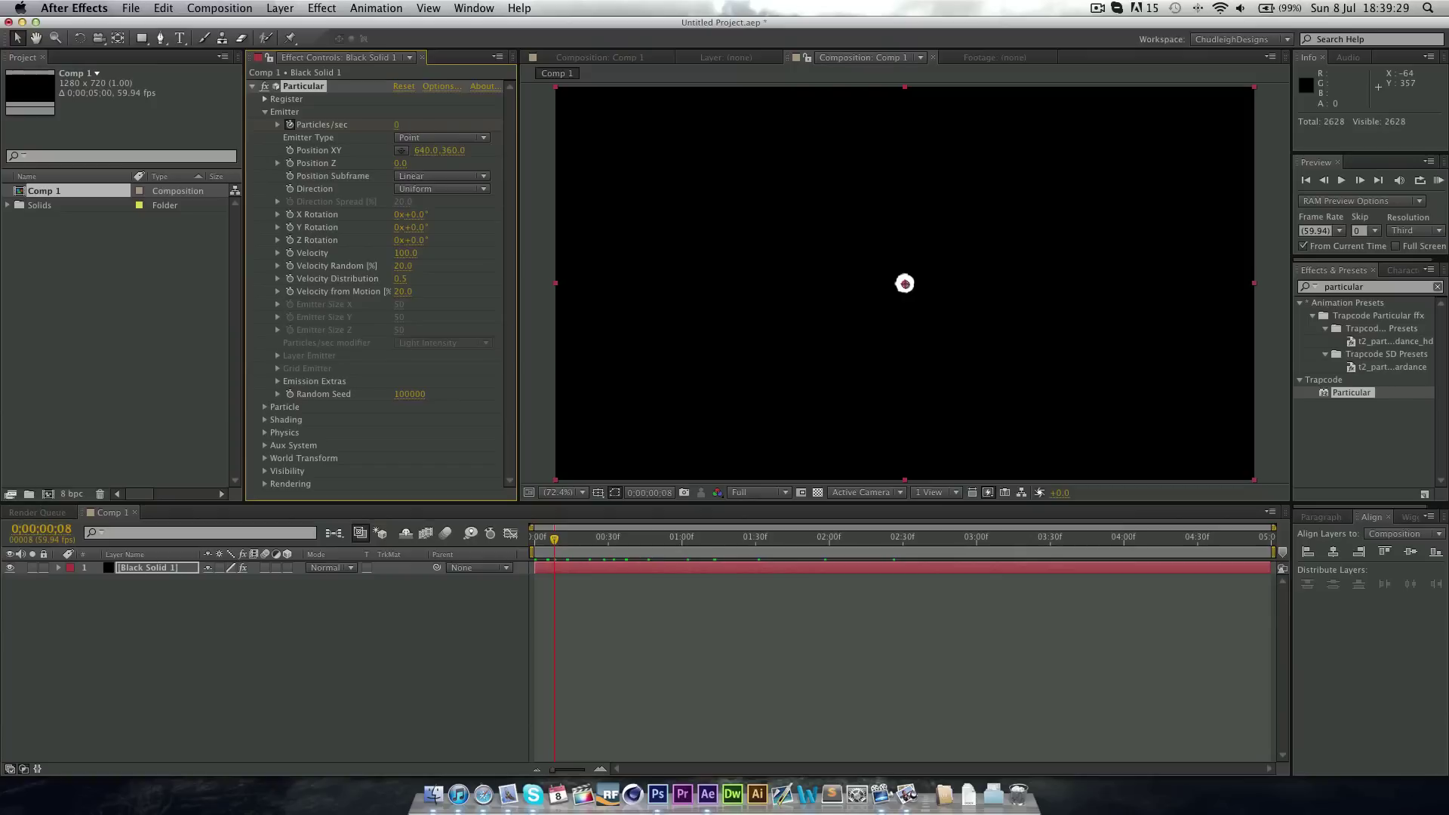
left_click_drag(554, 550, 794, 567)
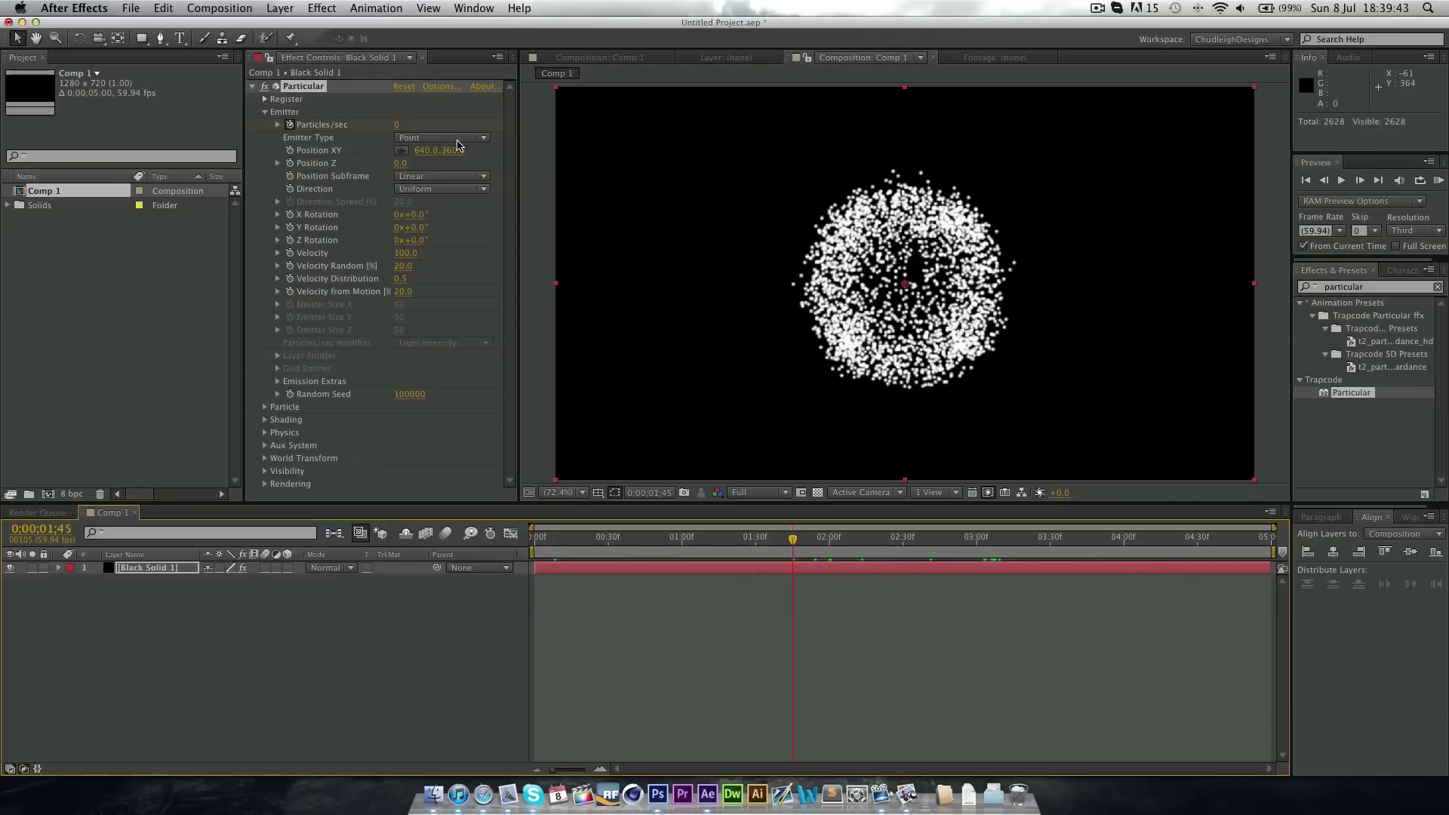
Make the emitter Directional with a Direction Spread of 30.
left_click(410, 189)
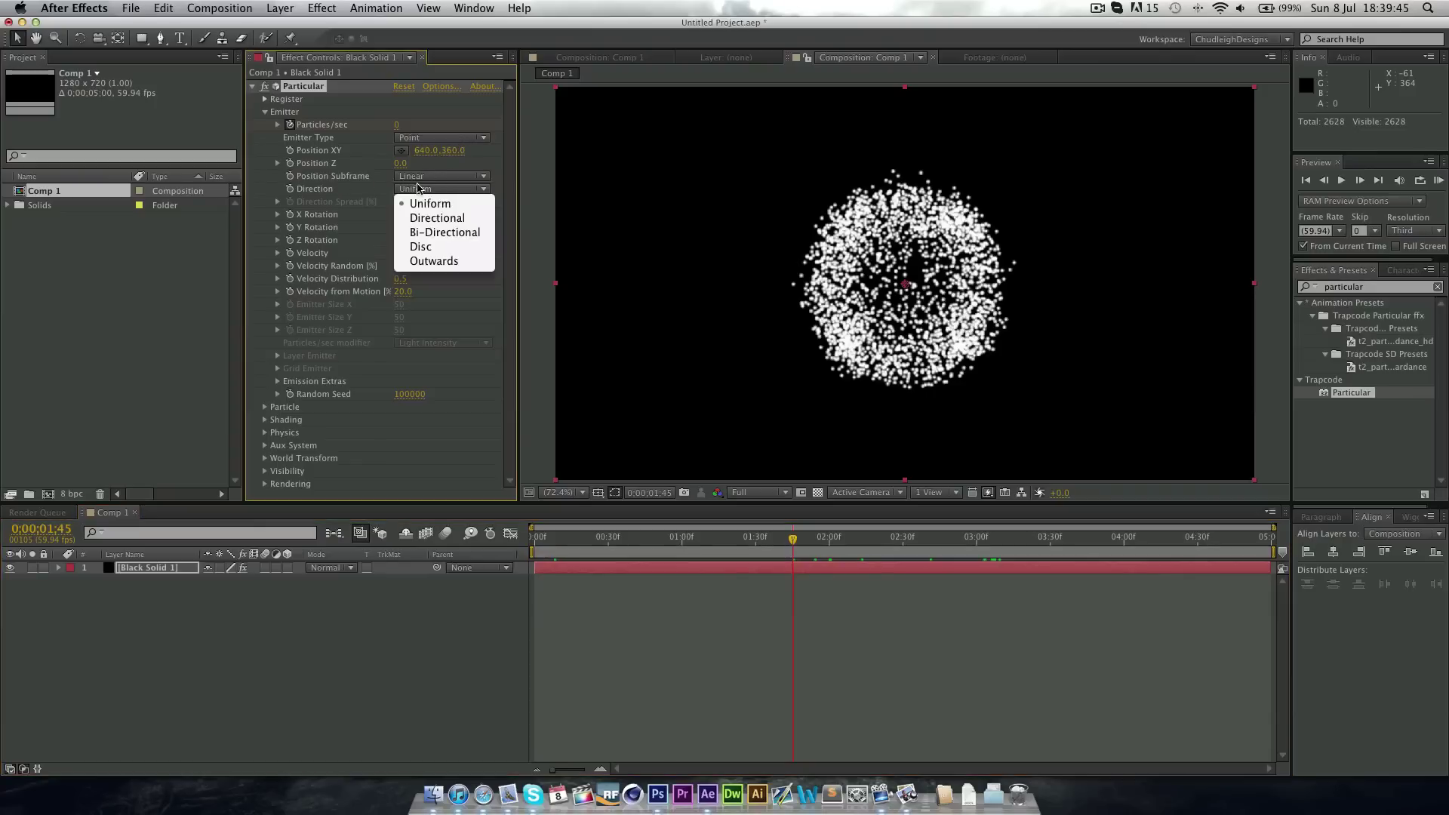
left_click(425, 219)
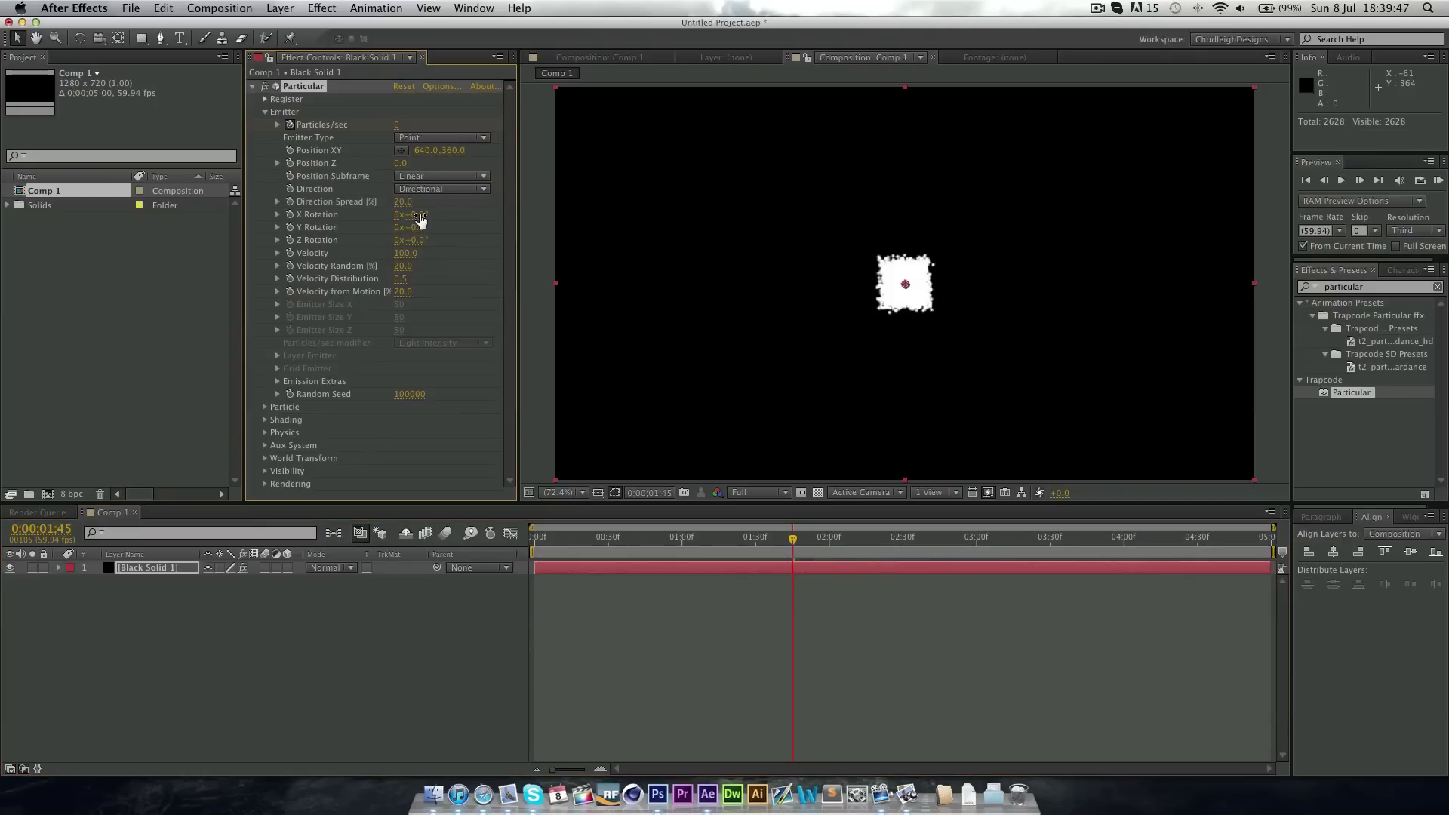
left_click(400, 201)
type("20")
type("30")
key("Return")
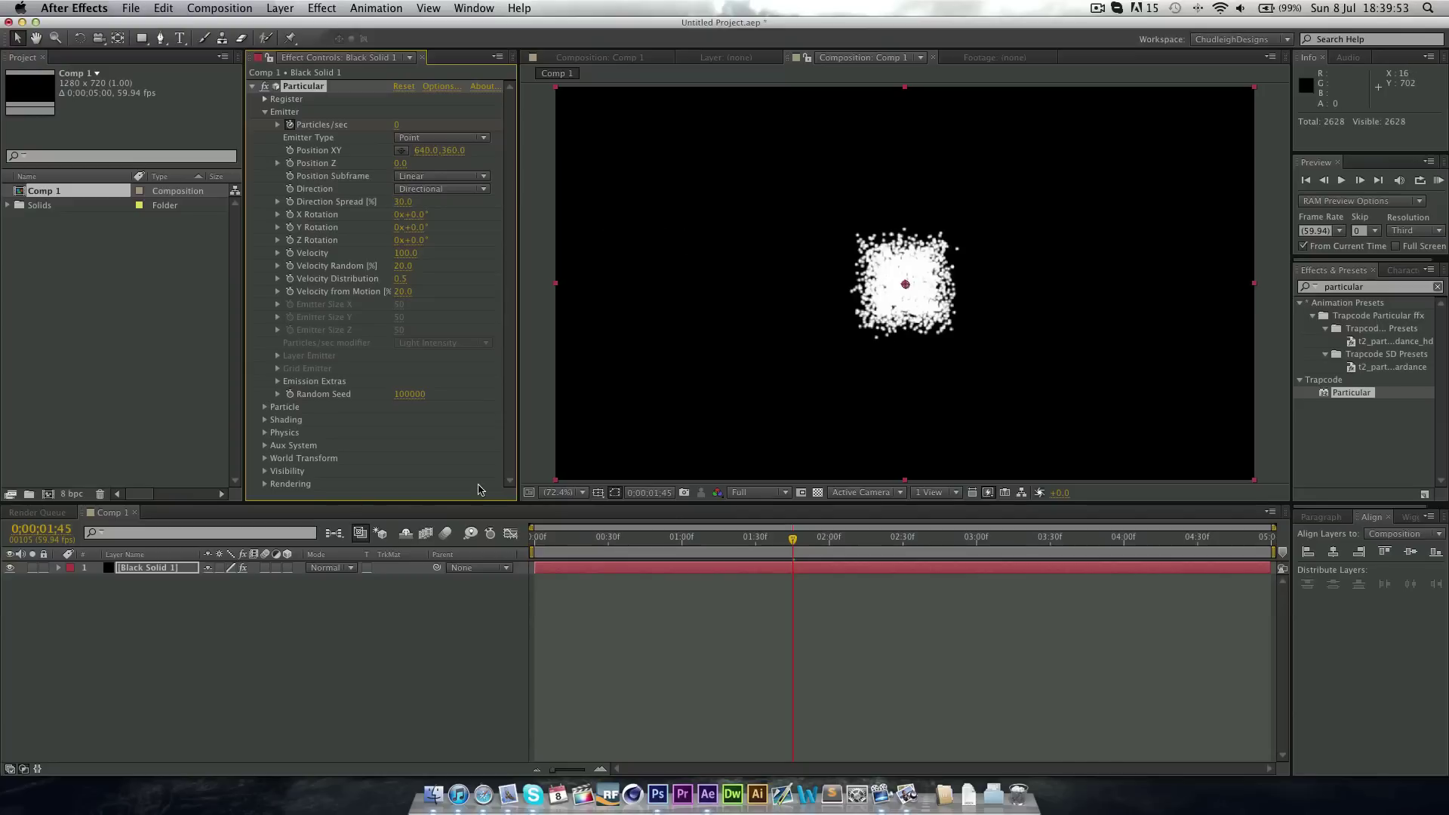
left_click_drag(633, 552, 901, 540)
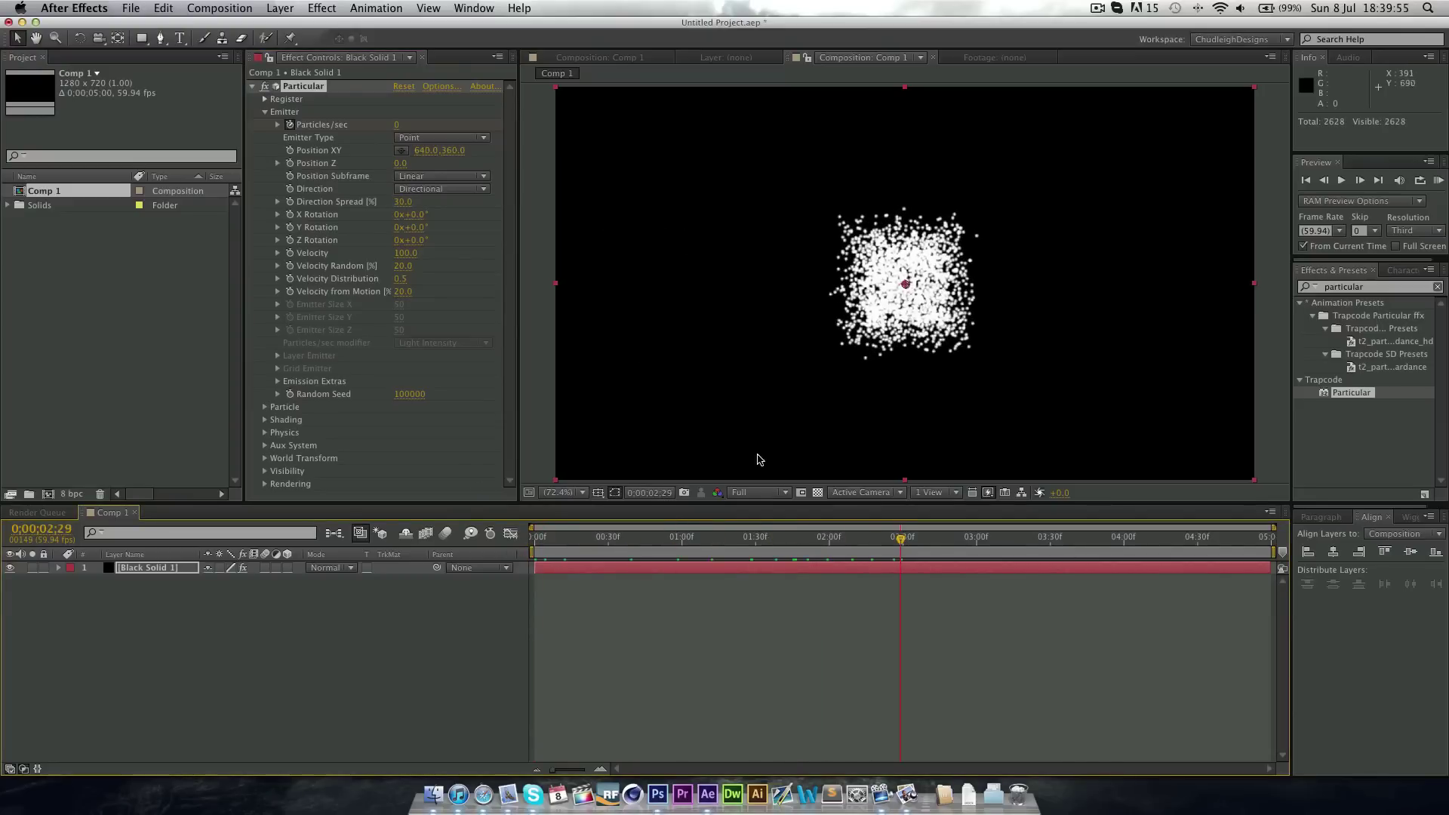
Tilt the emitter to an X Rotation of 90°.
left_click_drag(424, 215, 470, 219)
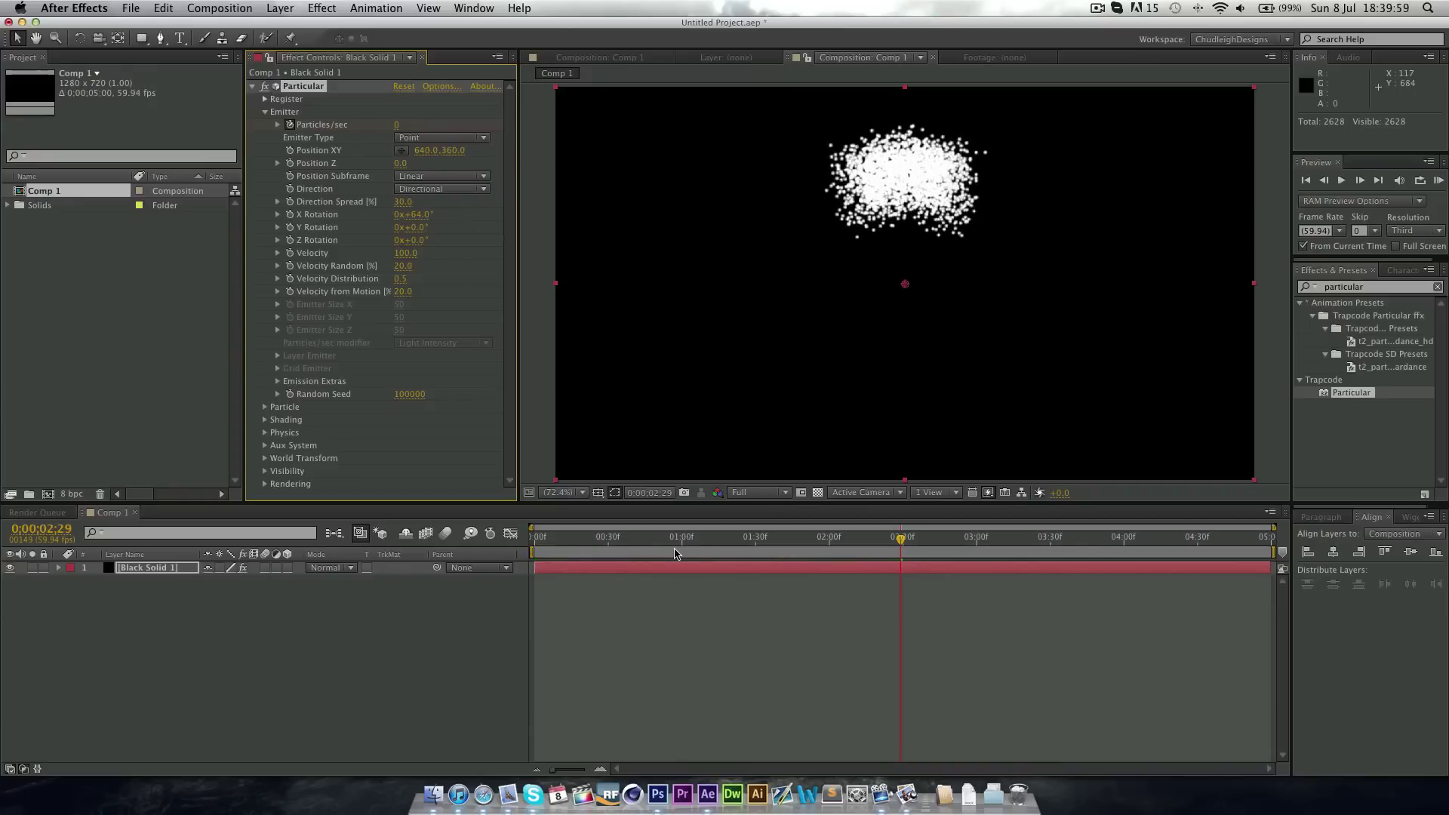
left_click(534, 548)
left_click_drag(535, 548, 768, 540)
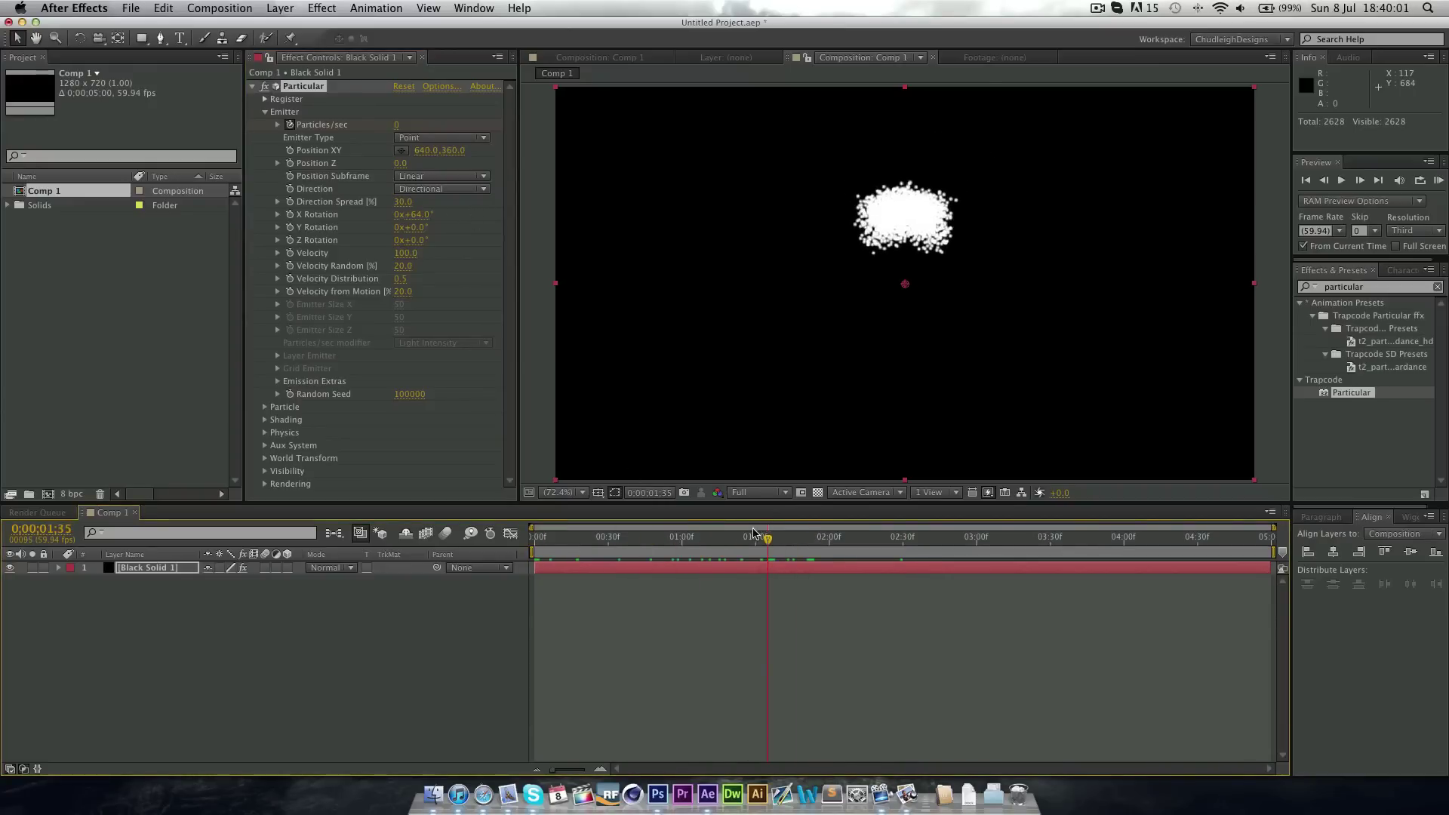
left_click(417, 215)
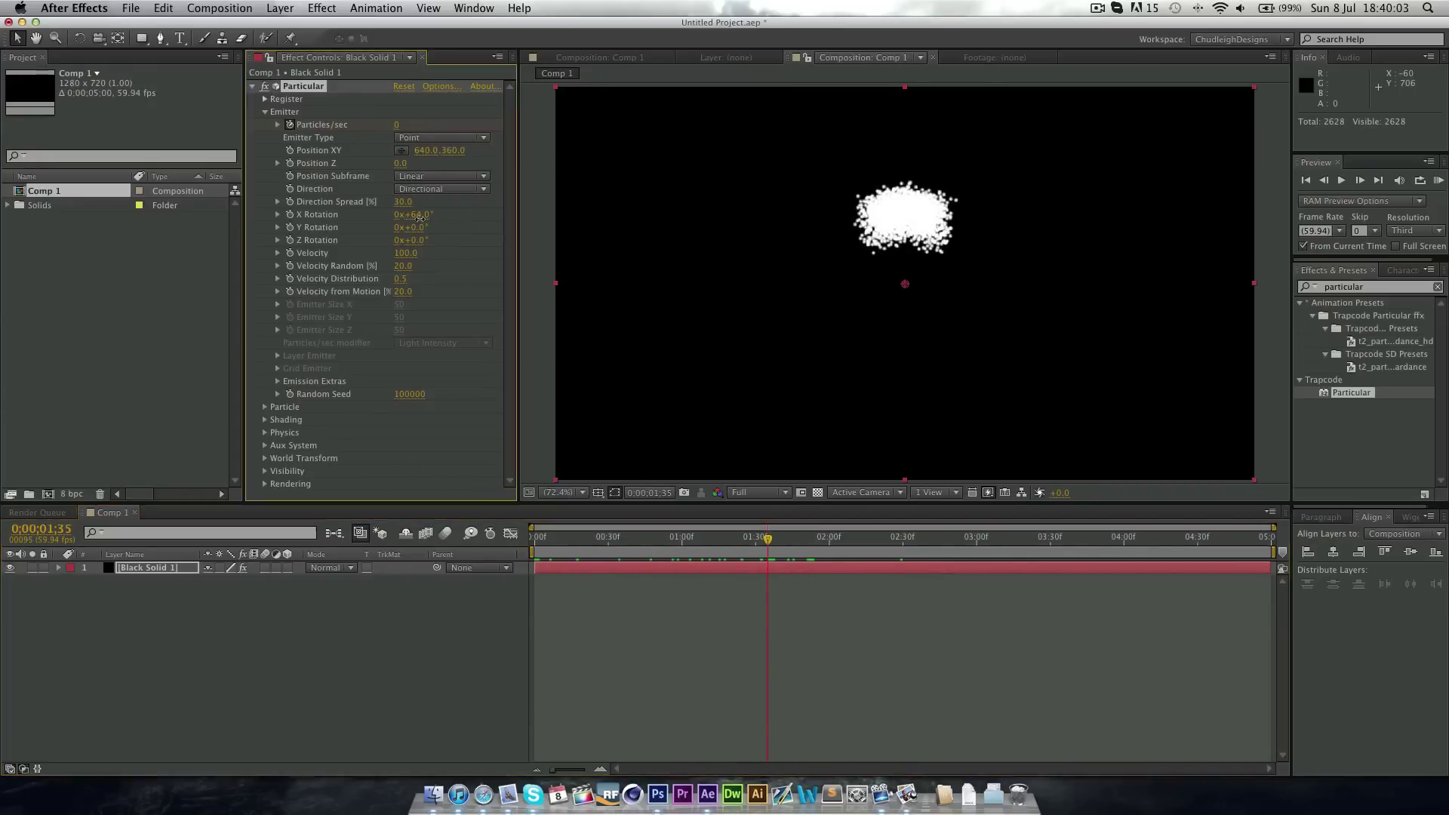
type("90")
key("Return")
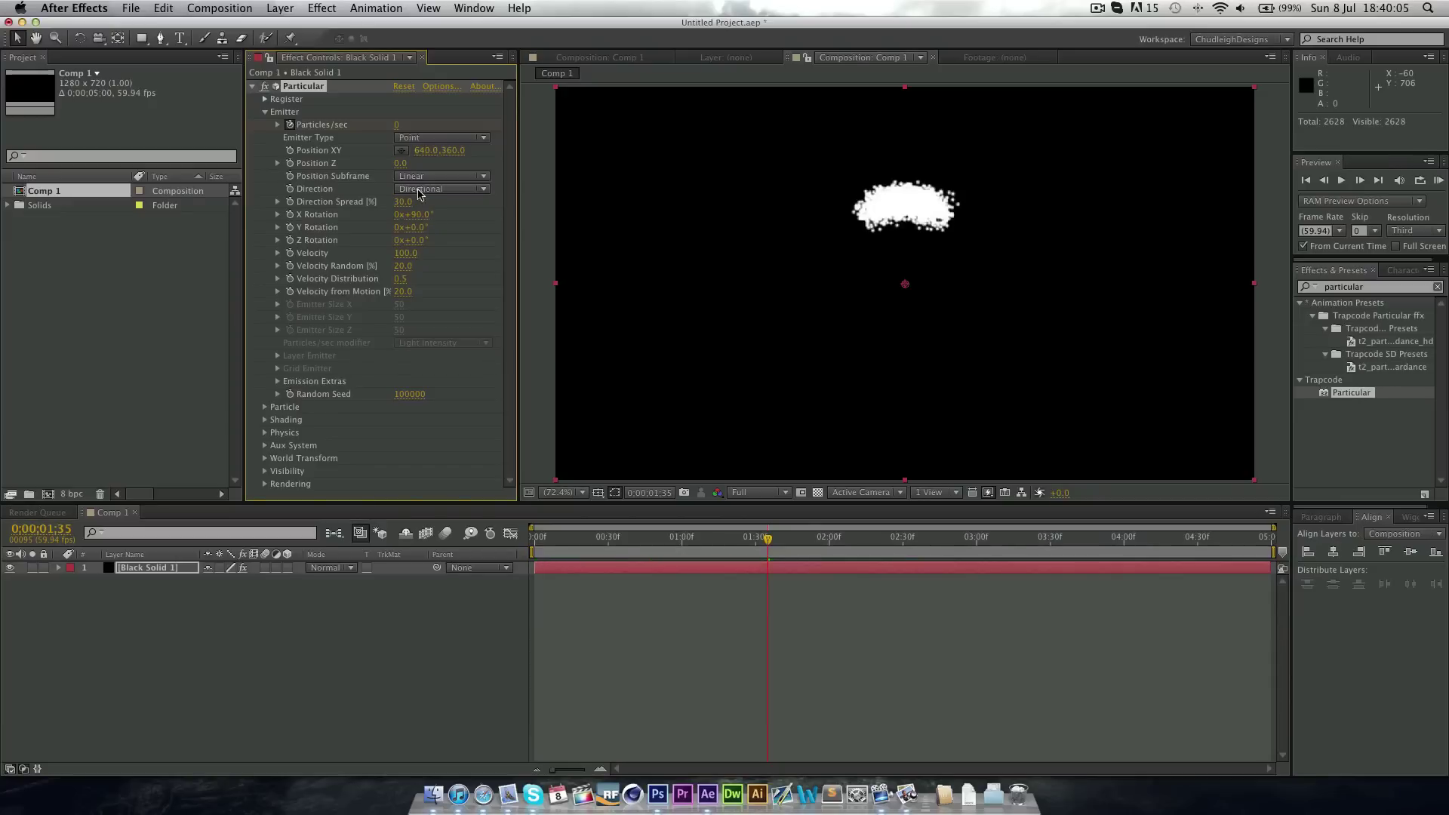
Set the emitter's Y Rotation to −60° and Z Rotation to −70°.
left_click(415, 229)
type("-60")
key("Return")
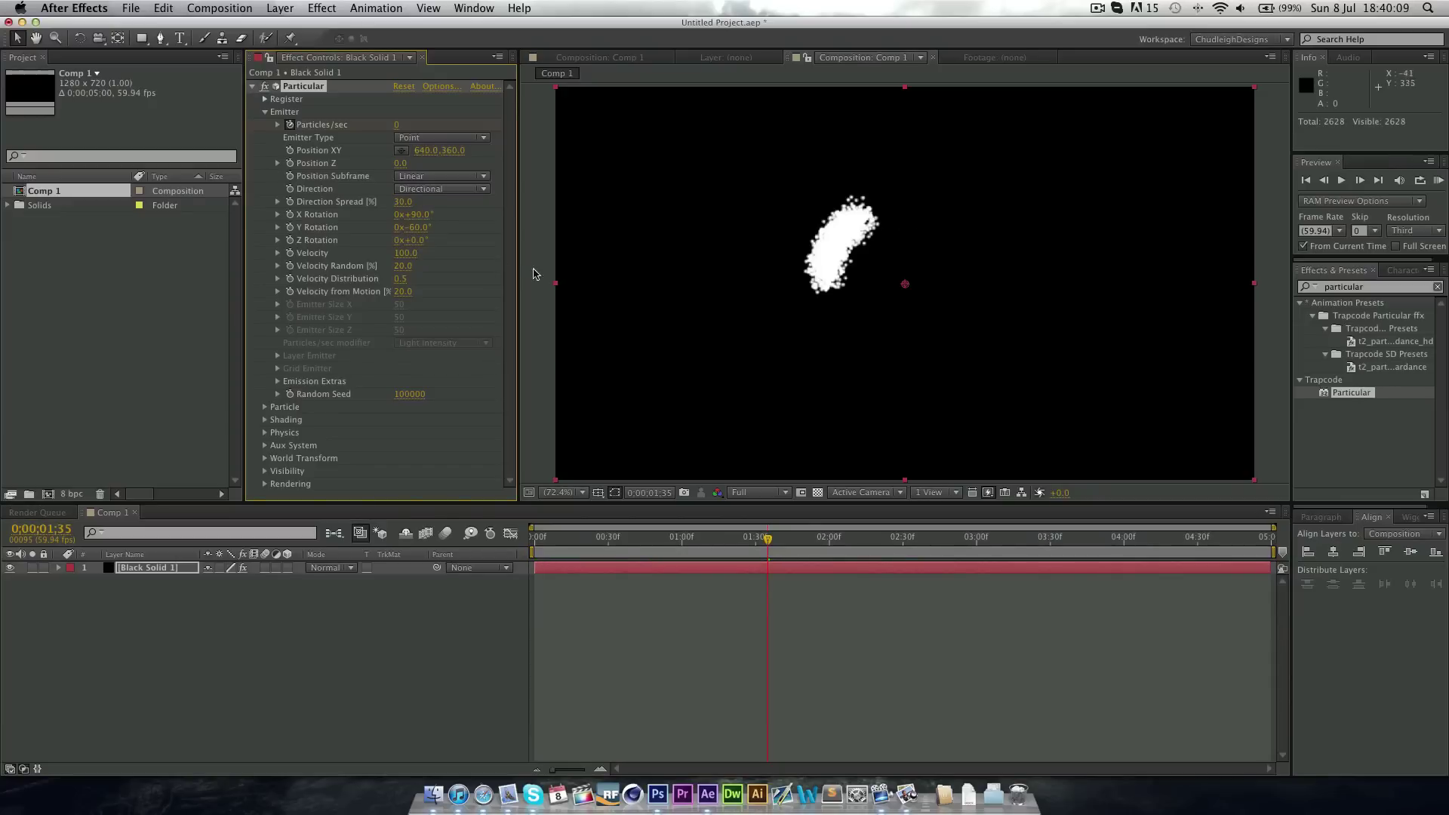
left_click(416, 240)
type("-70")
key("Return")
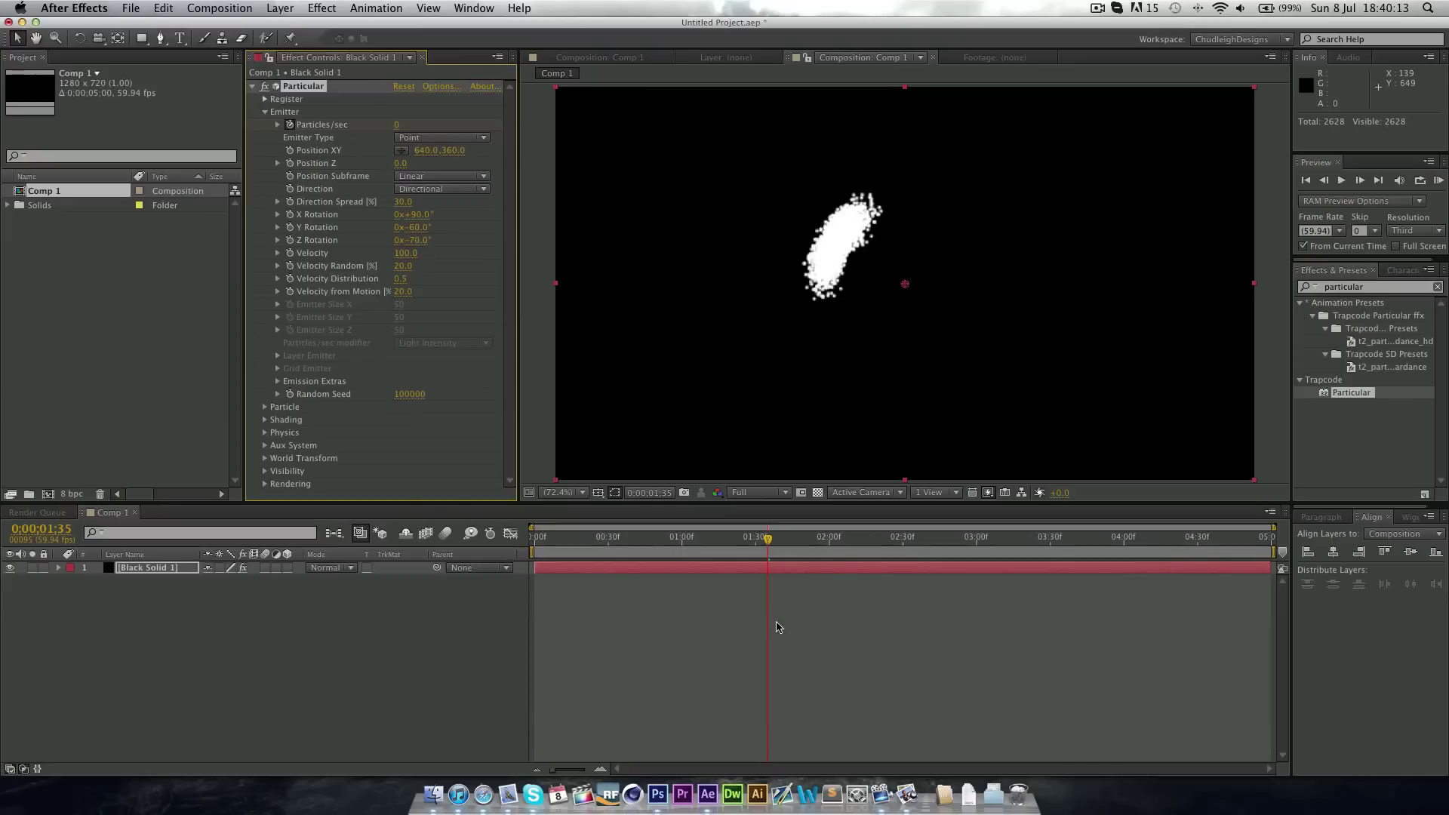
left_click_drag(702, 538, 865, 540)
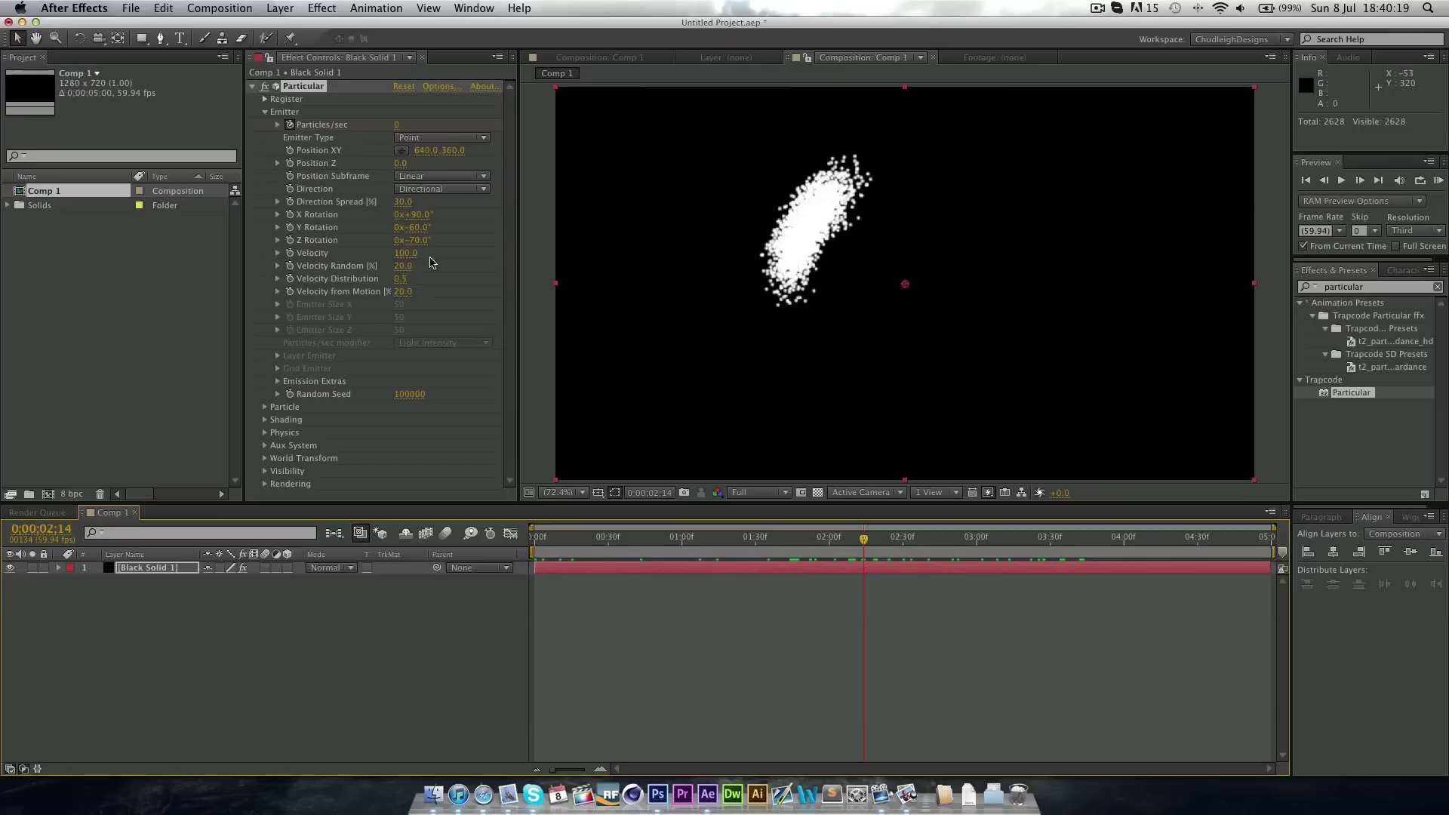
left_click(406, 253)
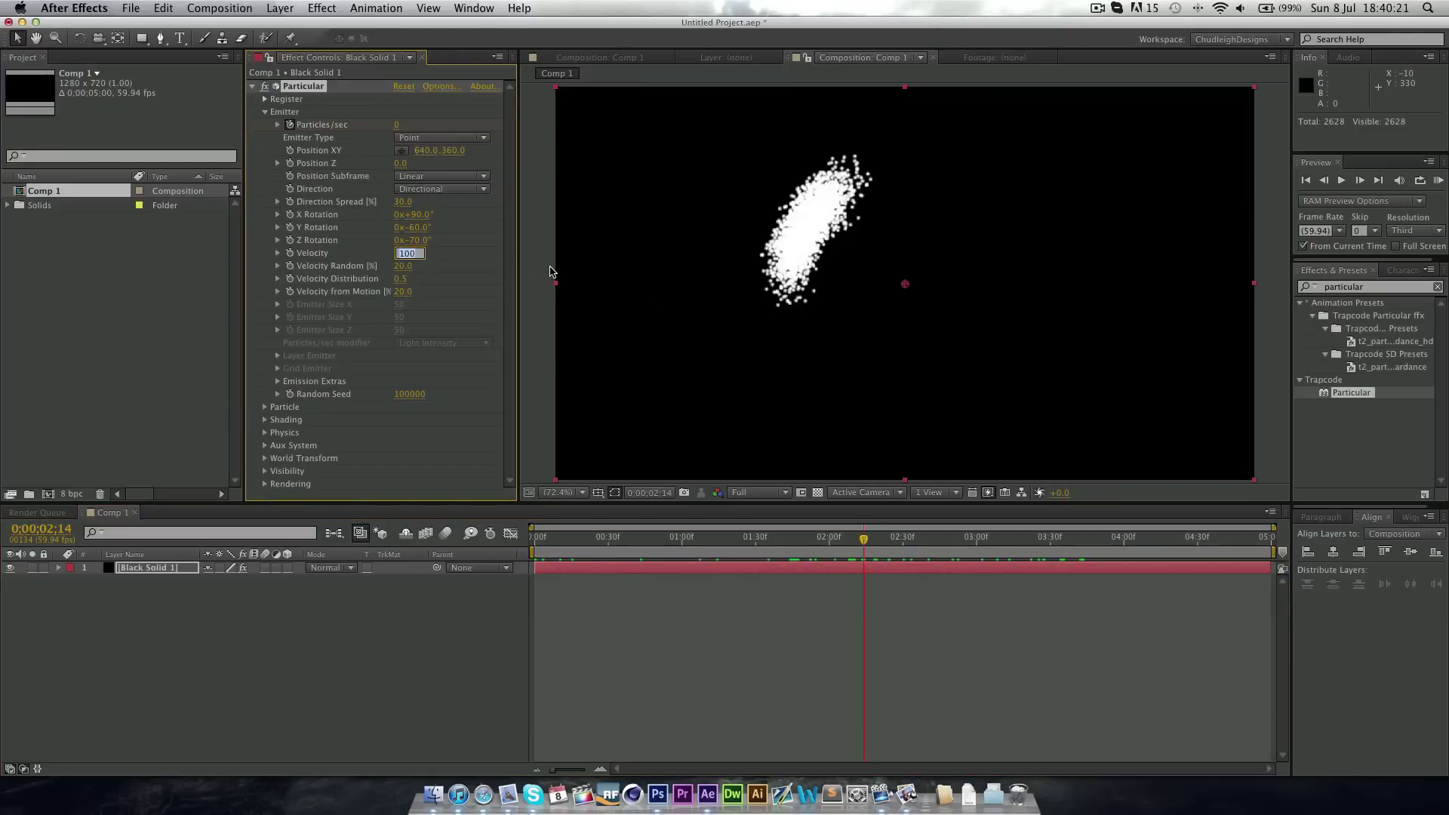
Set particle Velocity to 400 and Velocity Random to 75%.
type("400")
key("Return")
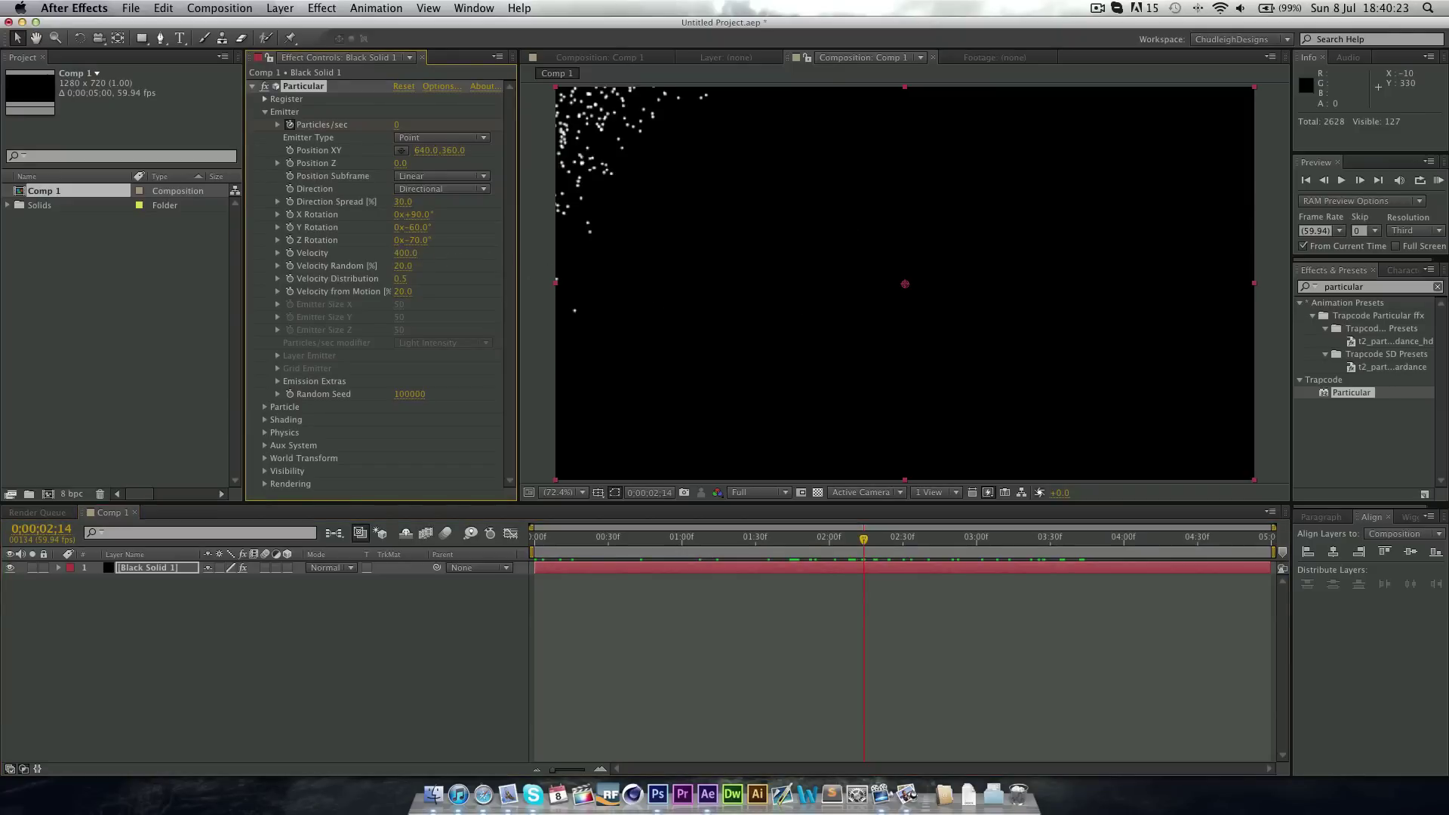
left_click_drag(614, 538, 691, 548)
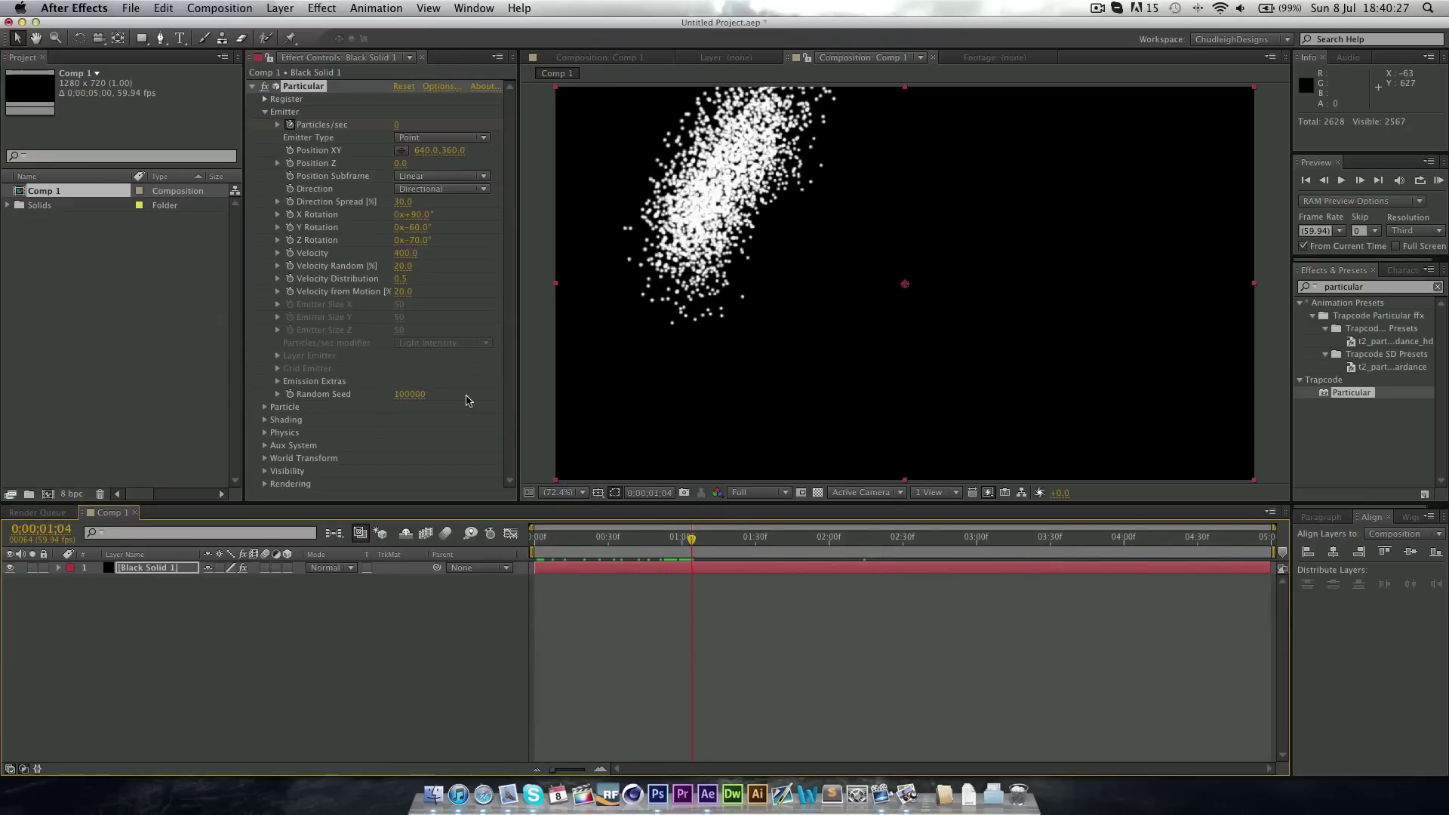
left_click(408, 264)
left_click(408, 265)
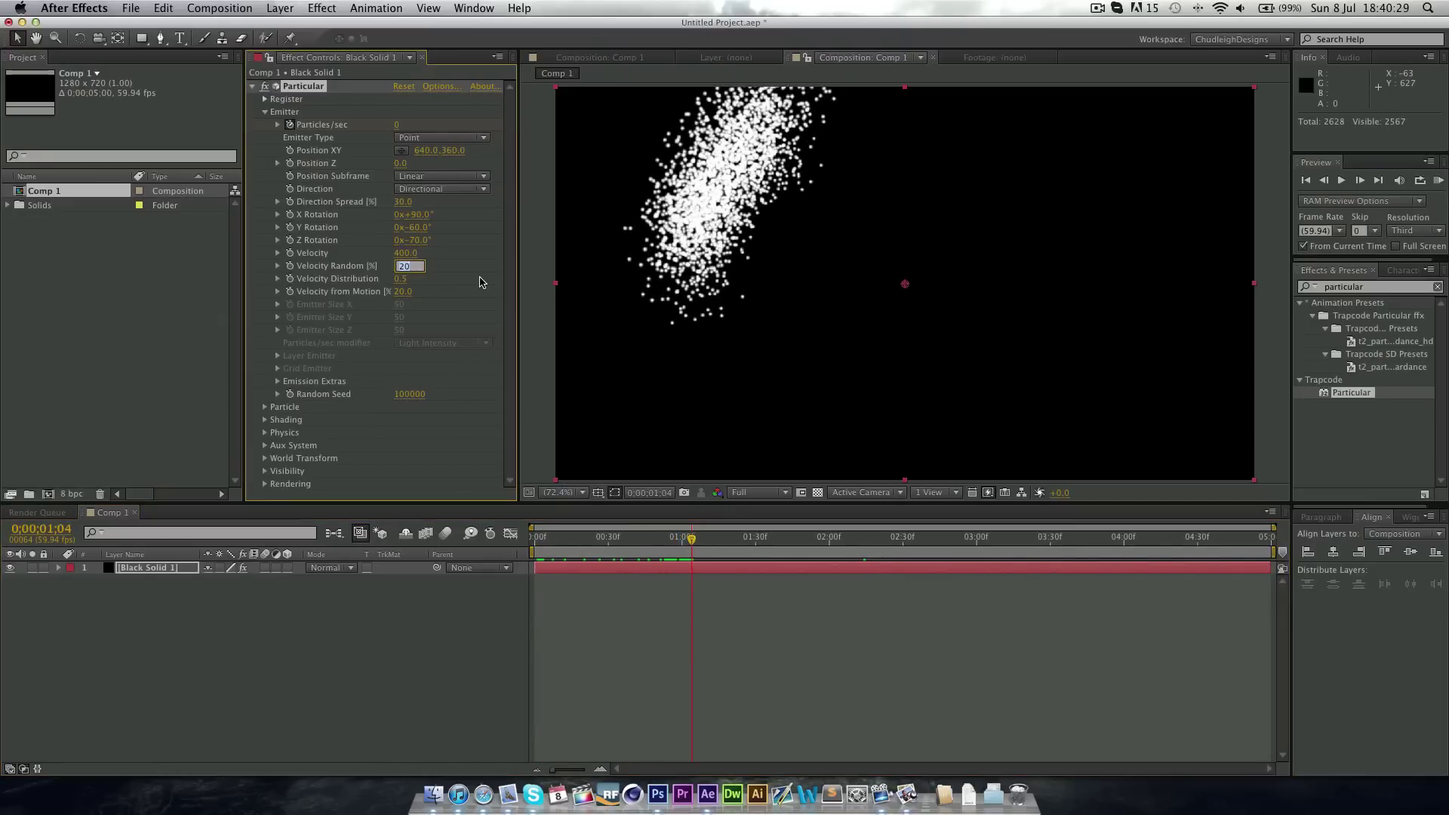
type("75")
key("Return")
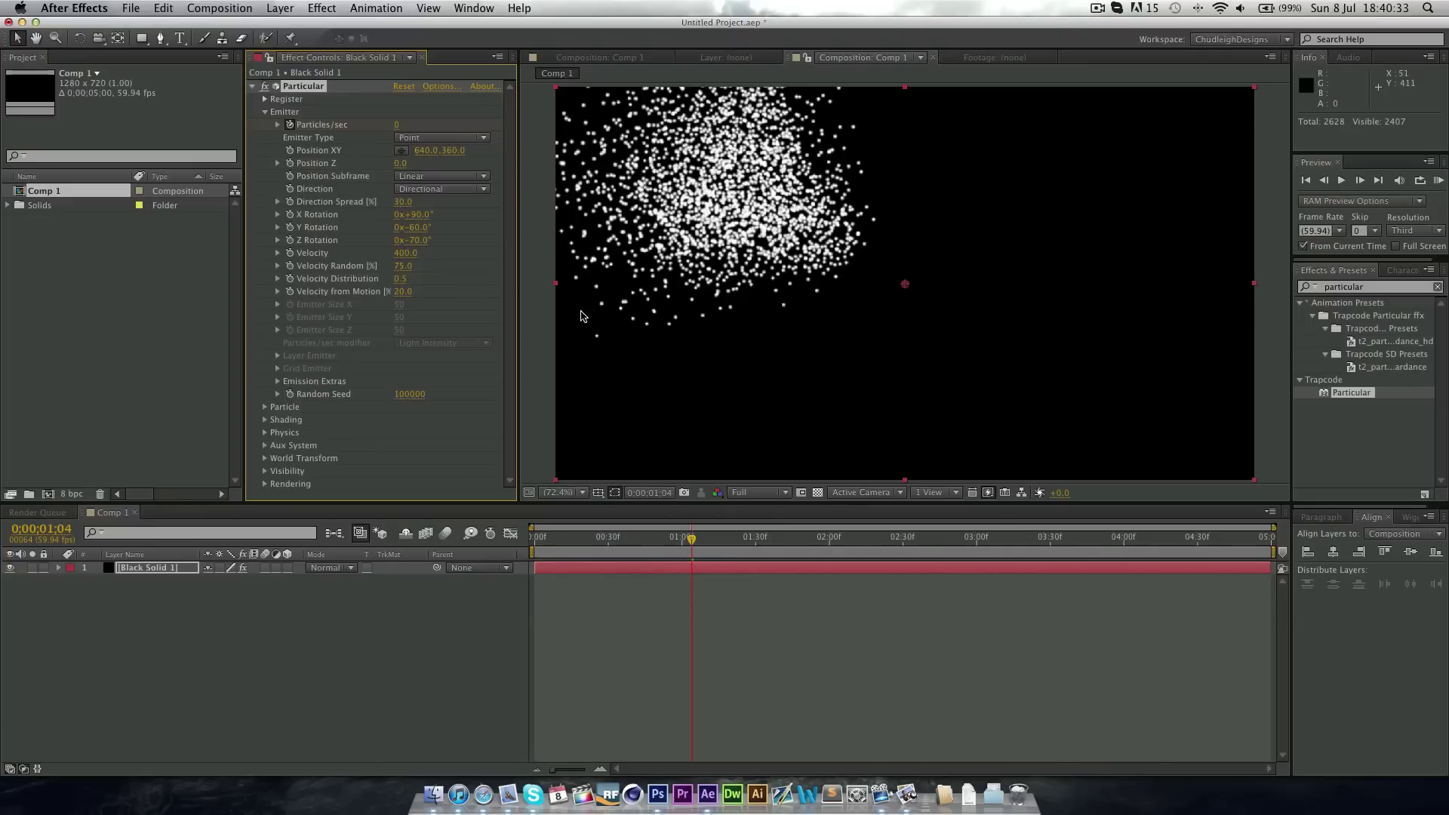
Set Velocity Distribution to 1.5 and Velocity from Motion to 40.
left_click(401, 279)
type("1.5")
key("Return")
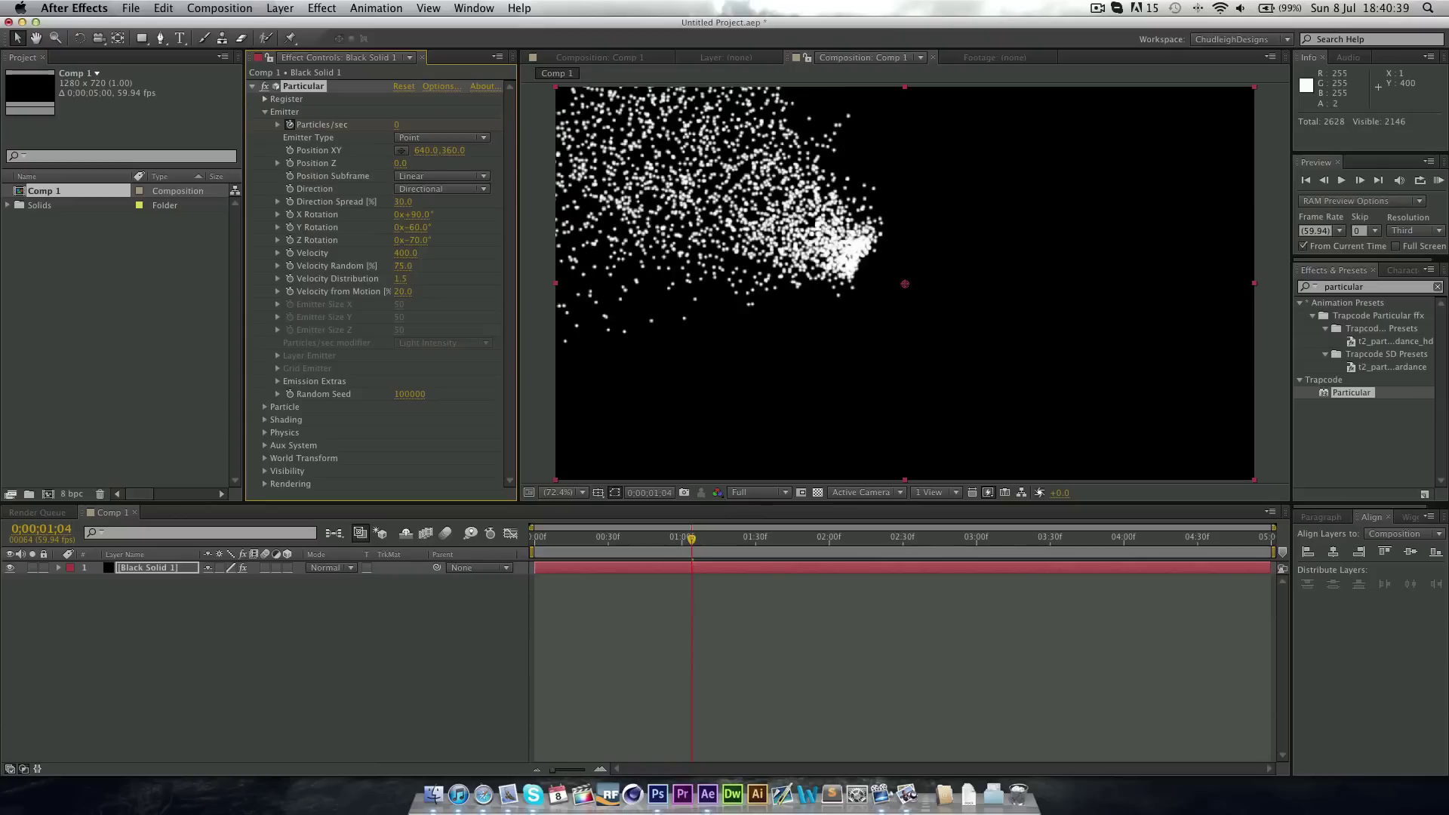
left_click_drag(400, 298, 404, 299)
left_click(404, 297)
type("40")
key("Return")
Move the emitter to the bottom-right corner, Position 1317.2, 722.1.
left_click(628, 537)
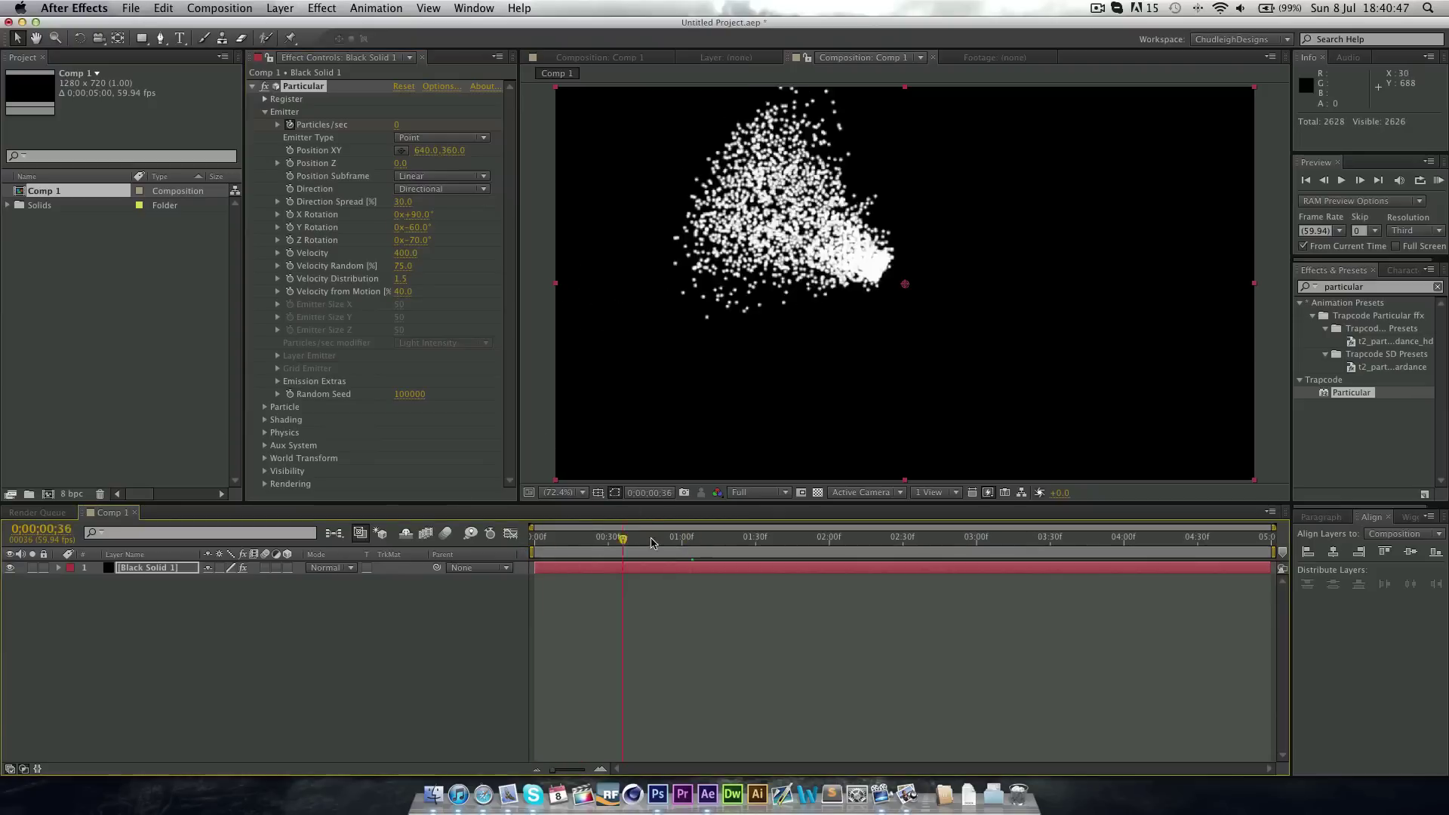
mouse_move(652, 542)
left_mouse_down()
mouse_move(1052, 542)
mouse_move(729, 554)
mouse_move(566, 542)
mouse_move(681, 545)
mouse_move(633, 542)
left_mouse_up()
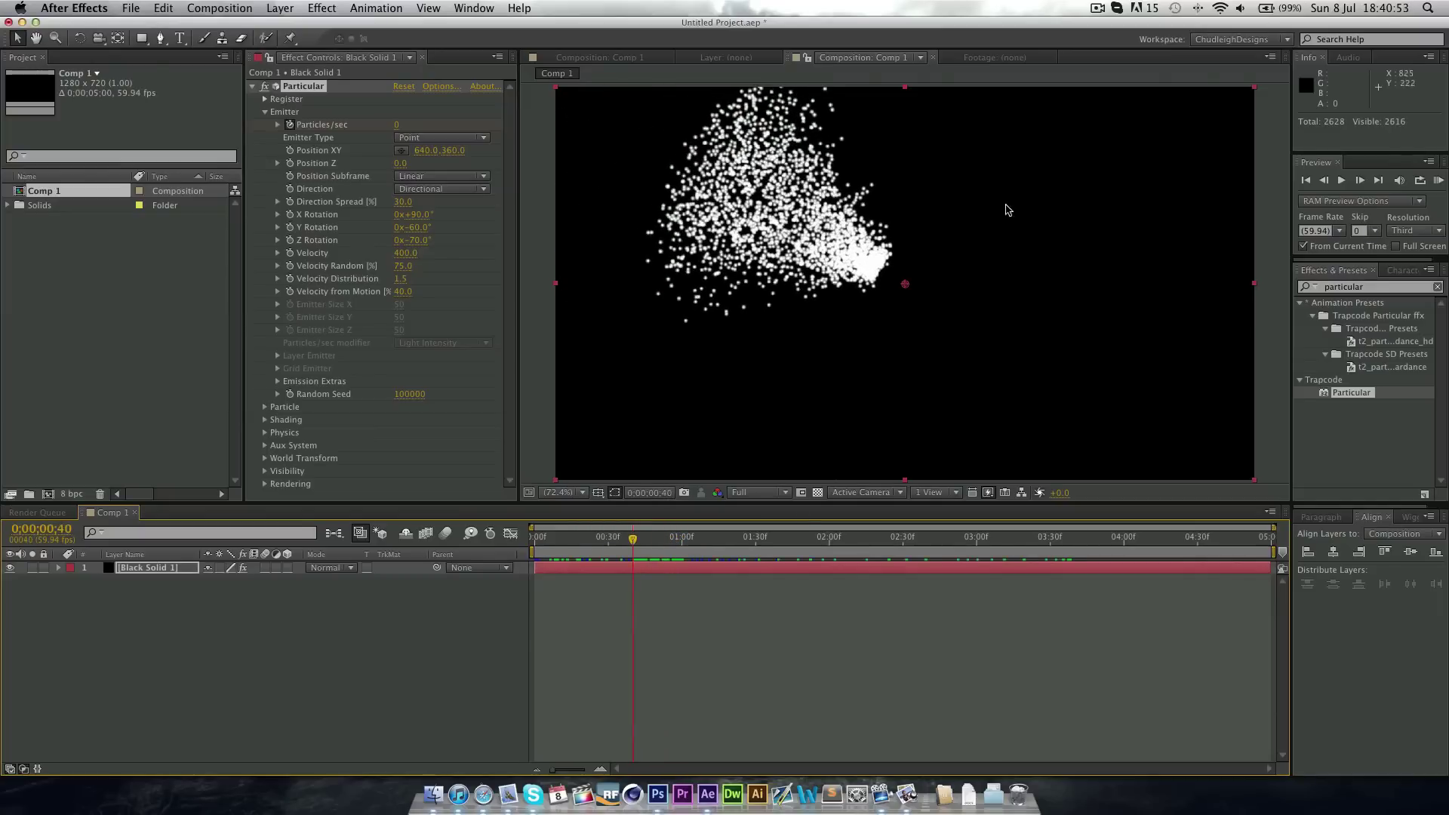
left_click_drag(907, 289, 1275, 482)
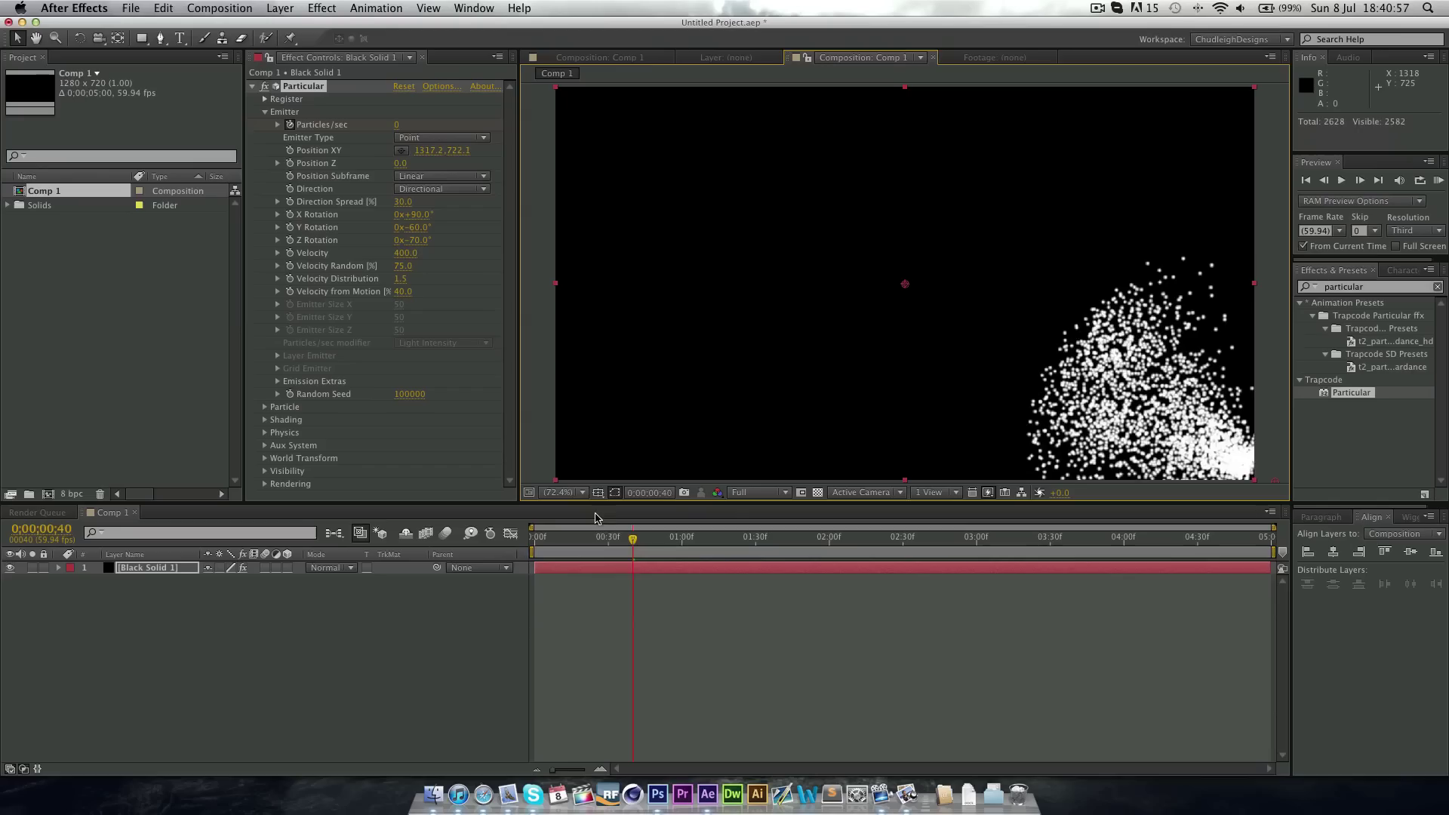
left_click(854, 537)
left_click_drag(867, 543, 518, 528)
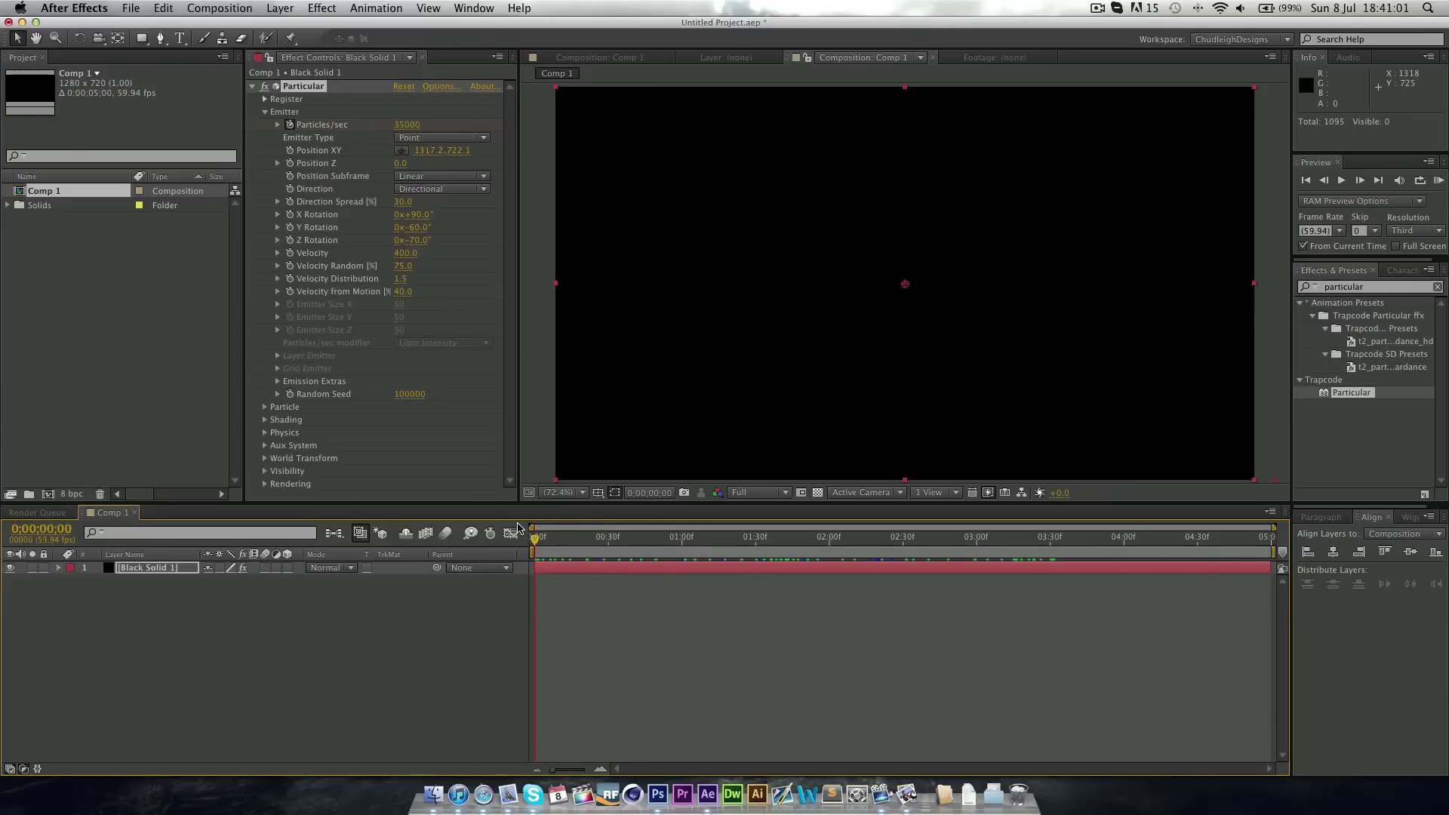
left_click(265, 111)
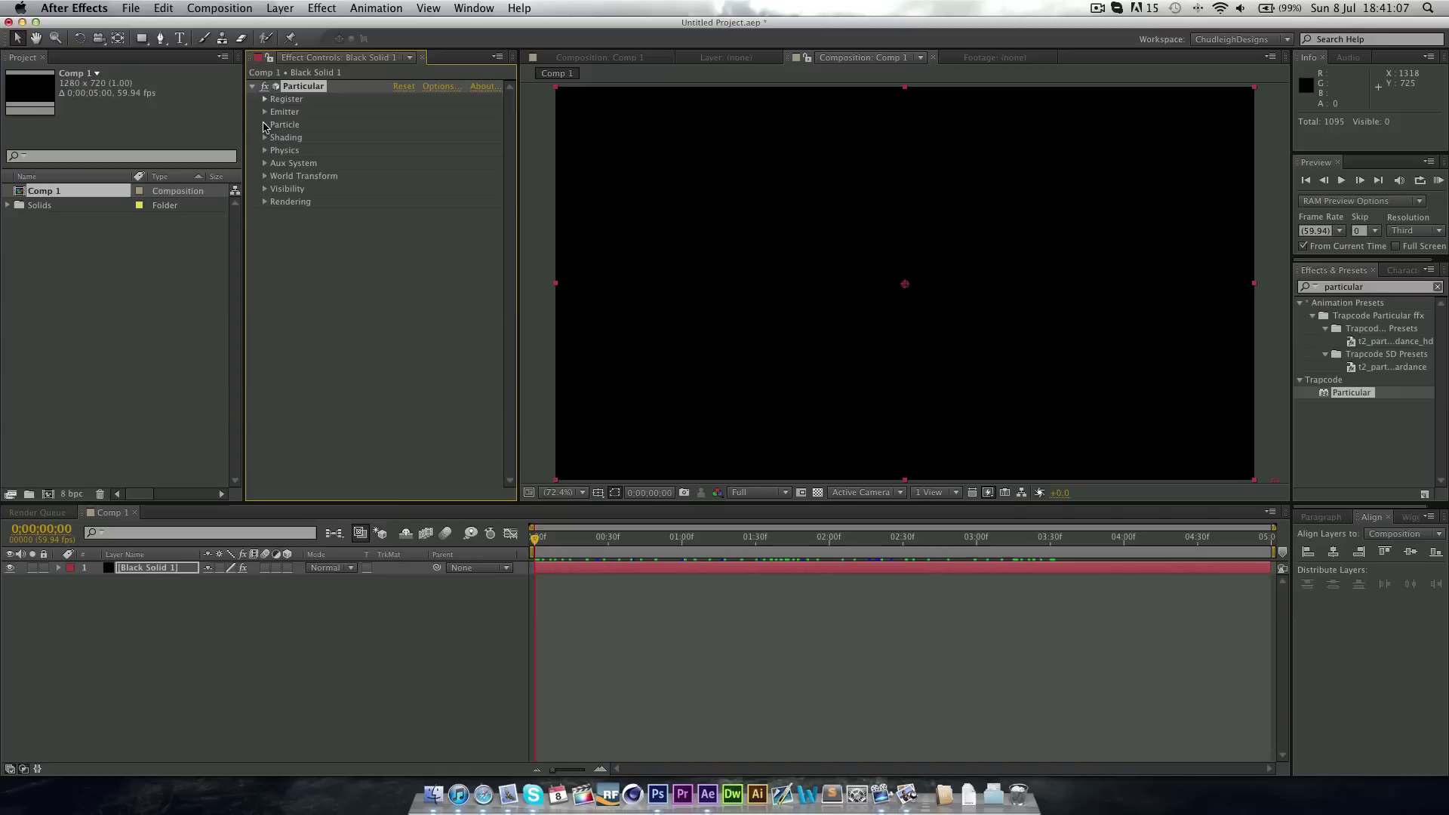
Set particle Life Random to 100% and Sphere Feather to 0.
left_click(264, 126)
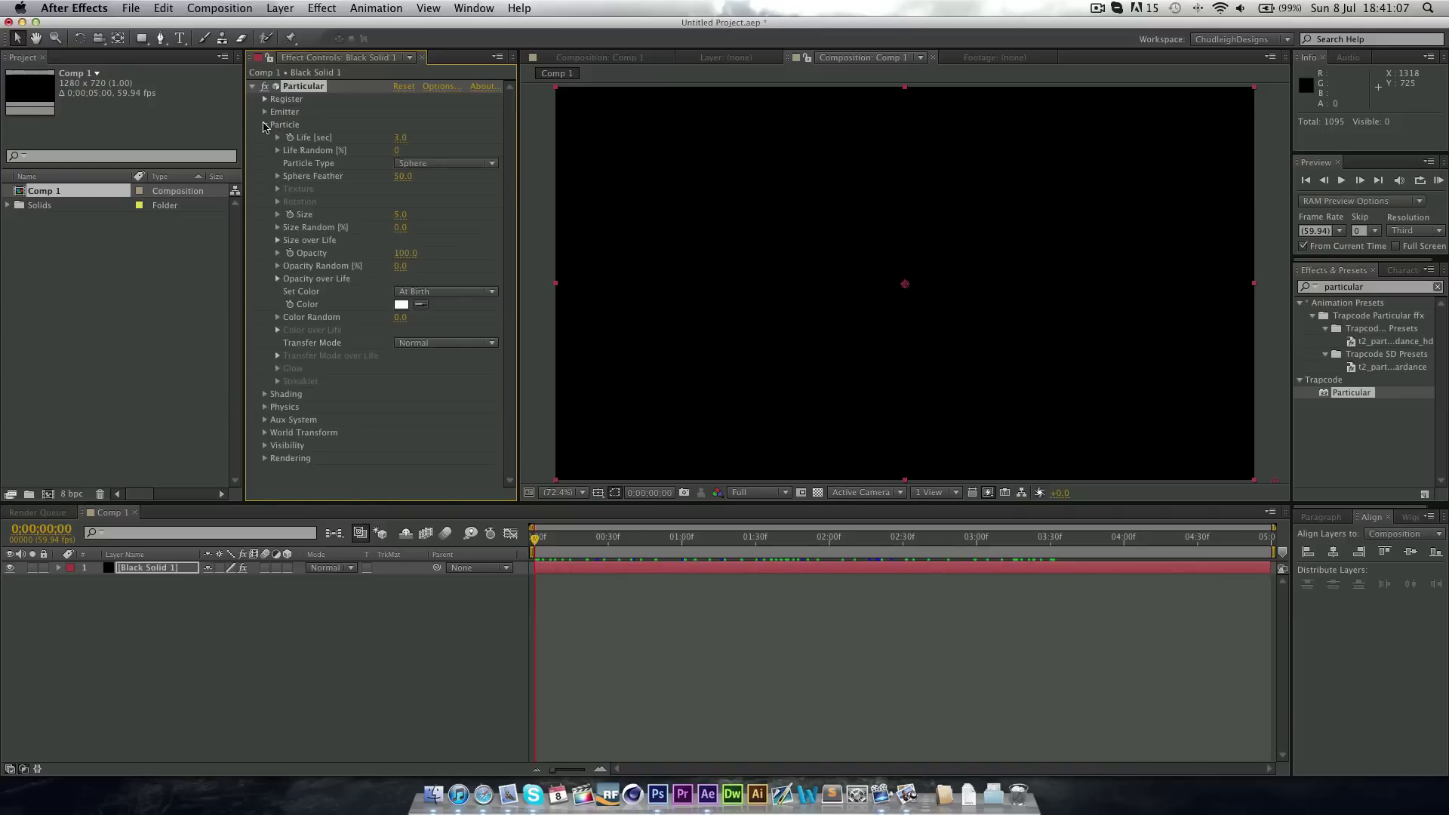
left_click(397, 151)
type("100")
key("Return")
left_click_drag(573, 546, 516, 504)
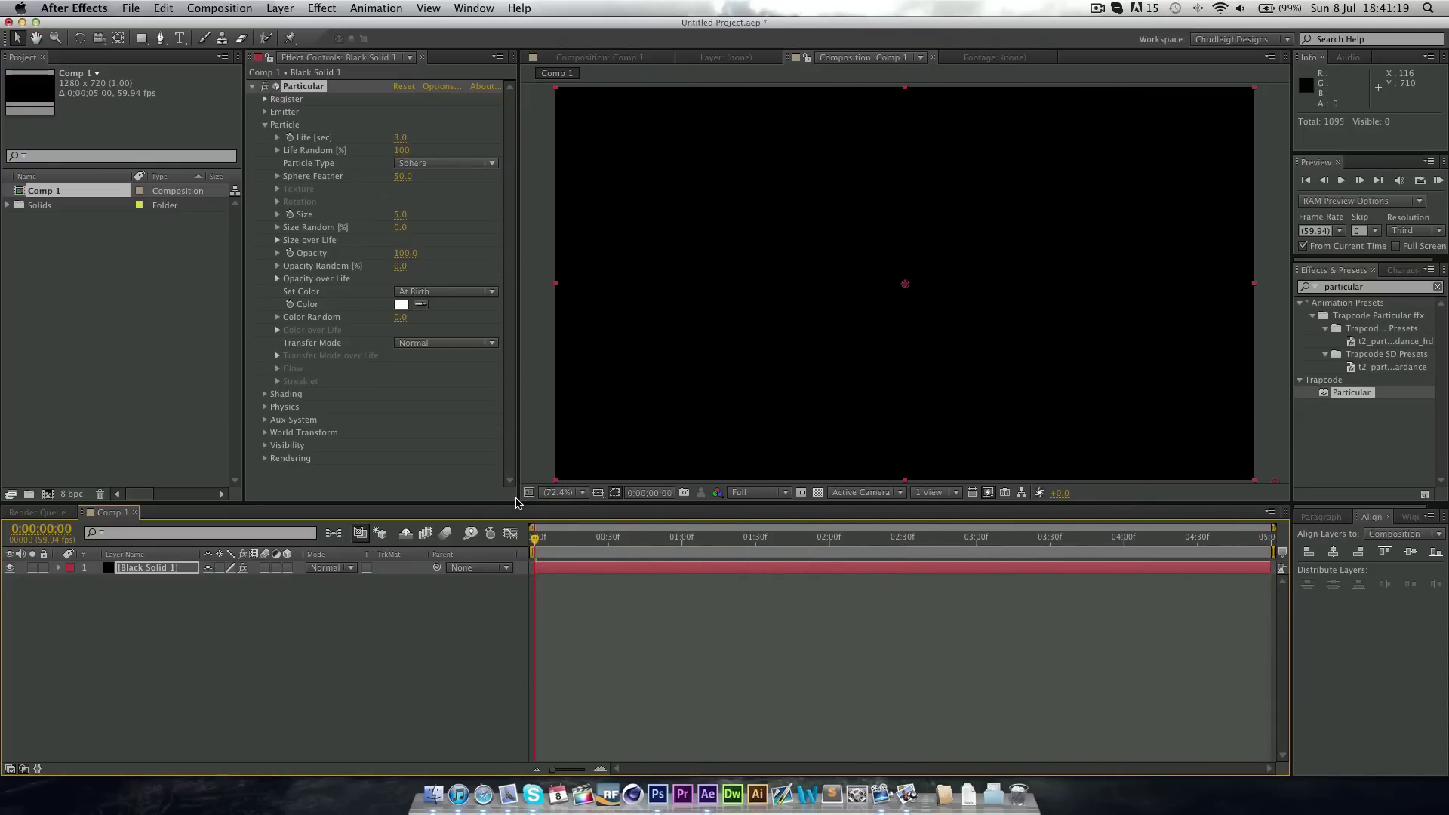
left_click(404, 176)
type("0")
key("Return")
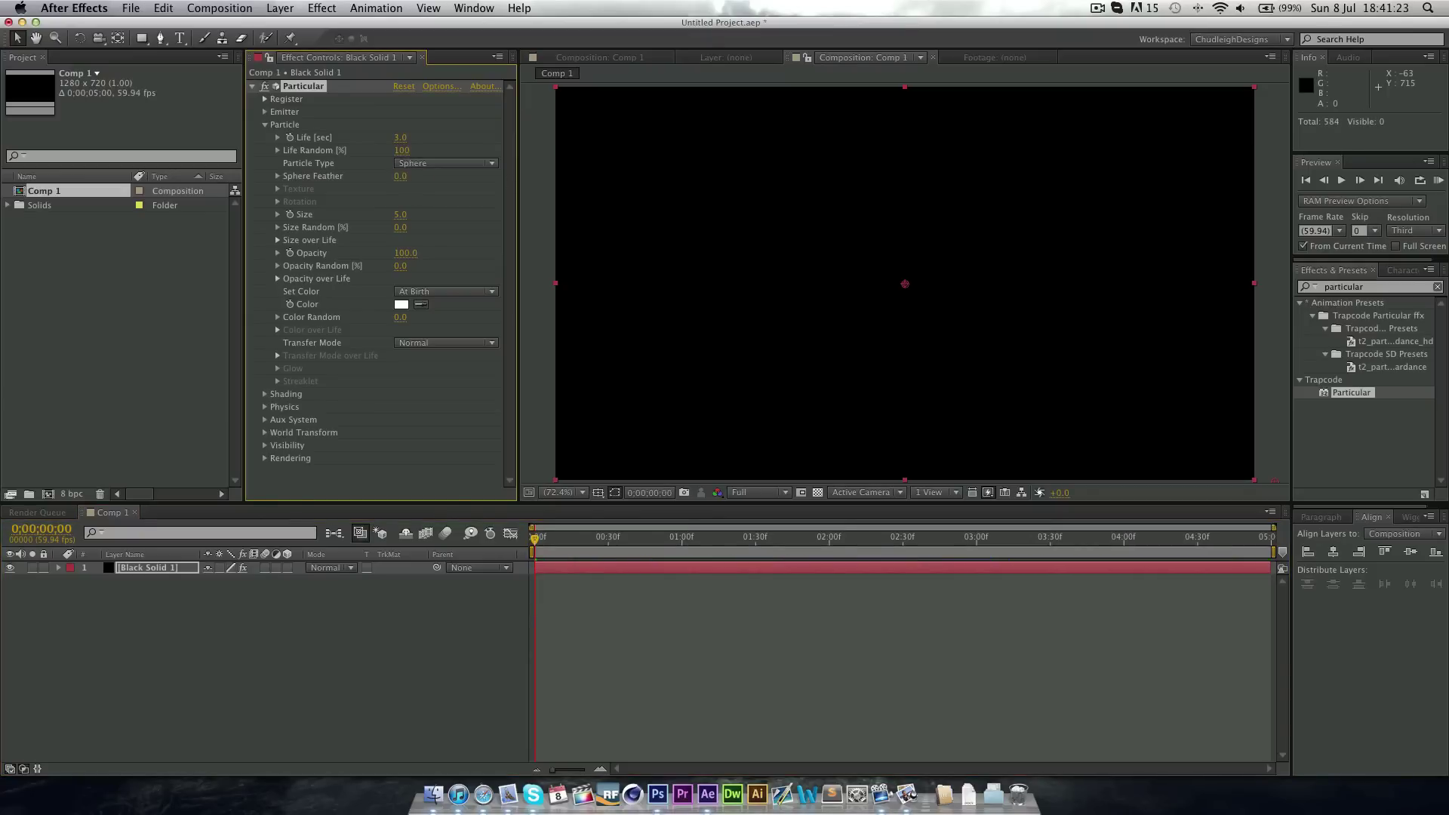
left_click(684, 537)
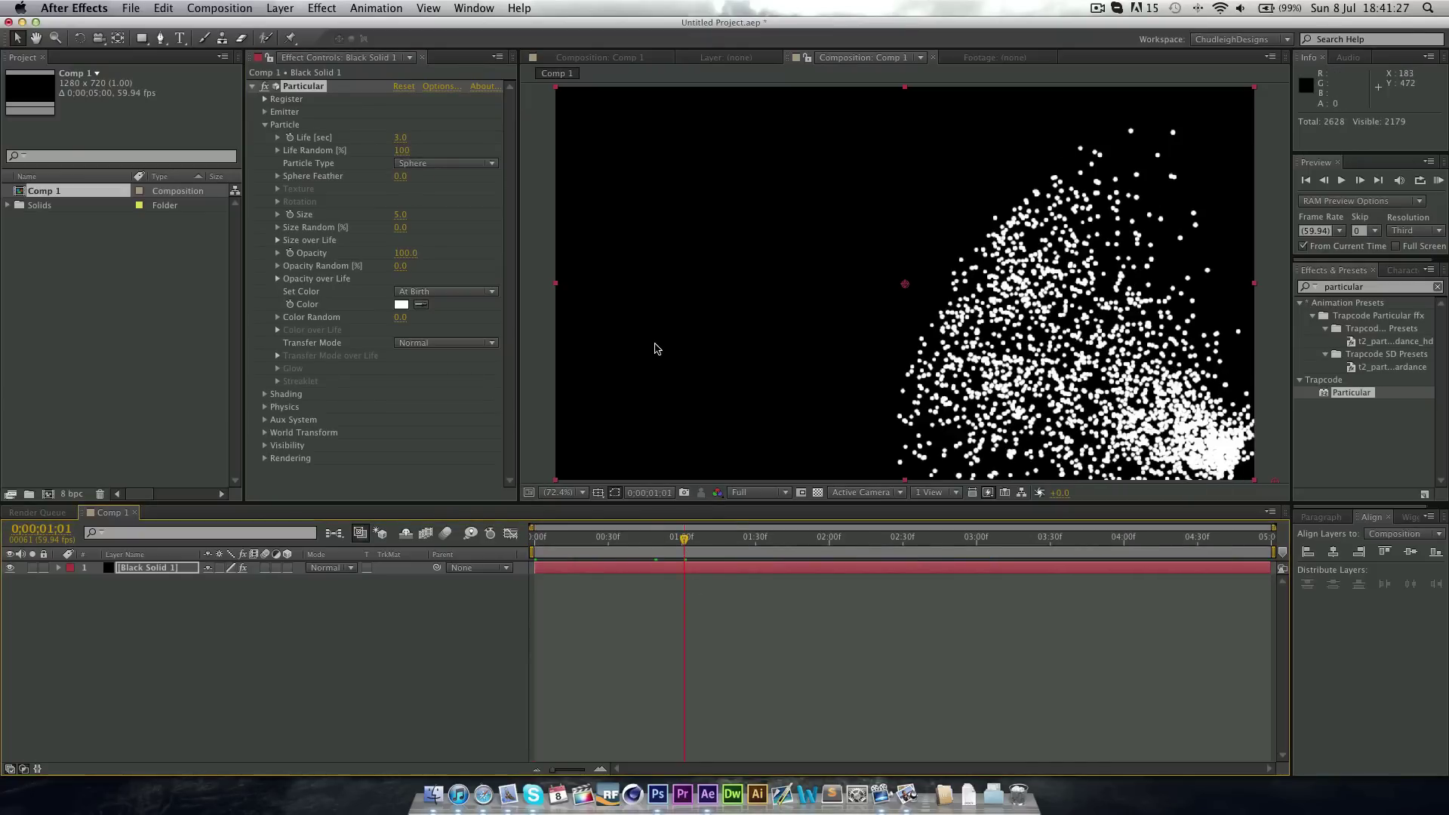
Set particle Size to 1 with 100% Size Random.
left_click(401, 214)
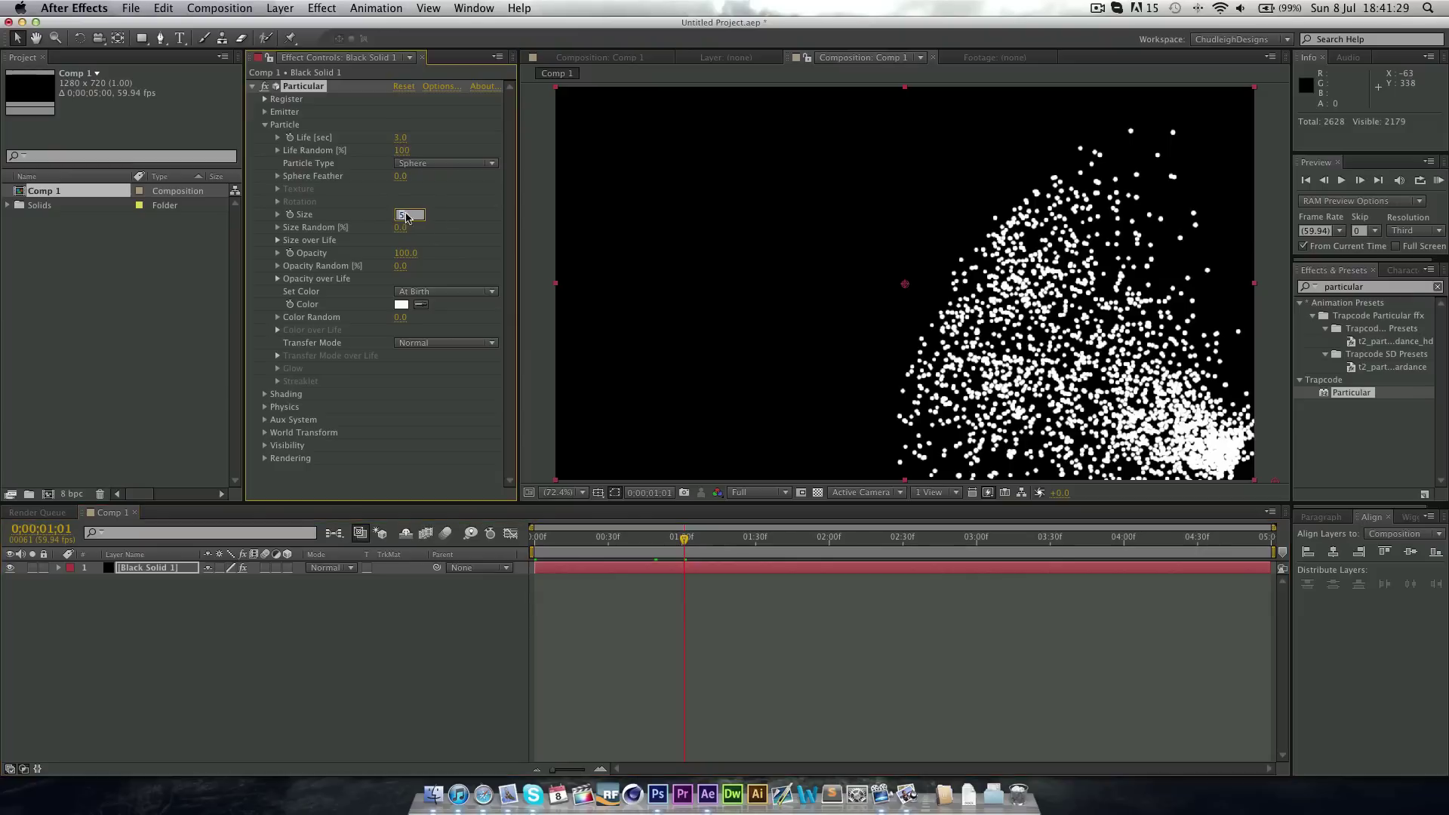
type("1")
key("Tab")
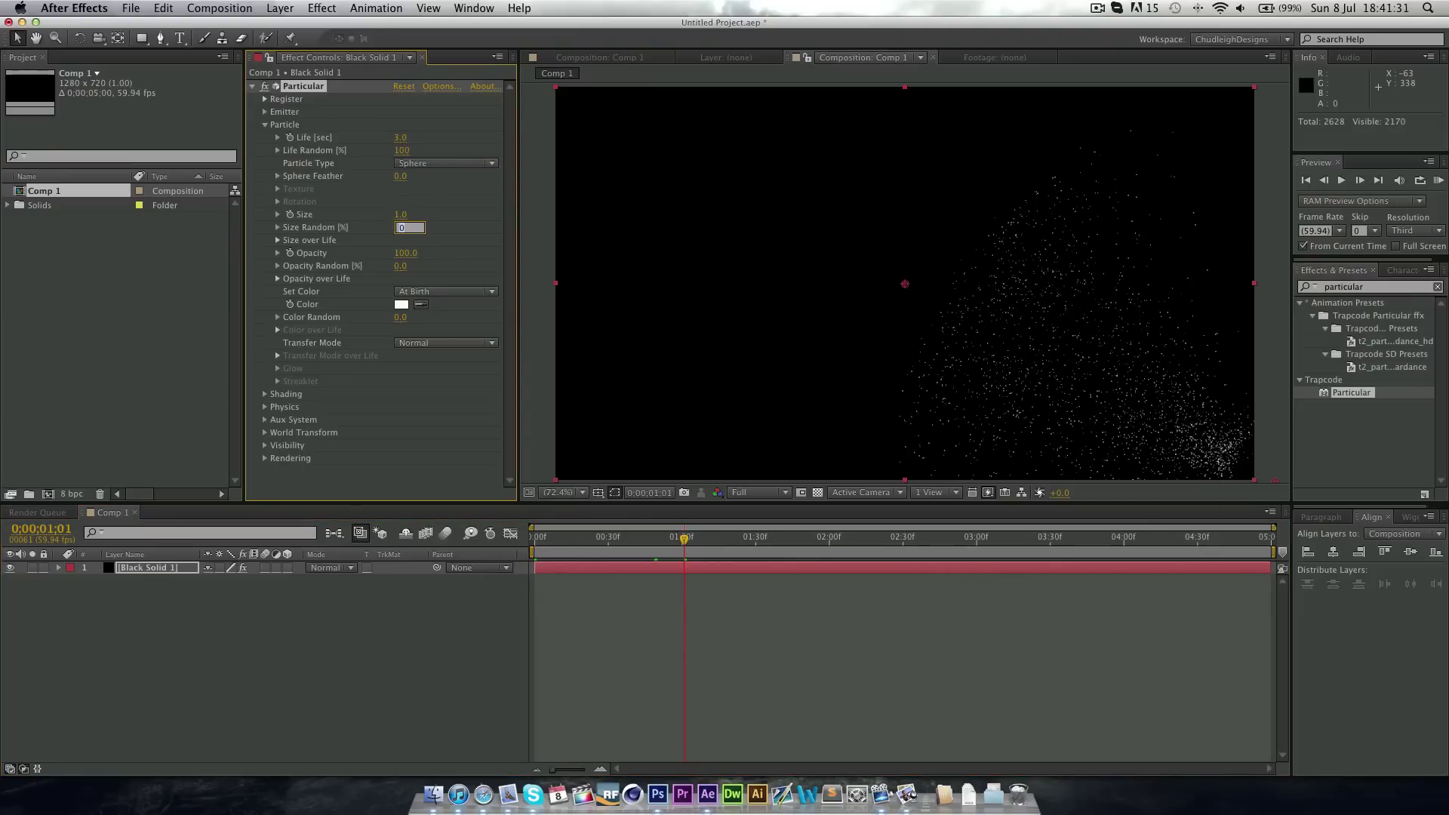
type("100")
key("Return")
left_click(265, 126)
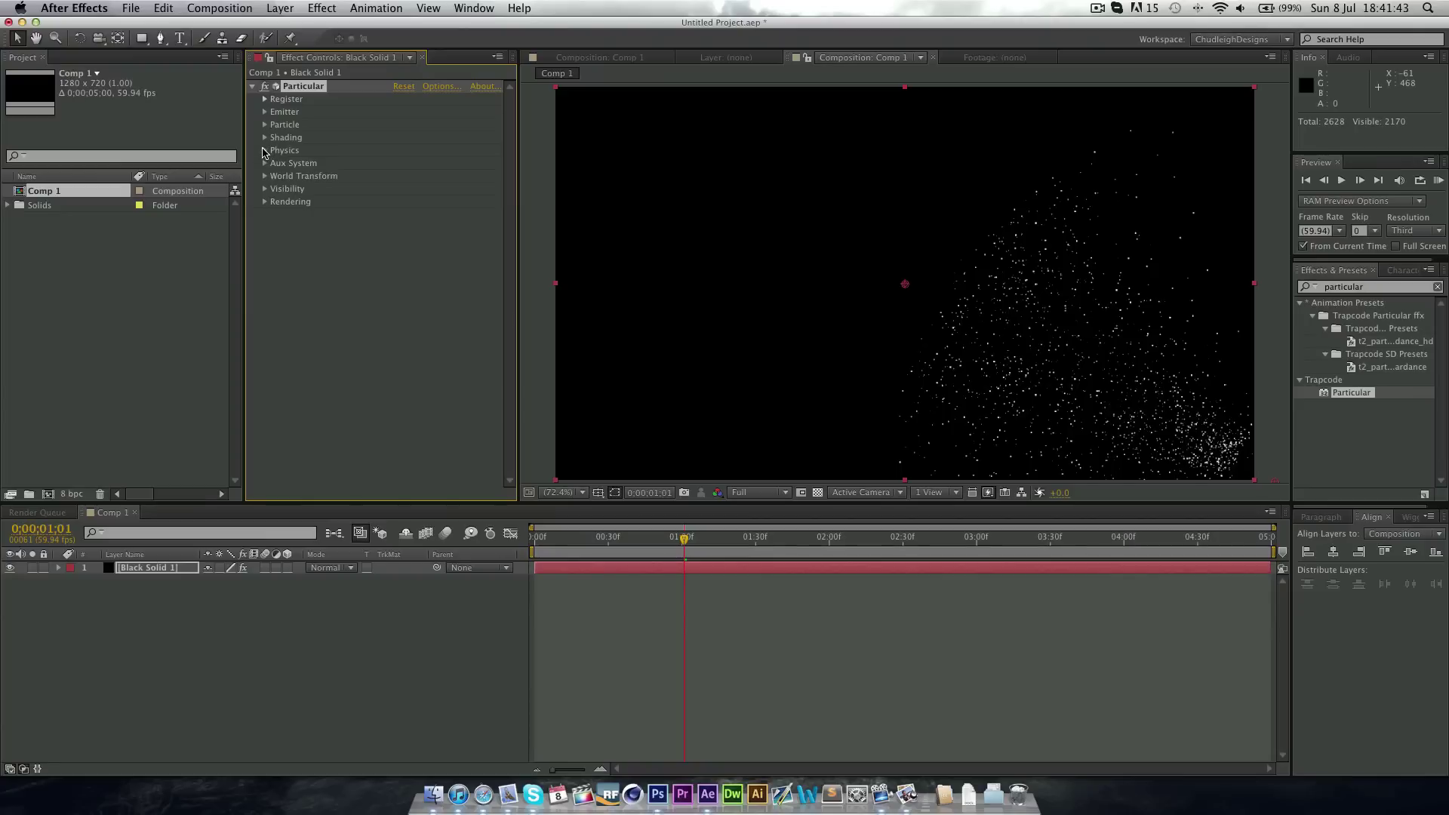
left_click(265, 151)
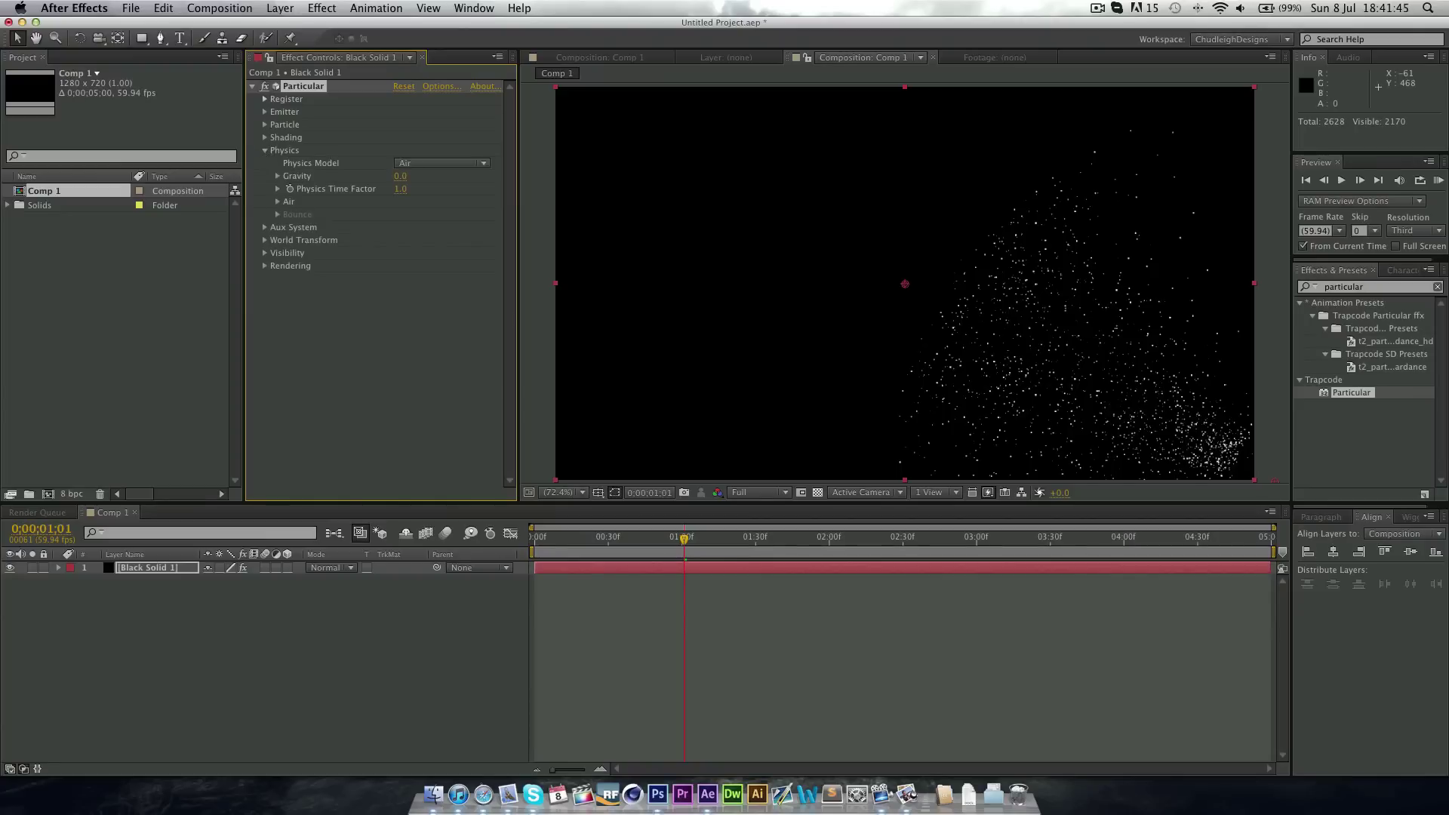
Set Physics Gravity to -10 and Air Spin Frequency to 0.1.
key("super+Tab")
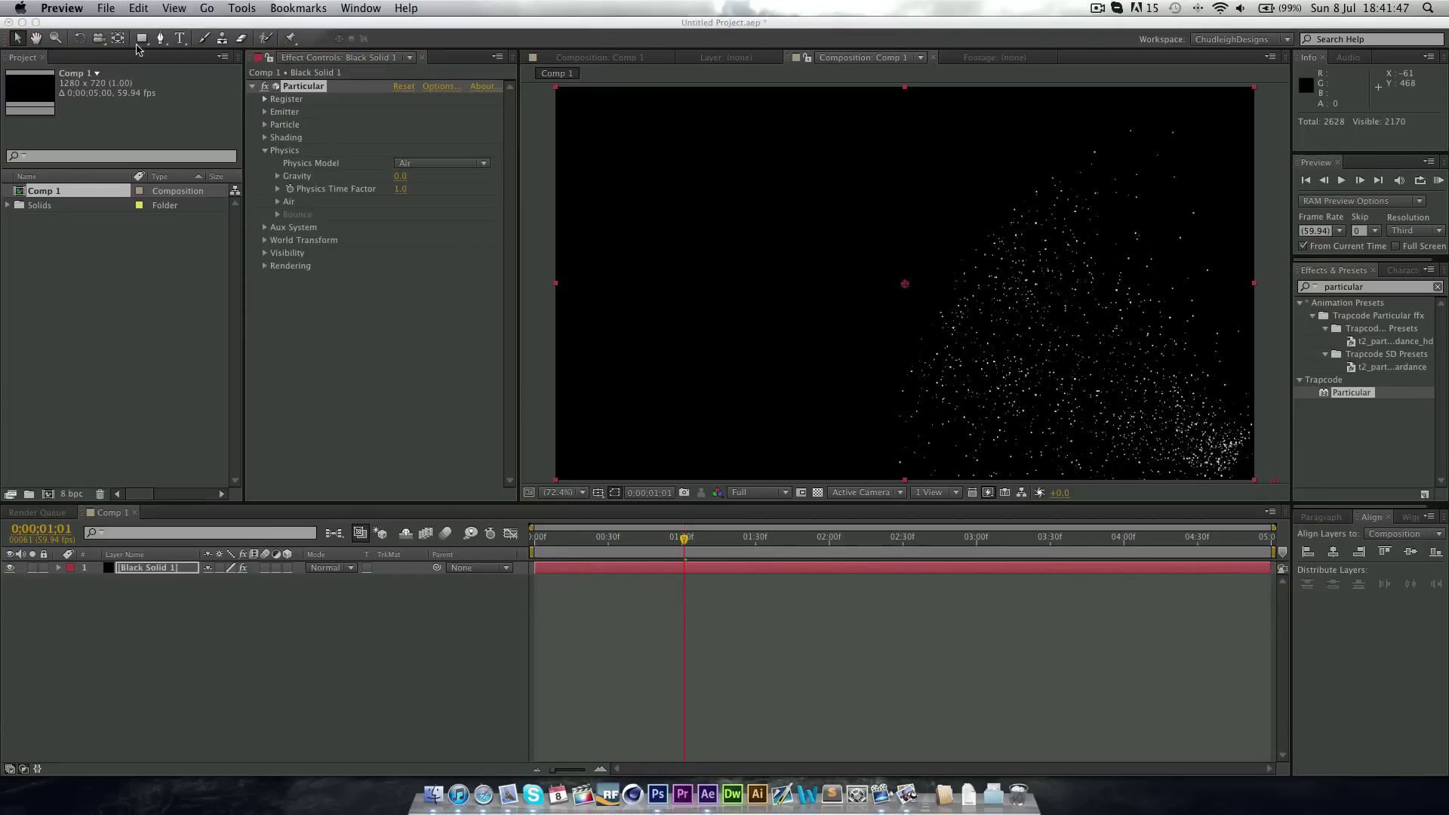
key("super+Tab")
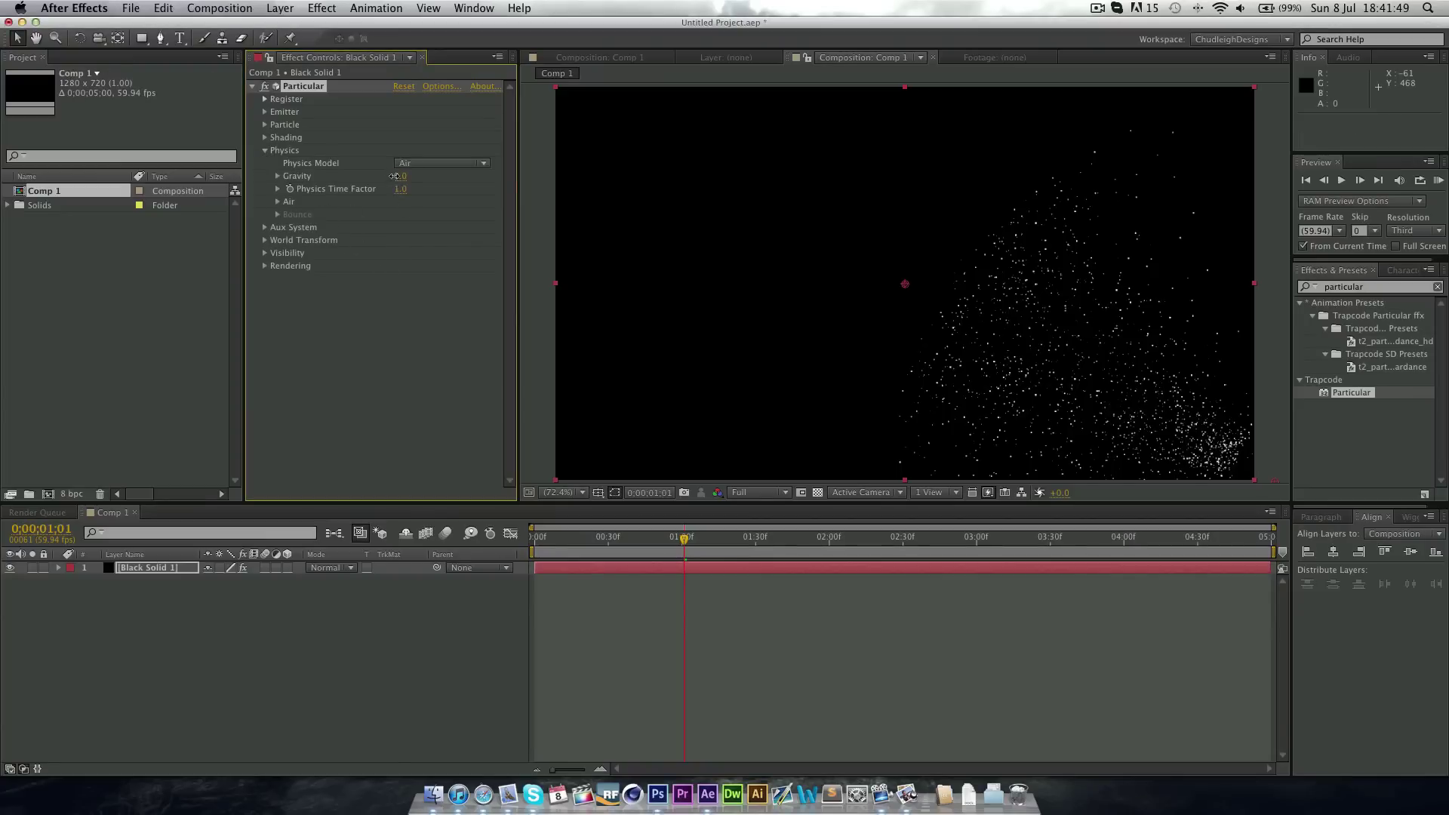
left_click(396, 176)
type("-10")
key("Return")
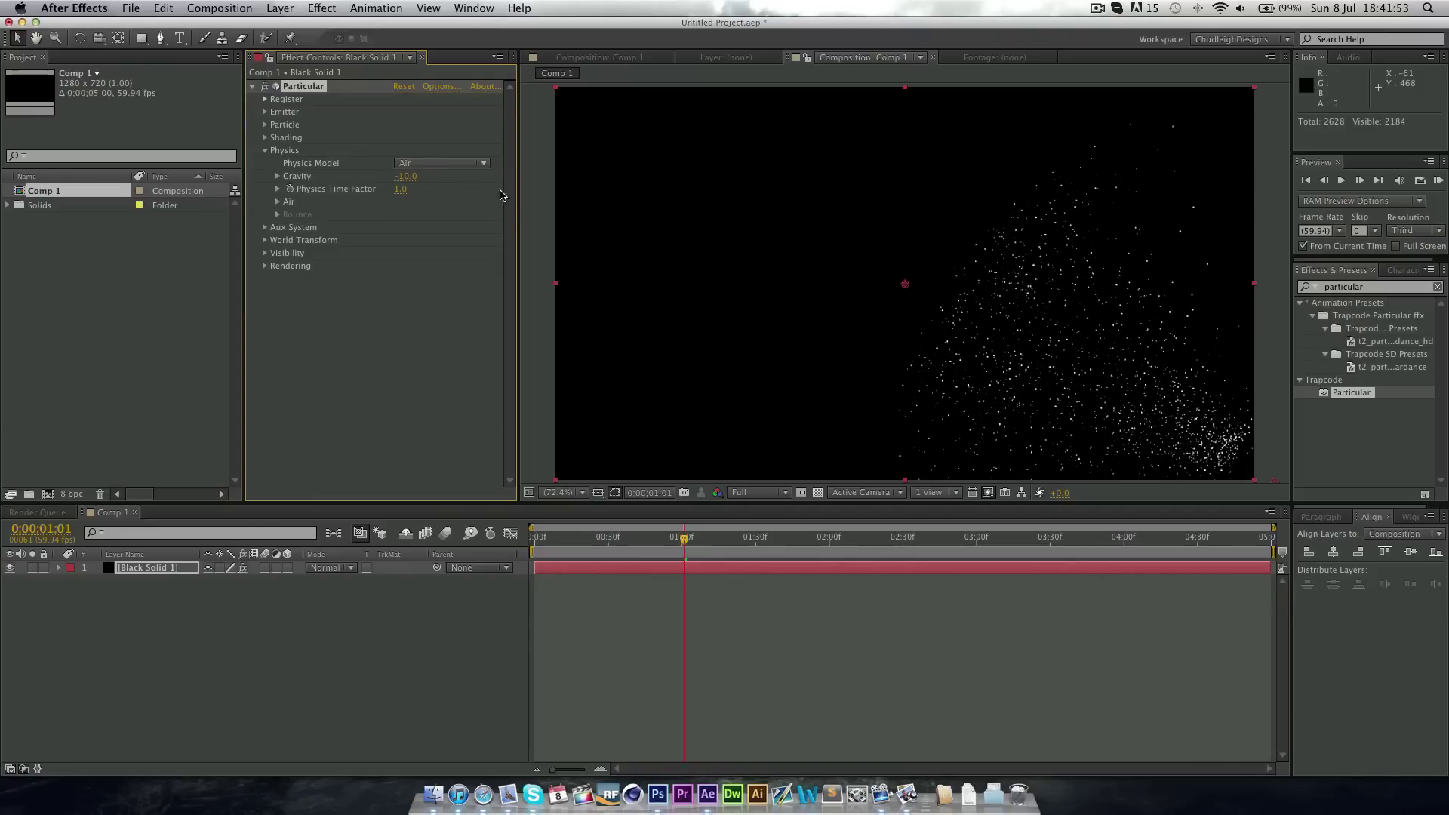
left_click(278, 202)
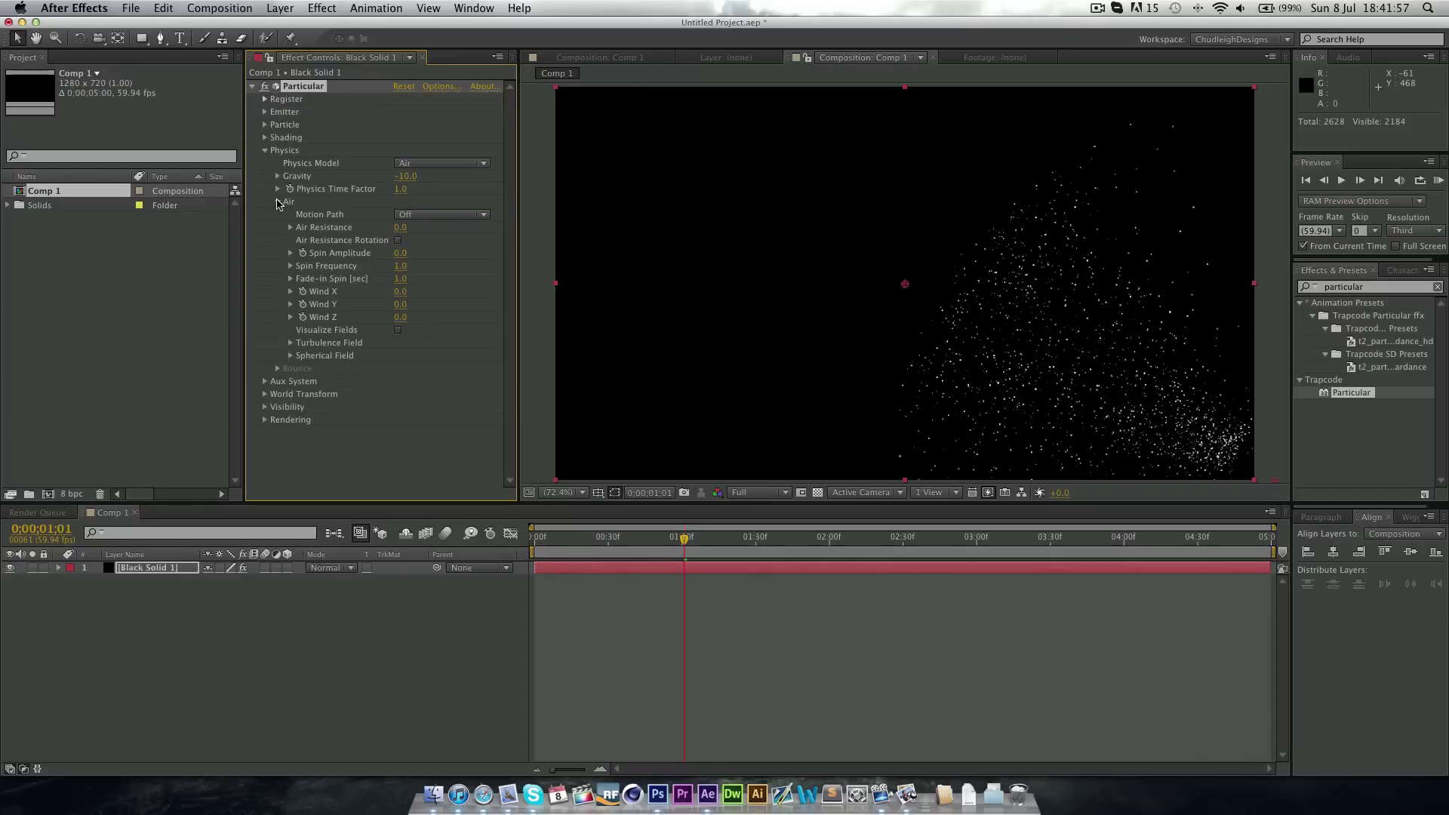
left_click(401, 266)
key("Return")
Set the Air wind to X -280, Y -50, Z -100.
left_click(396, 293)
type("0")
key("Return")
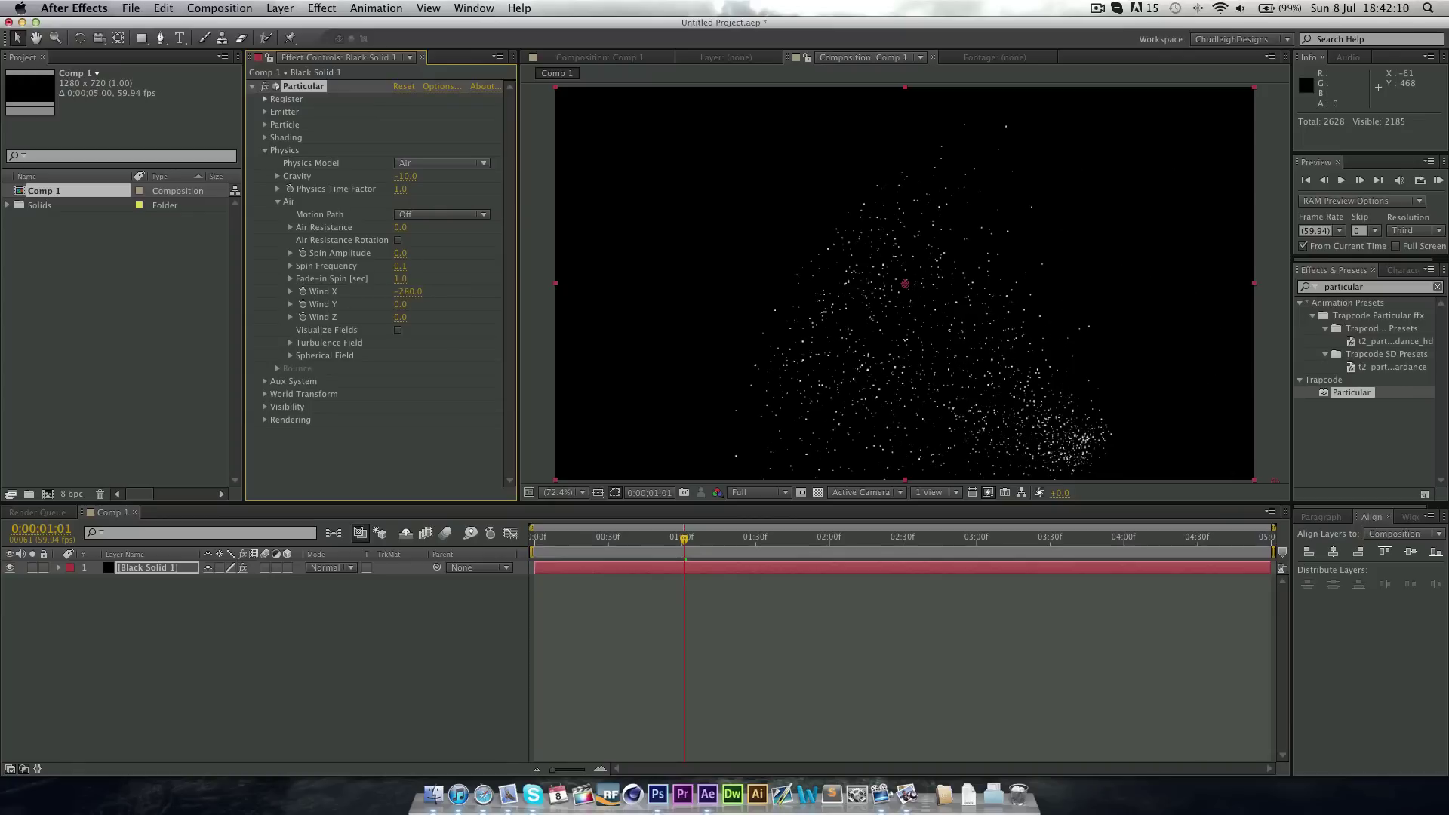
left_click(400, 303)
type("-50")
key("Return")
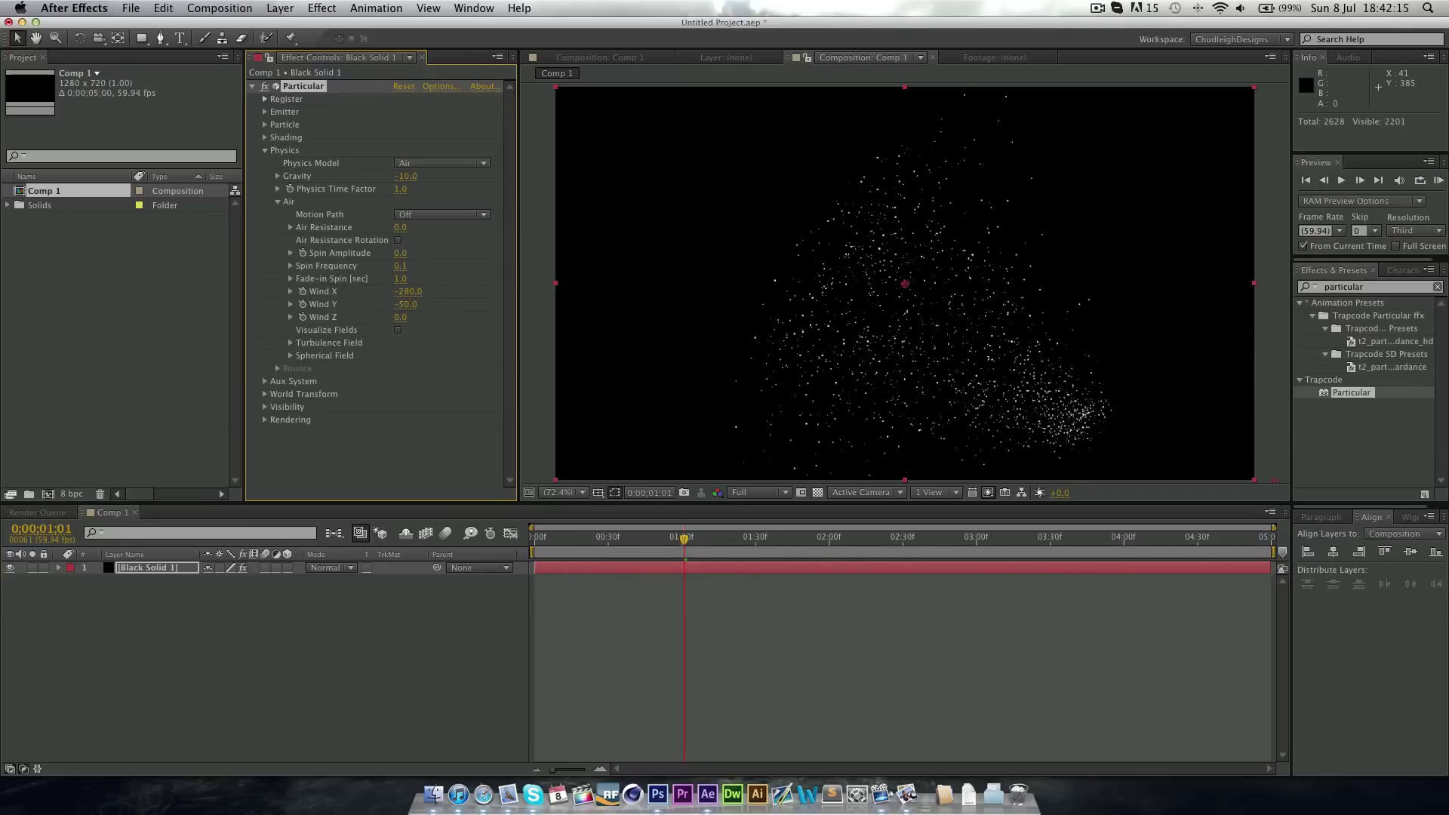
left_click(398, 317)
key("Return")
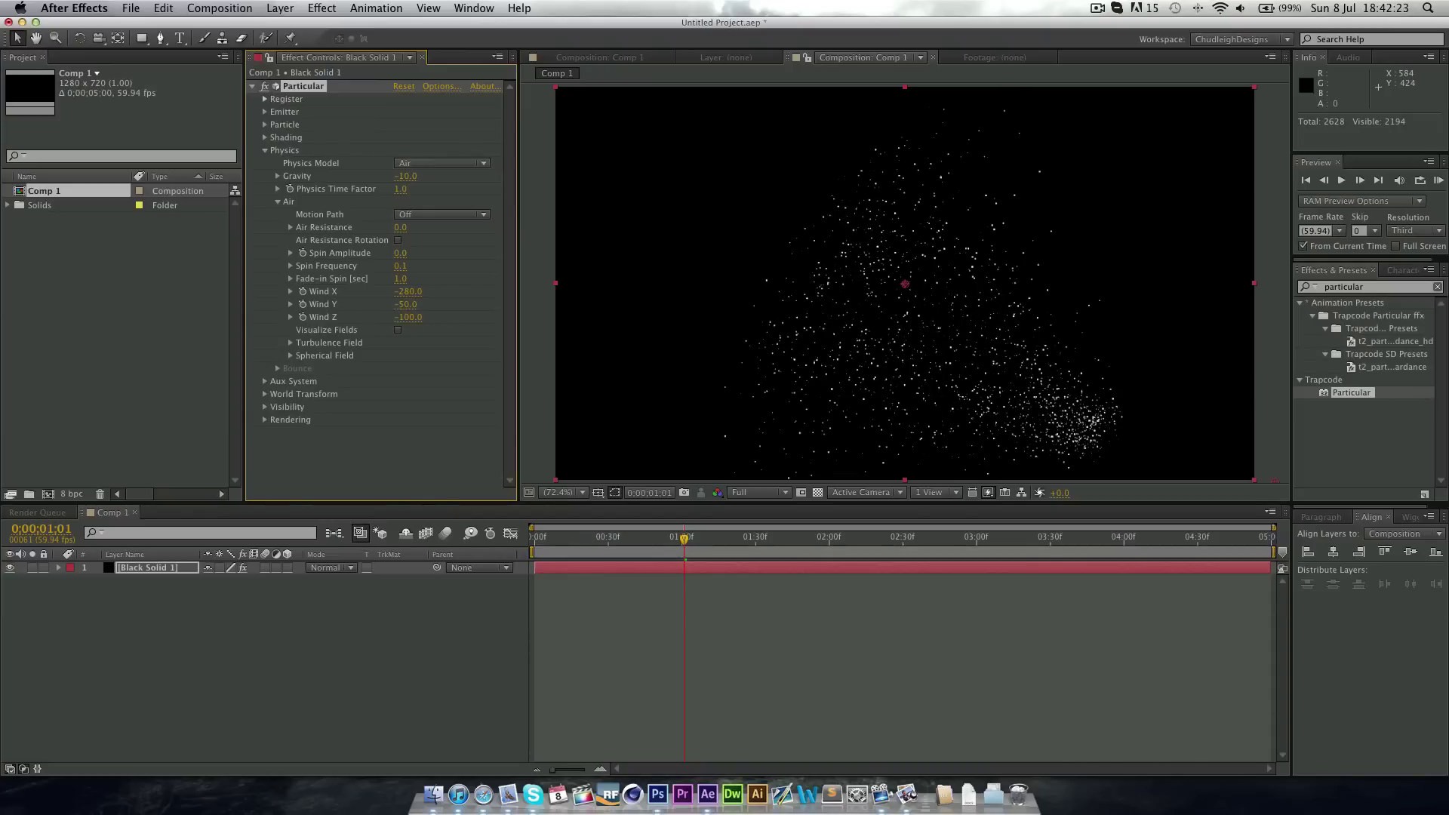
mouse_move(684, 538)
left_mouse_down()
mouse_move(776, 537)
mouse_move(684, 536)
left_mouse_up()
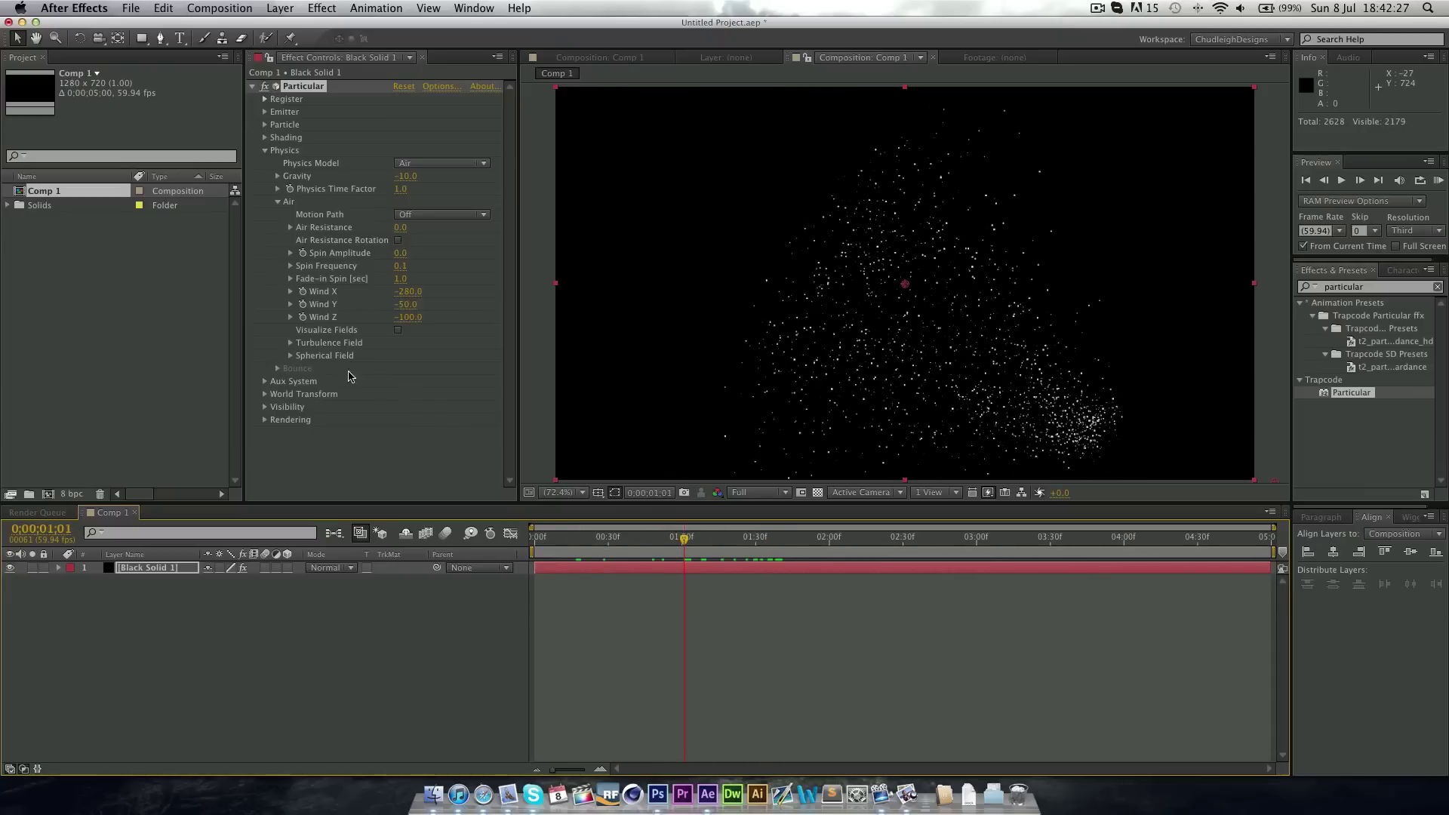
Set the Turbulence Field's Affect Position to 300 and preview the swirling particles.
left_click(290, 345)
left_click_drag(683, 537, 621, 536)
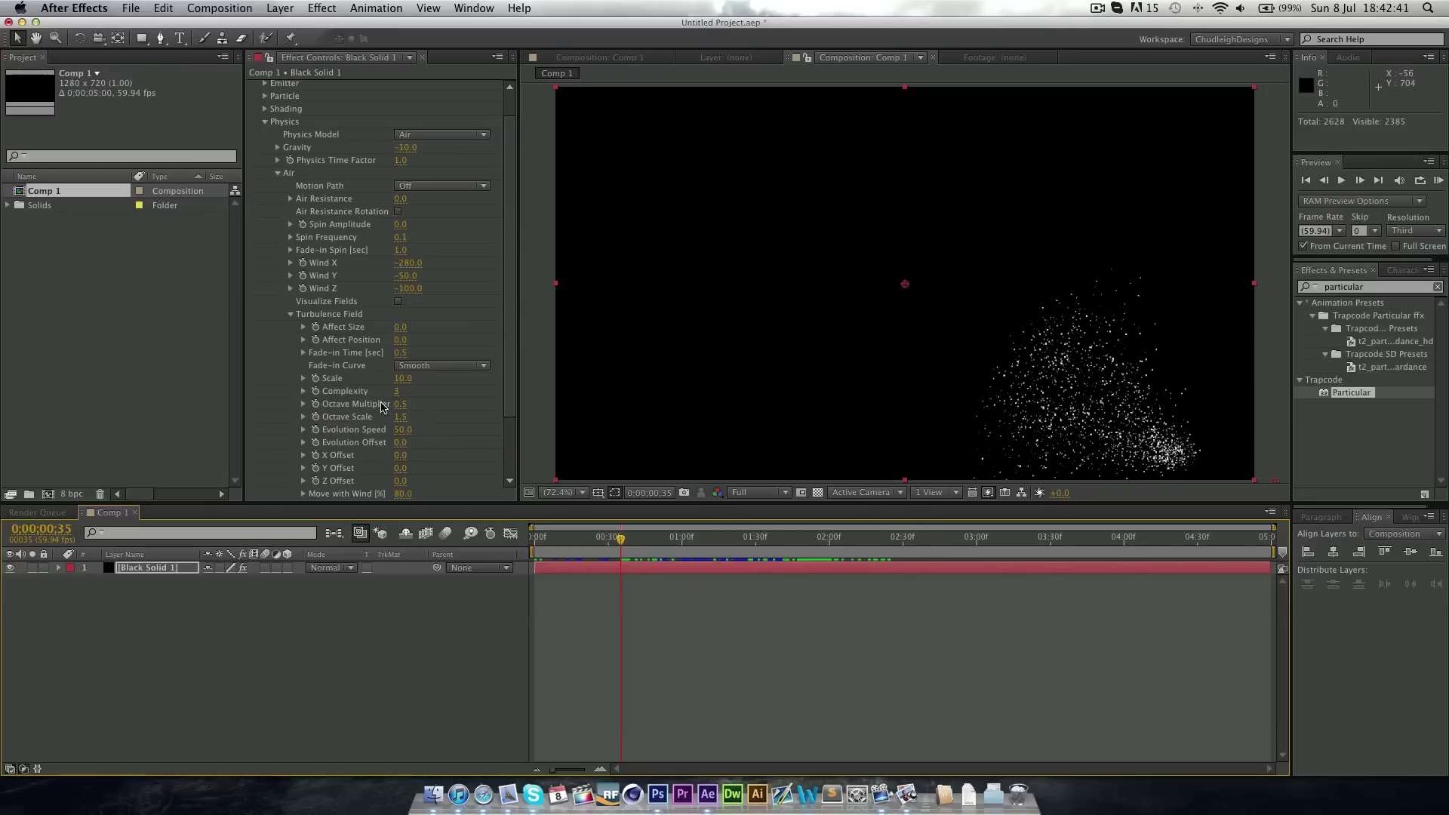
left_click(400, 339)
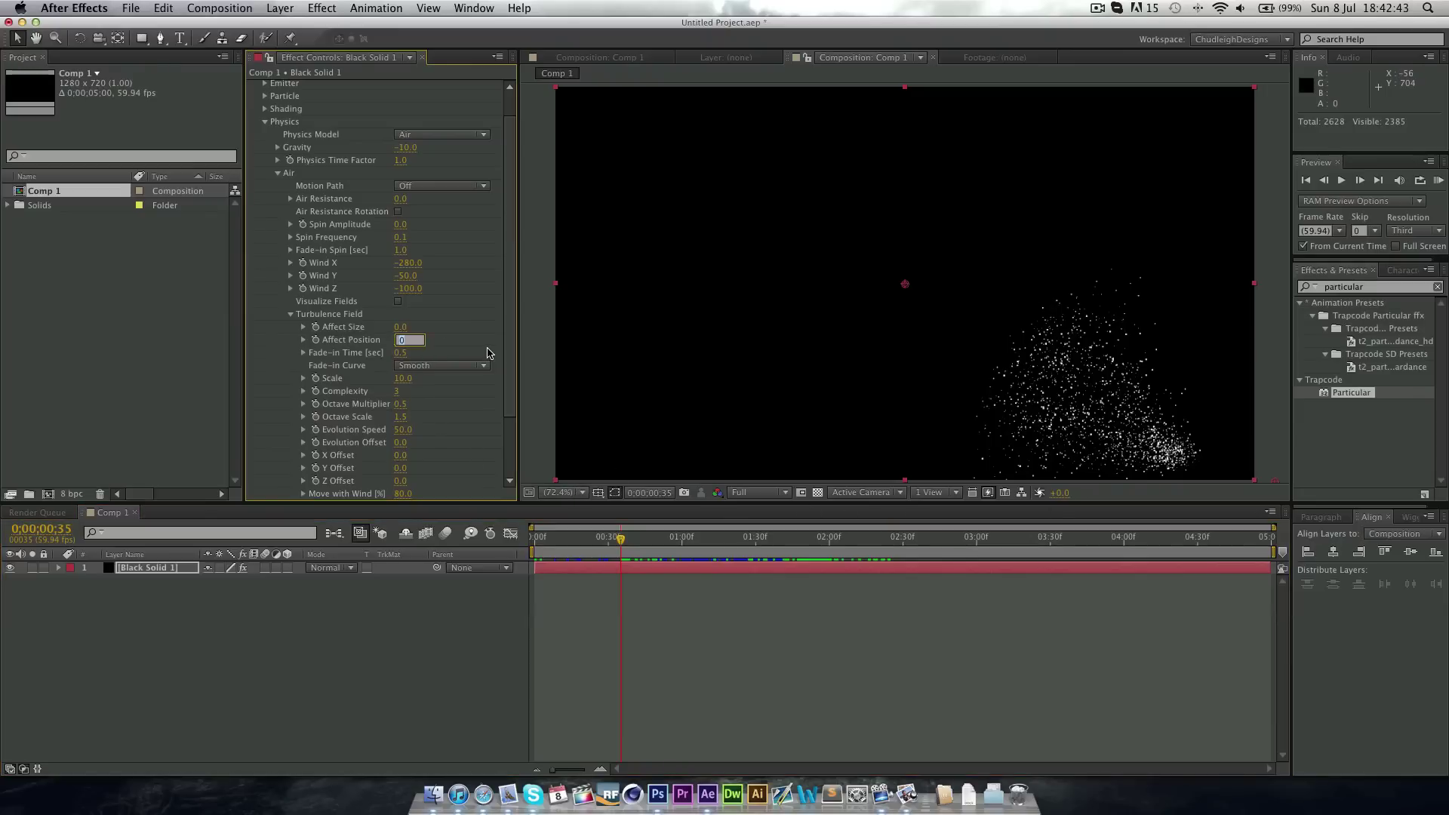
type("300")
key("Return")
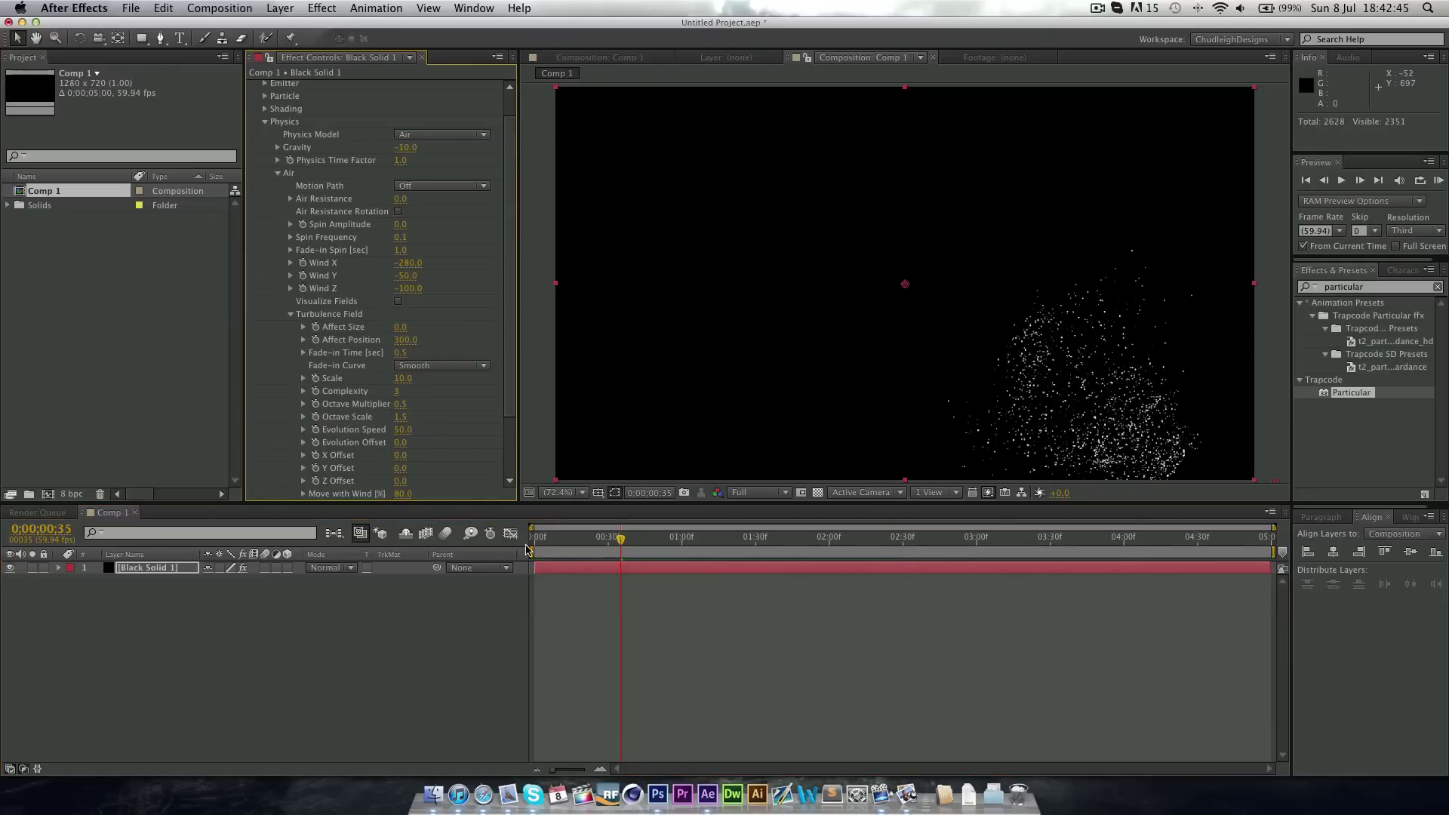
left_click_drag(569, 539, 642, 524)
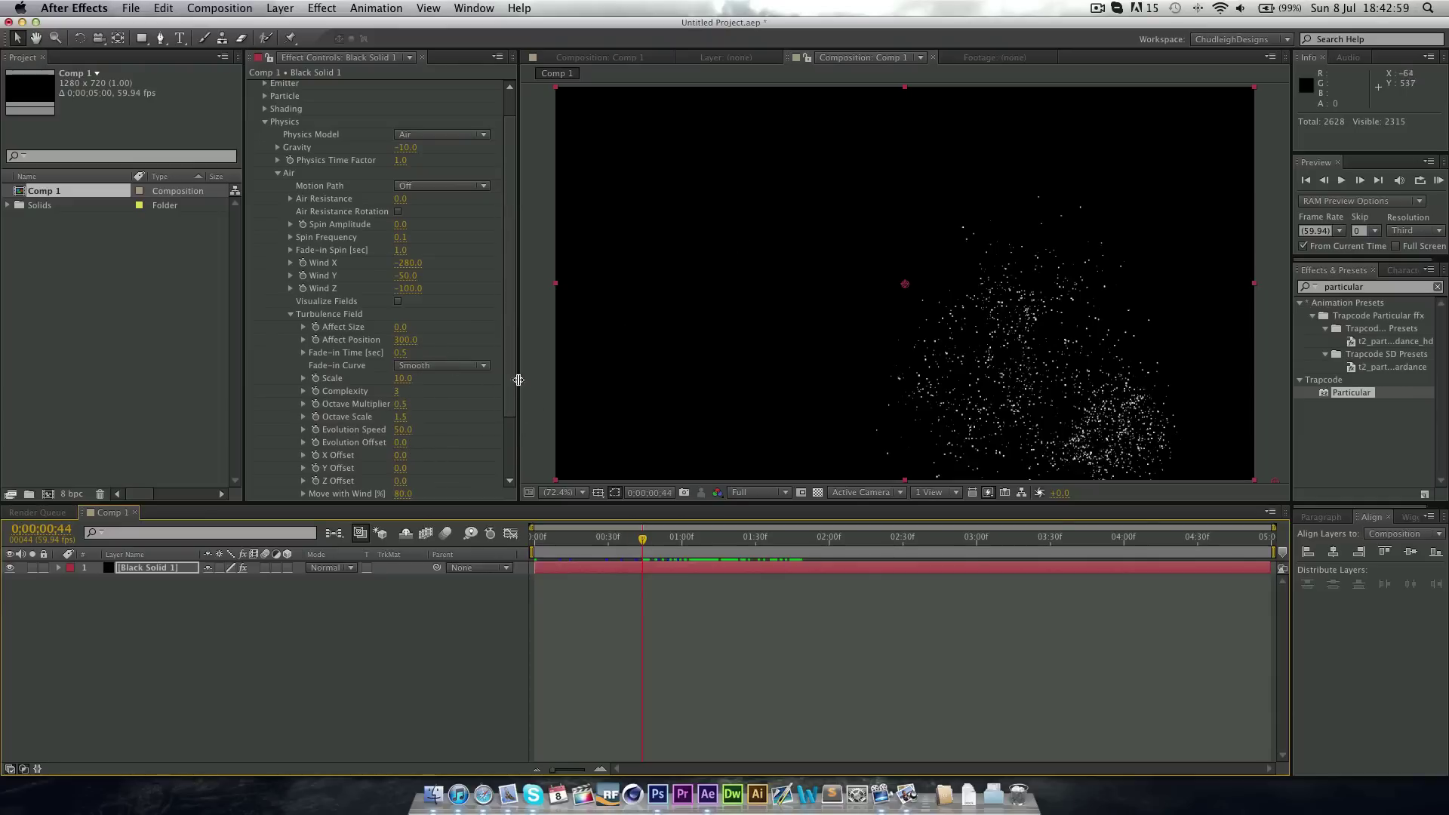
left_click_drag(514, 378, 228, 255)
key("super+Tab")
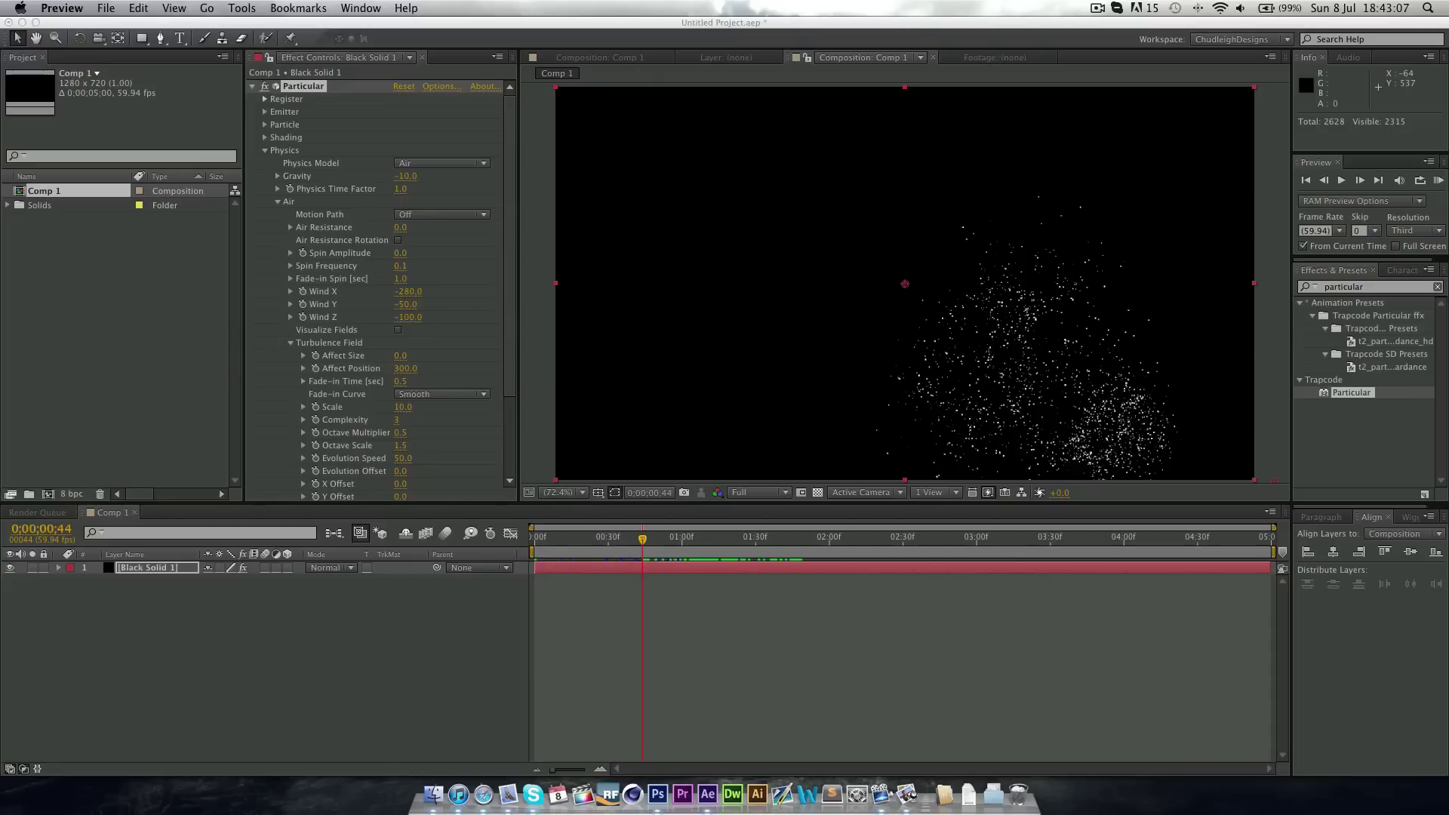
Apply the fade-out preset to the particles' Opacity over Life graph.
left_click(264, 160)
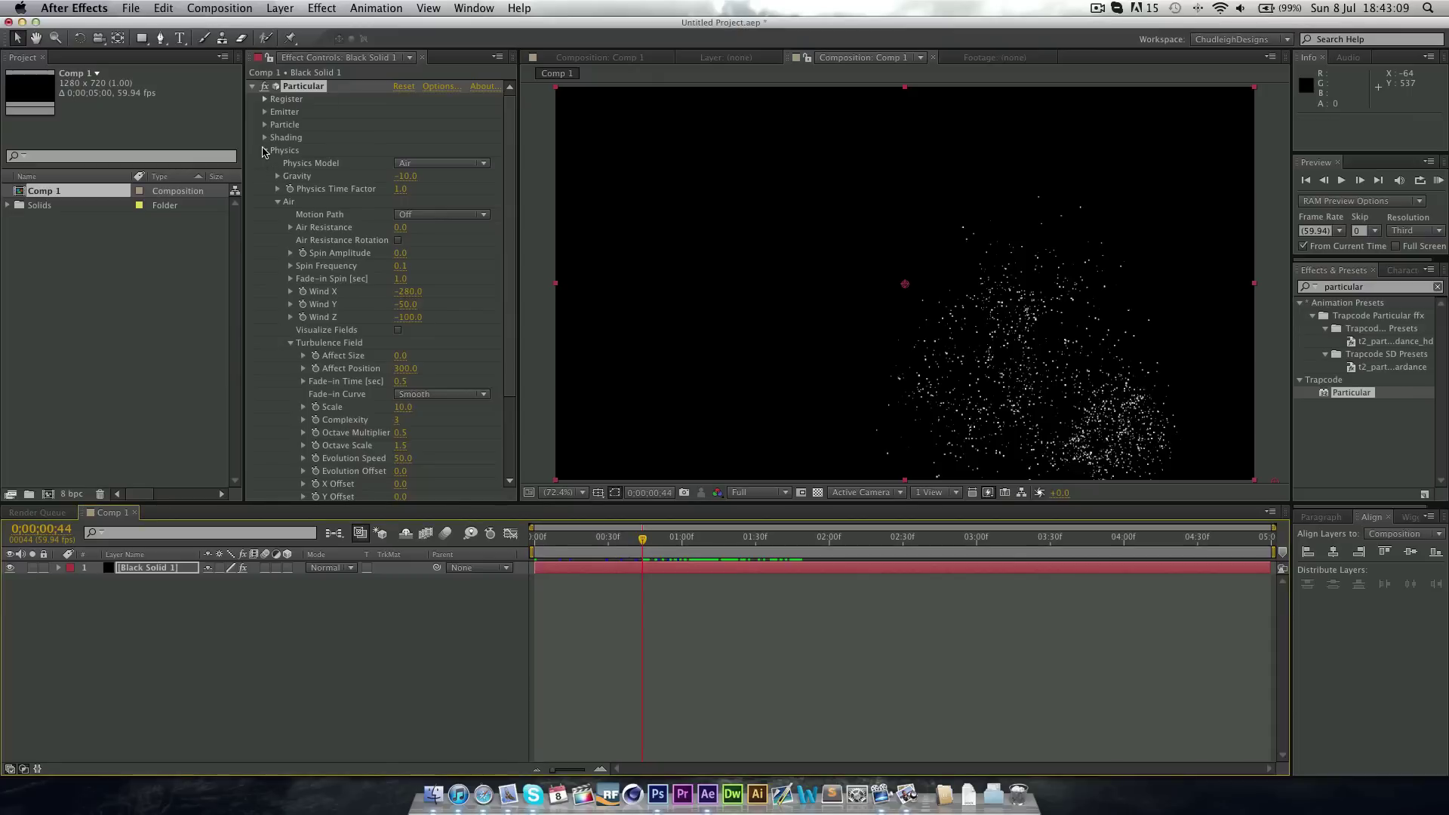
scroll(317, 213, "down", 3)
left_click(266, 96)
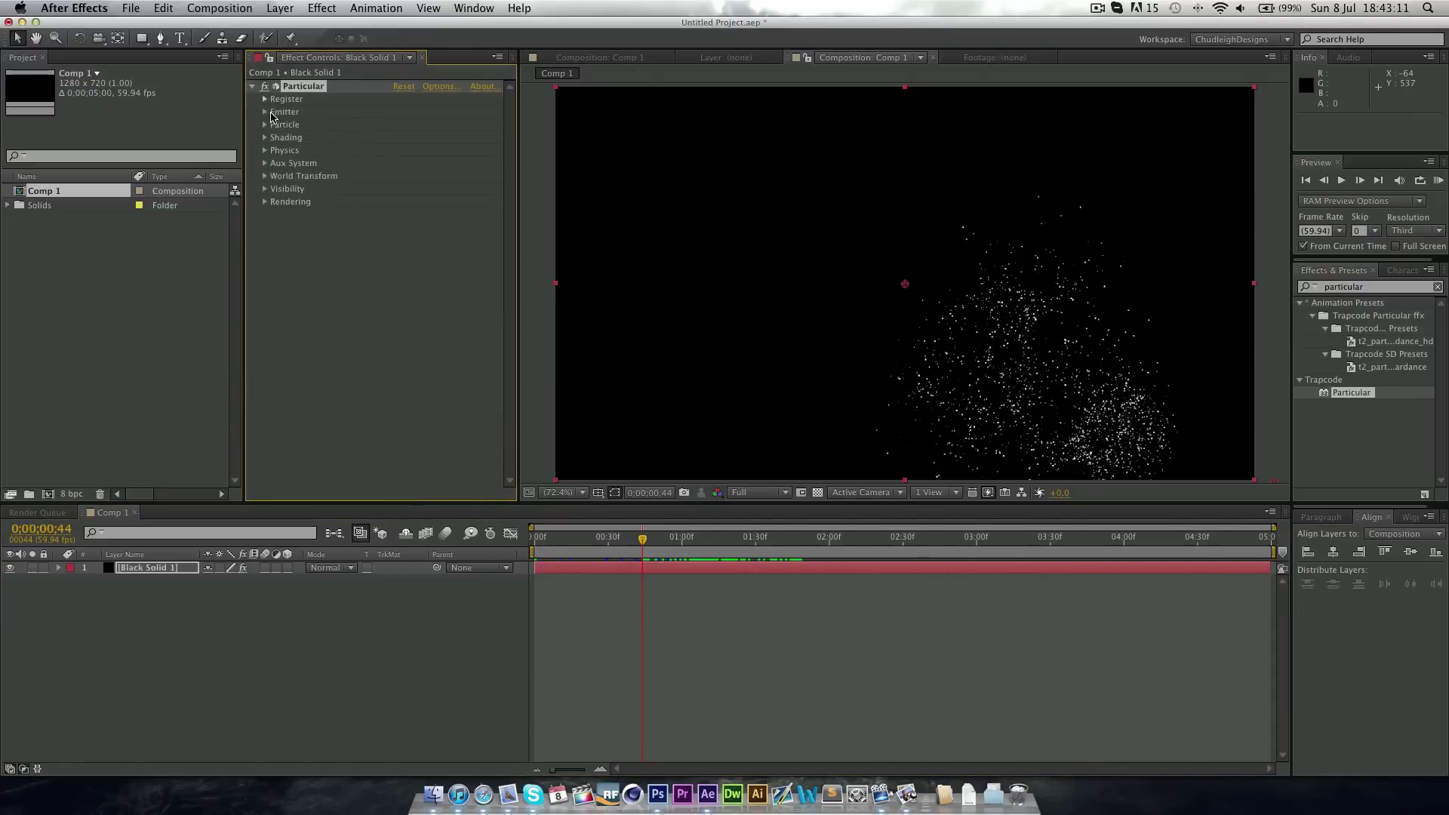
left_click(266, 125)
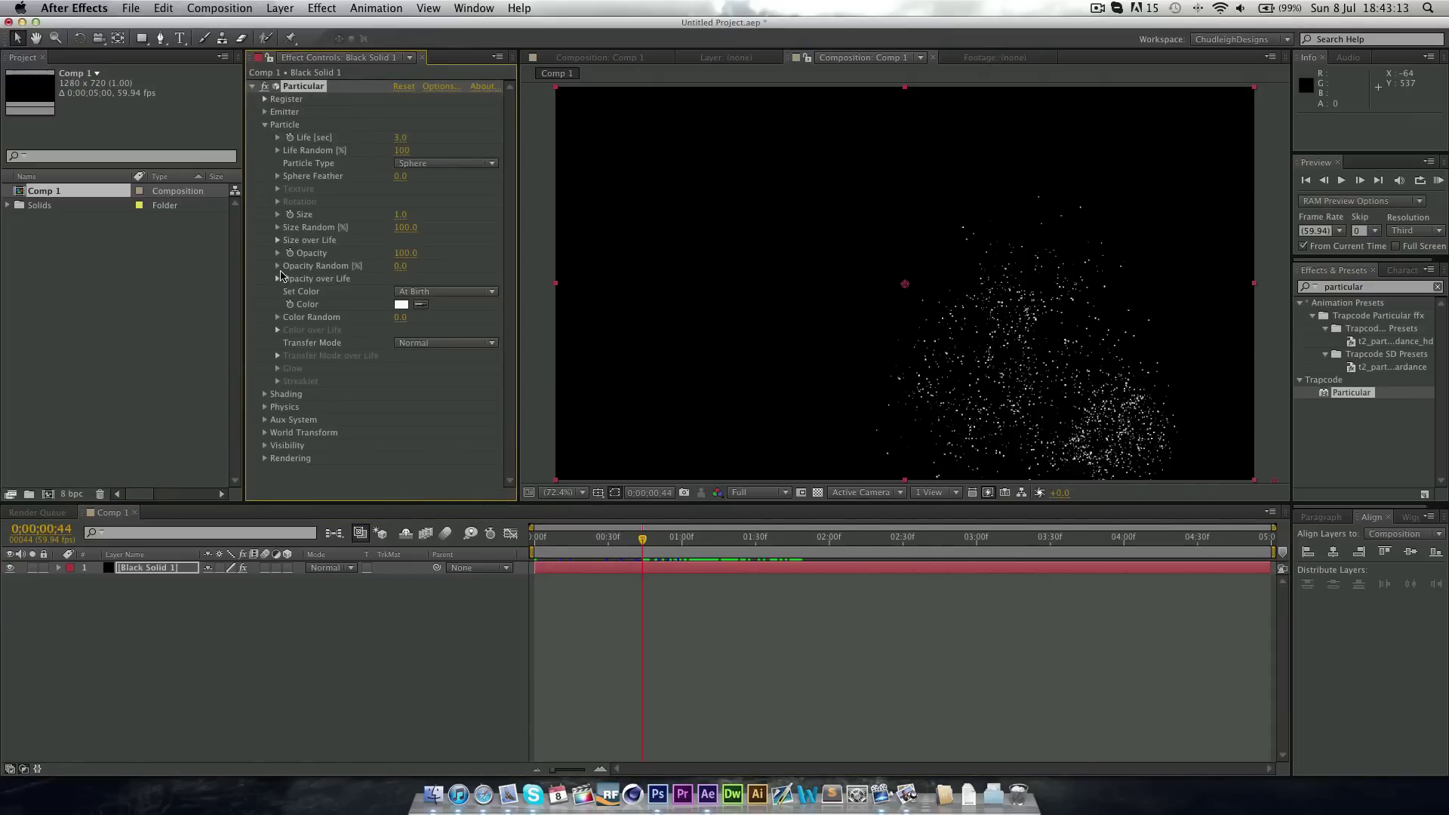
left_click(278, 279)
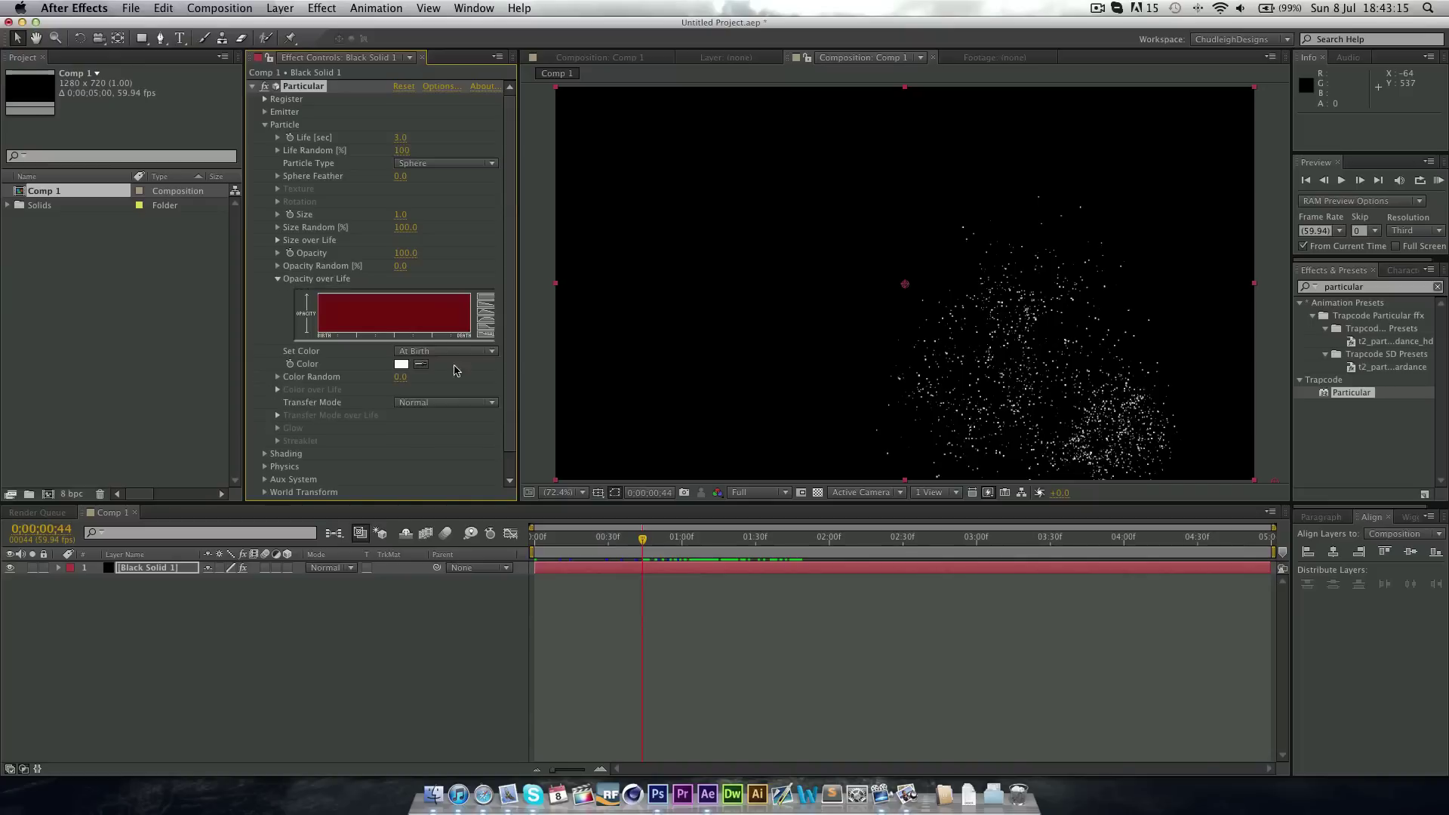
left_click(483, 335)
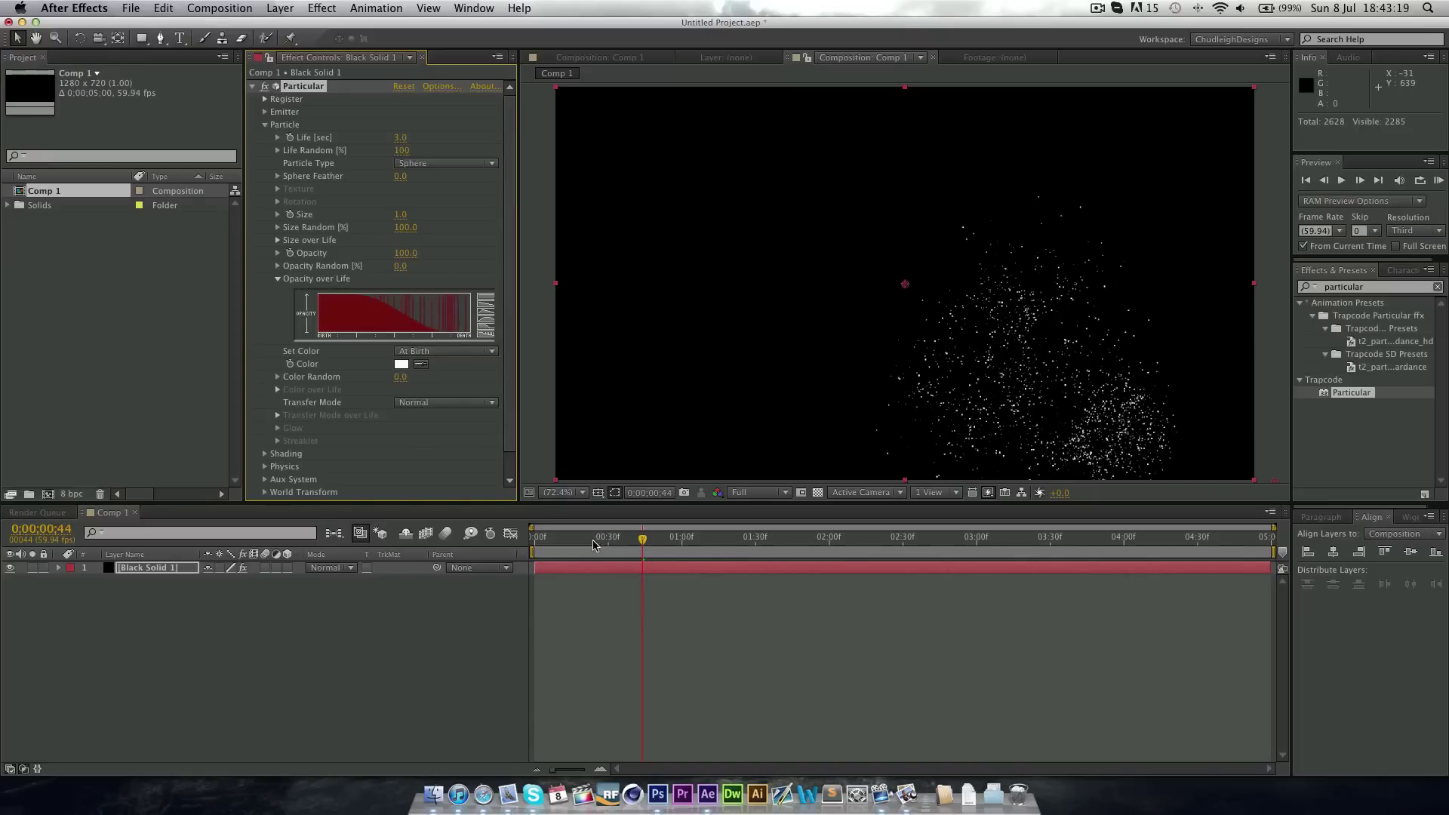
left_click_drag(677, 539, 949, 542)
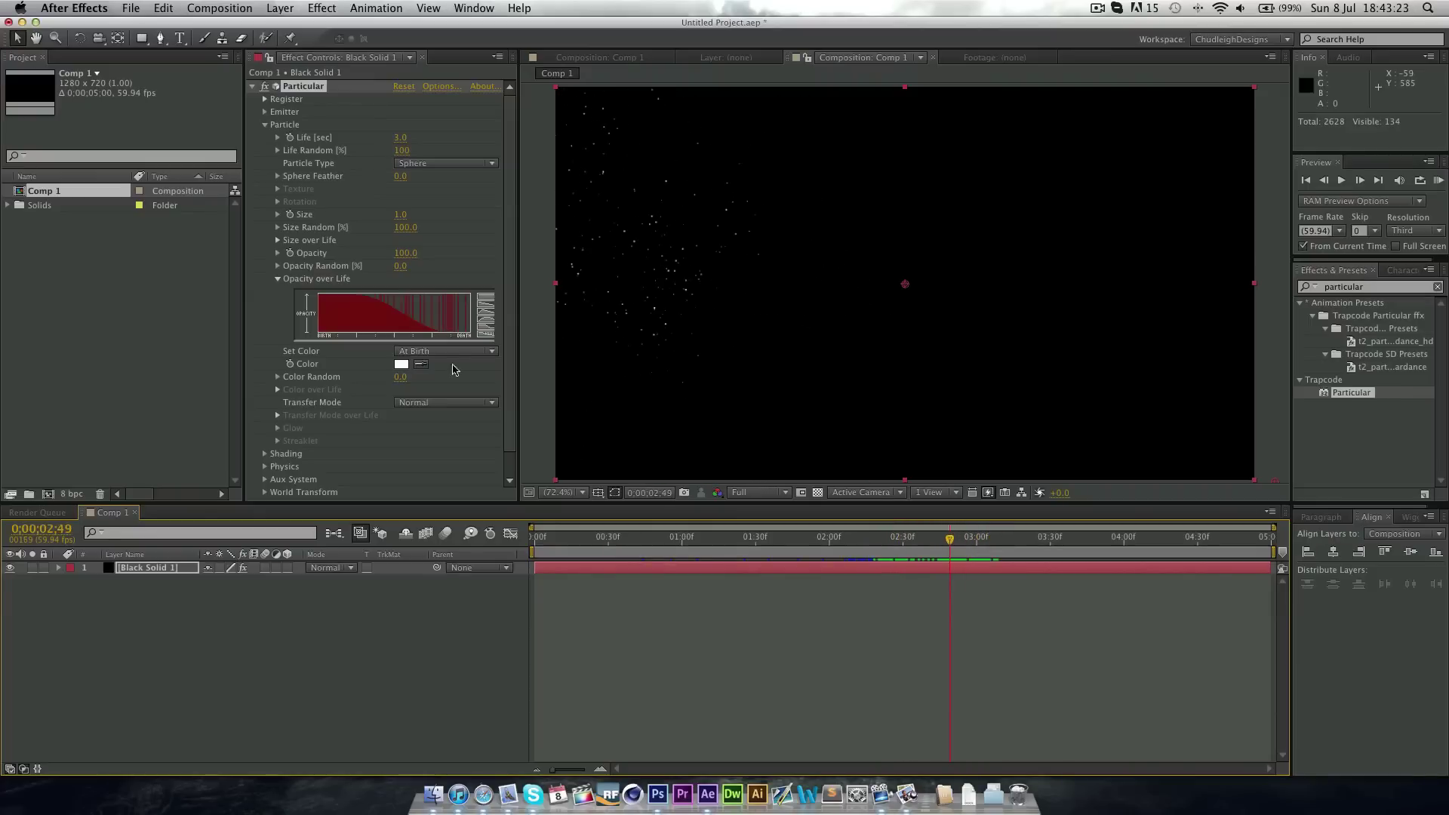
Reshape the tail end of the Opacity over Life curve and preview the fade.
left_click(415, 312)
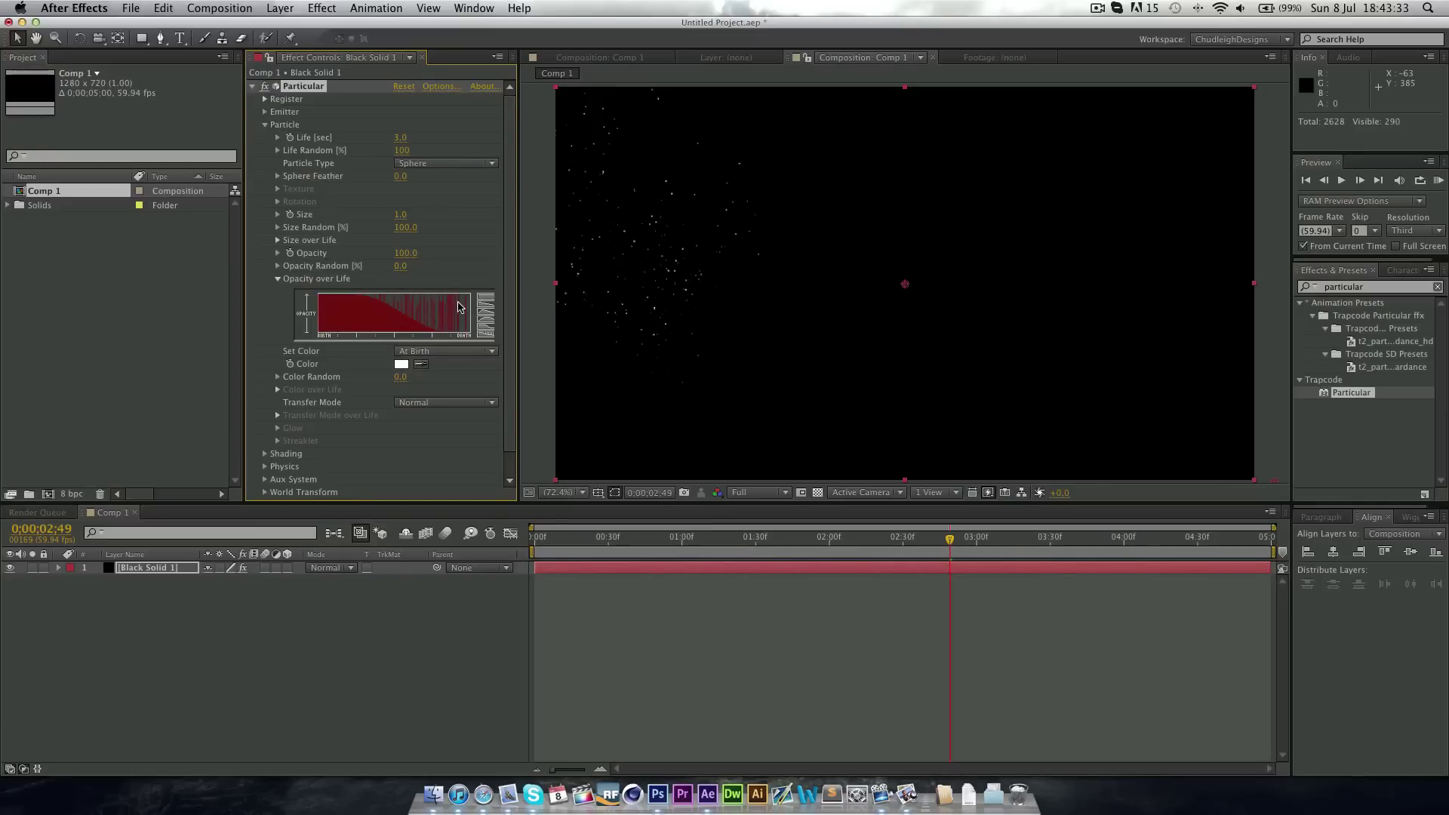
left_click_drag(458, 301, 445, 304)
left_click_drag(604, 537, 744, 537)
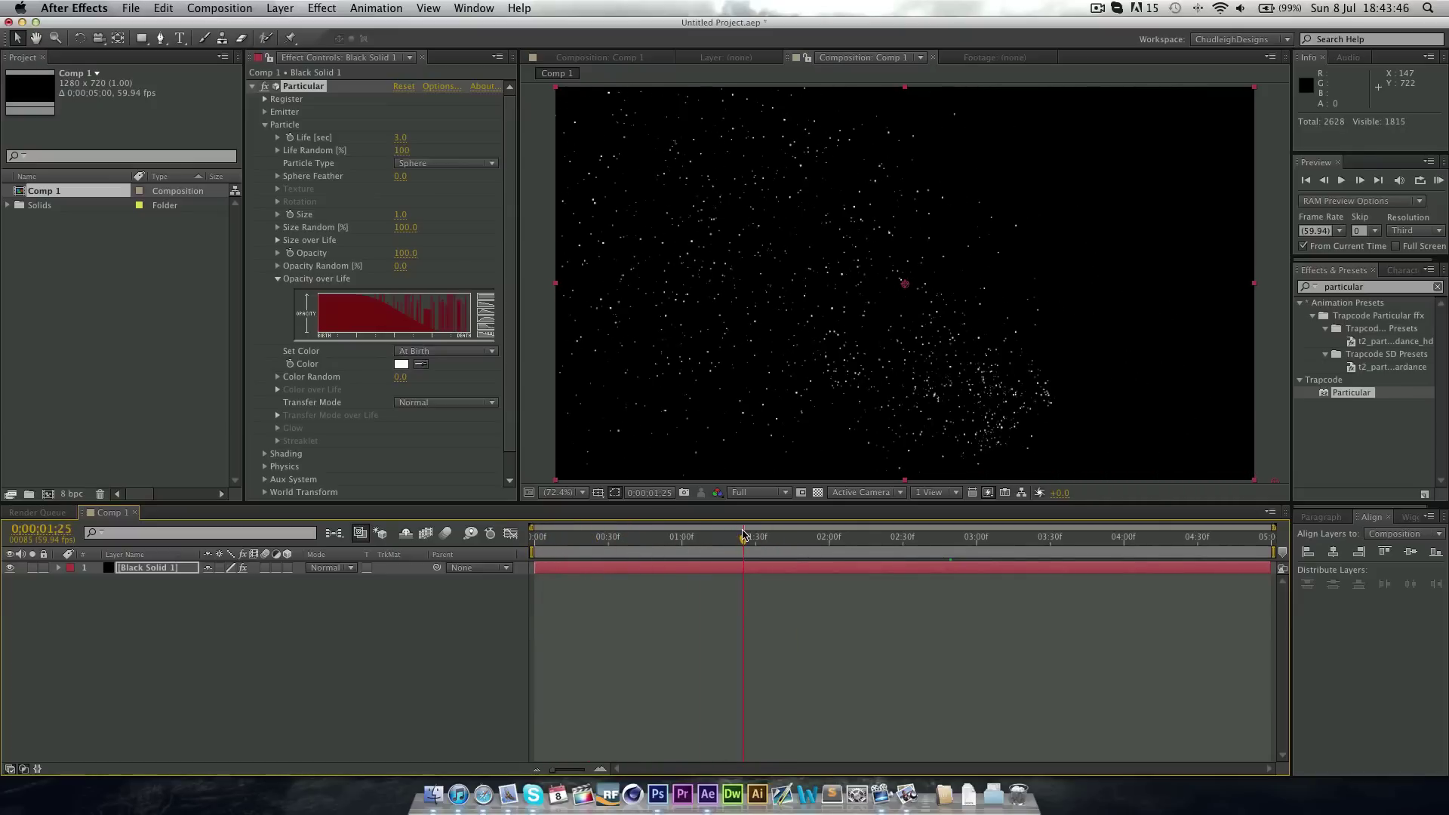
left_click(265, 126)
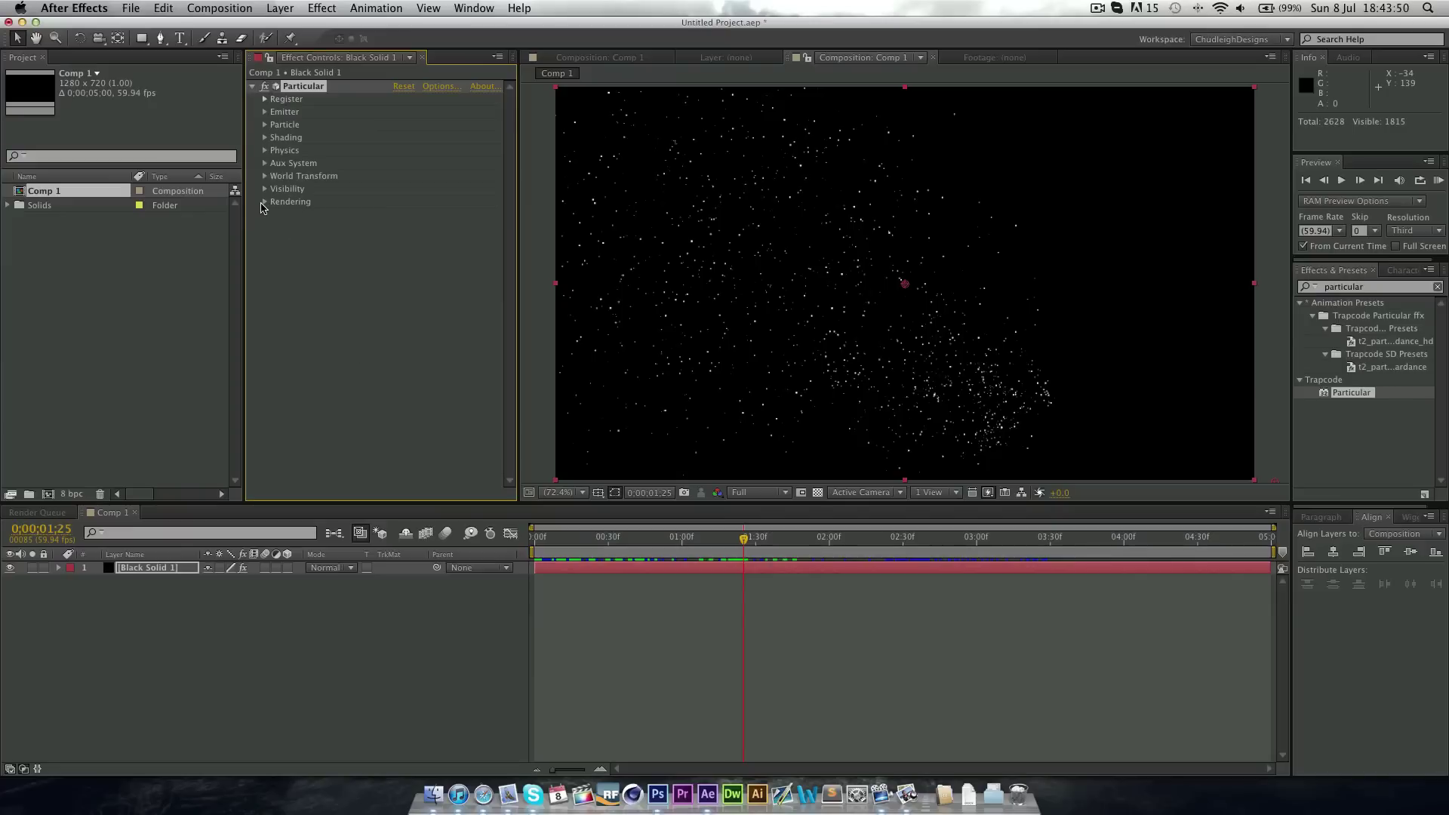
Turn on Motion Blur in Particular's Rendering settings and scrub to preview the streaking sparks.
left_click(264, 202)
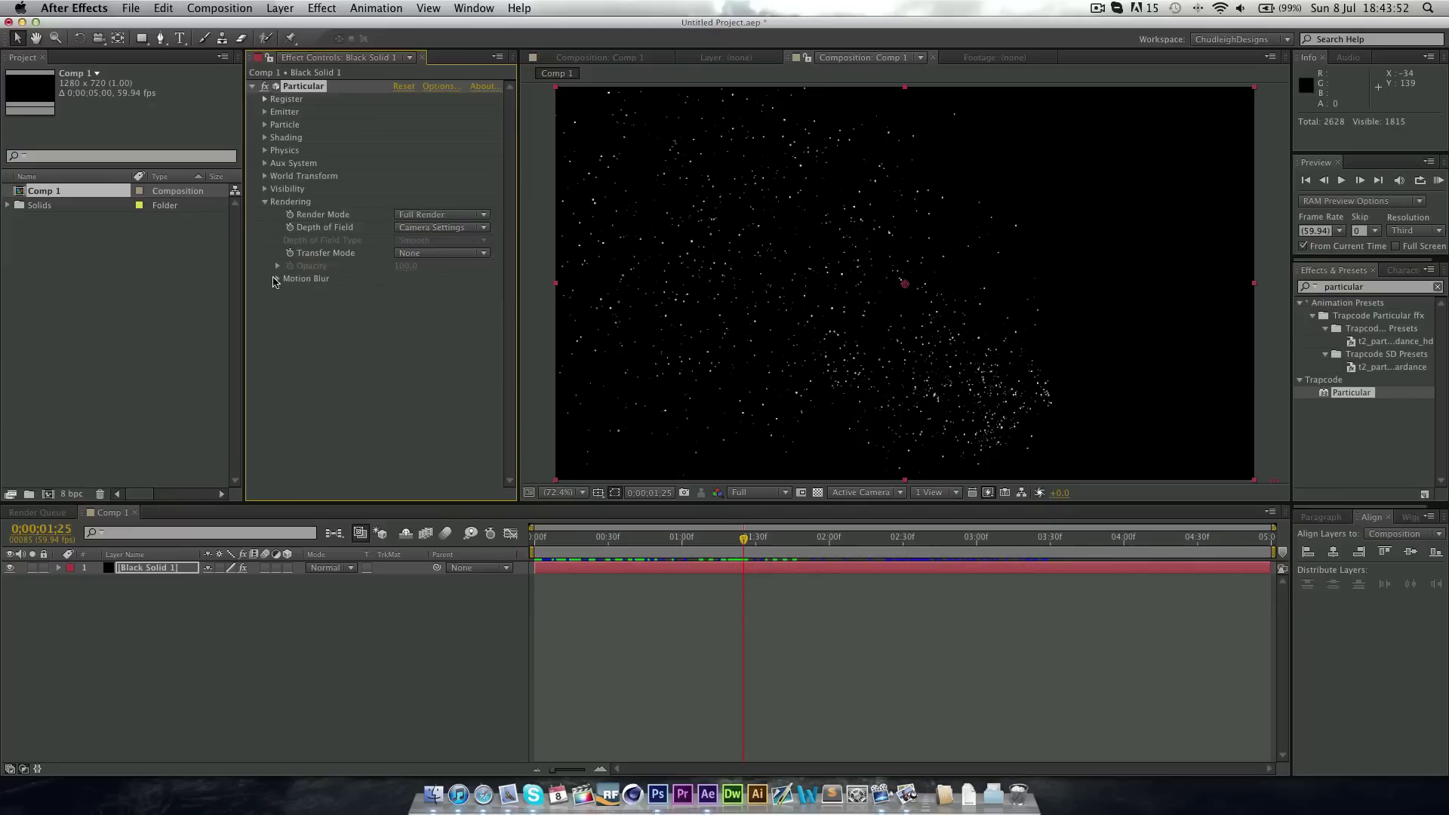
left_click(277, 280)
left_click(438, 292)
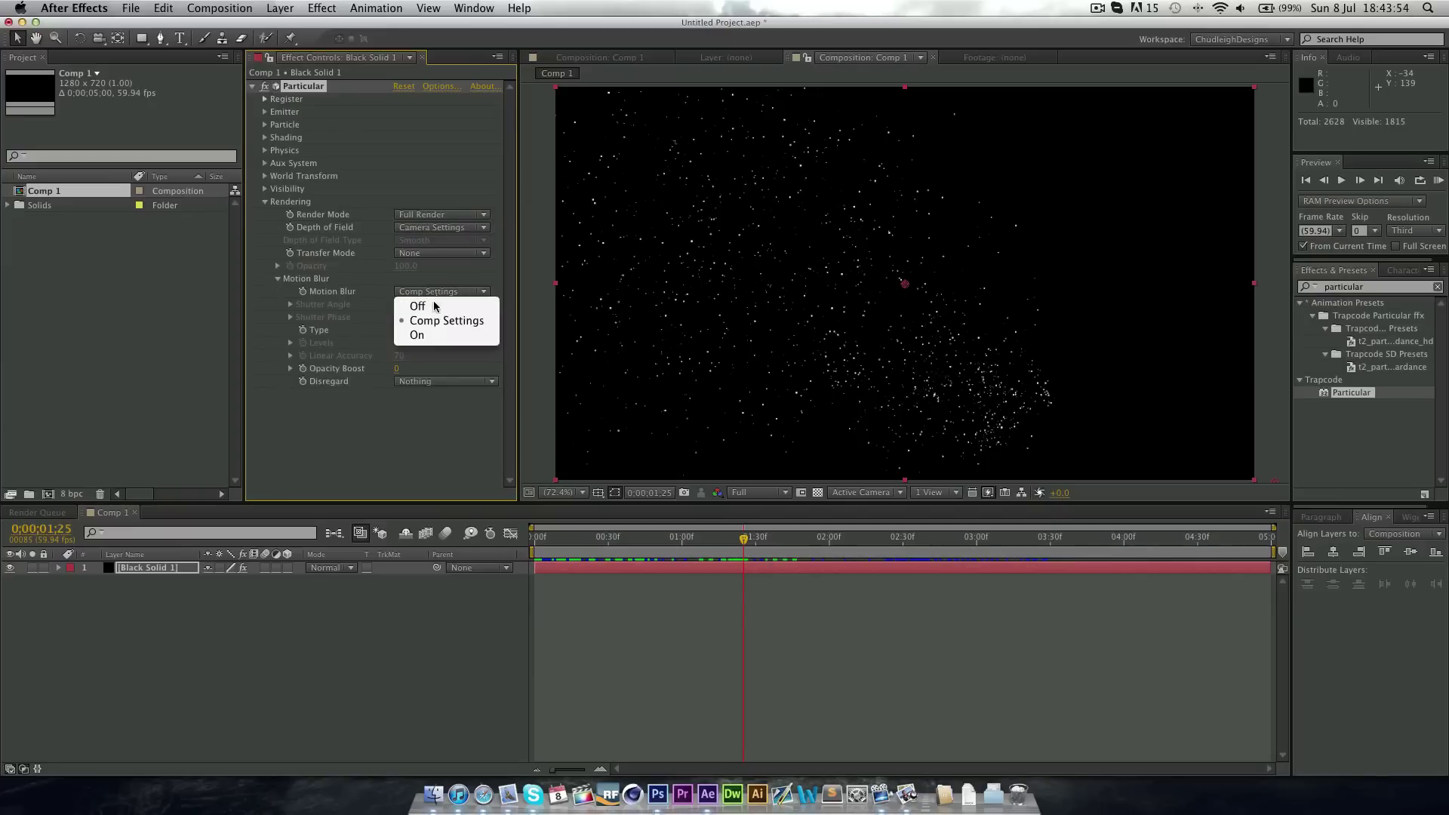
left_click(424, 336)
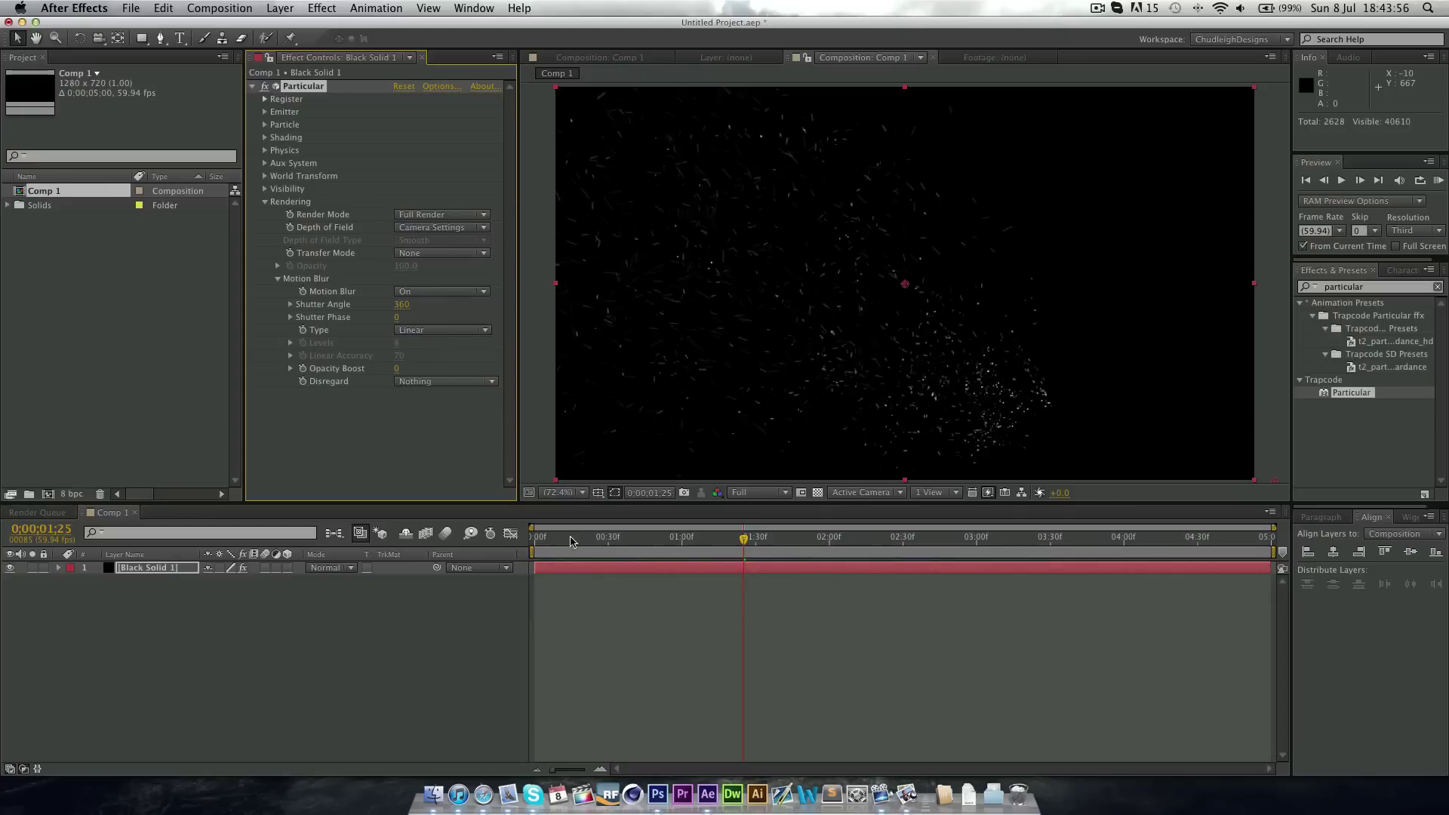
left_click_drag(572, 541, 745, 540)
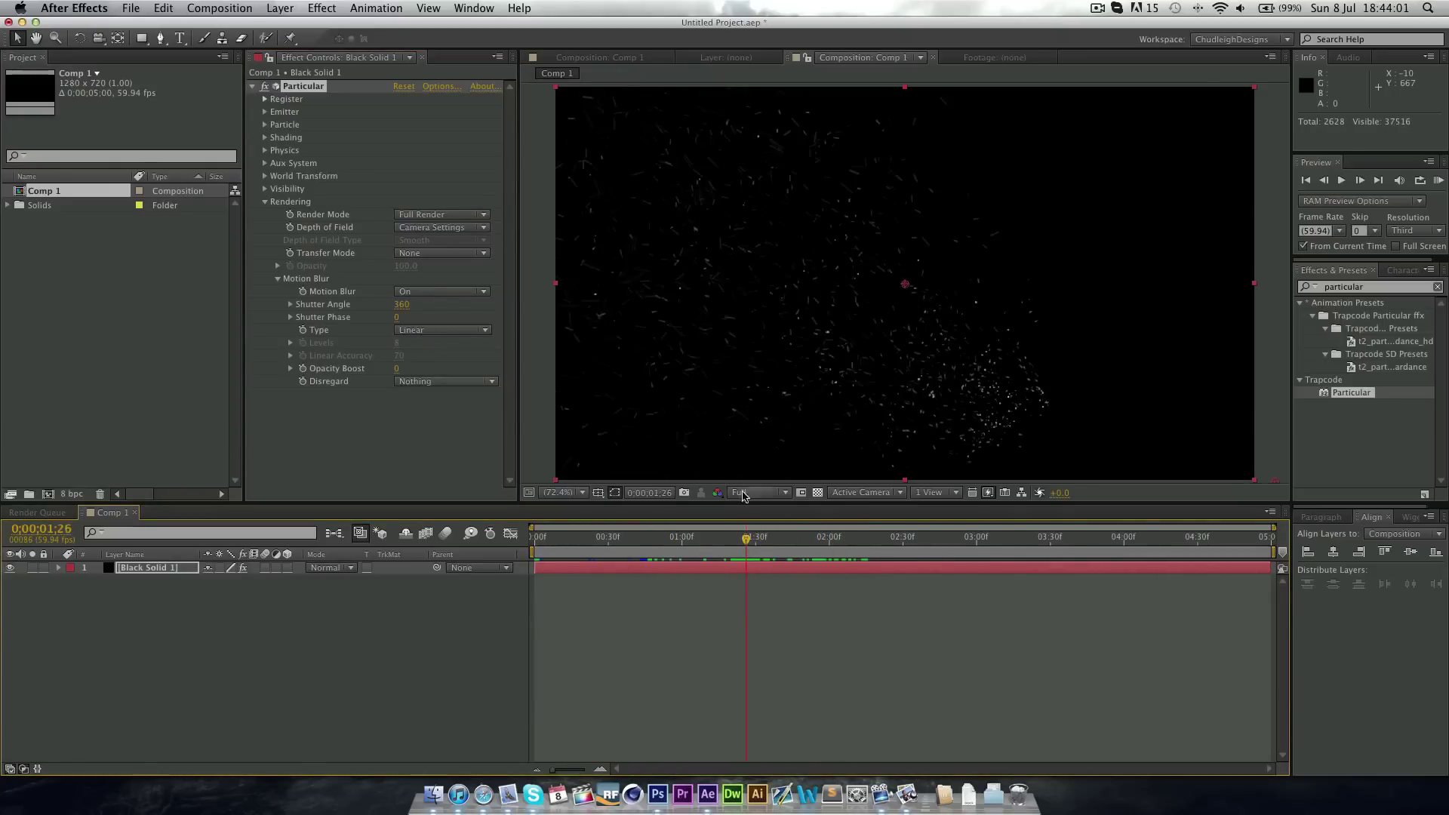
Set the motion blur Shutter Angle to 120 and preview the blur.
left_click(401, 305)
type("100")
key("Return")
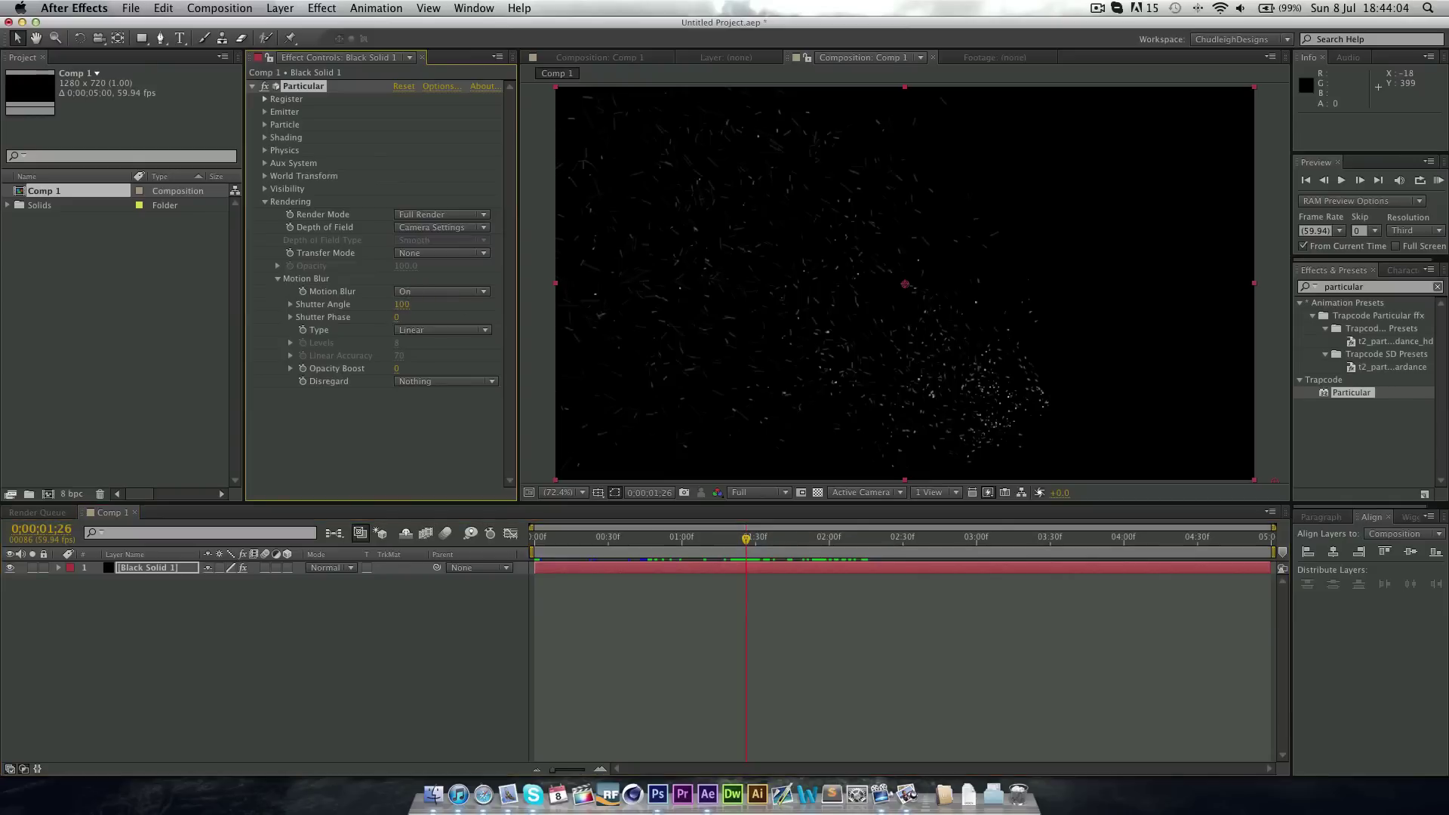
left_click(400, 304)
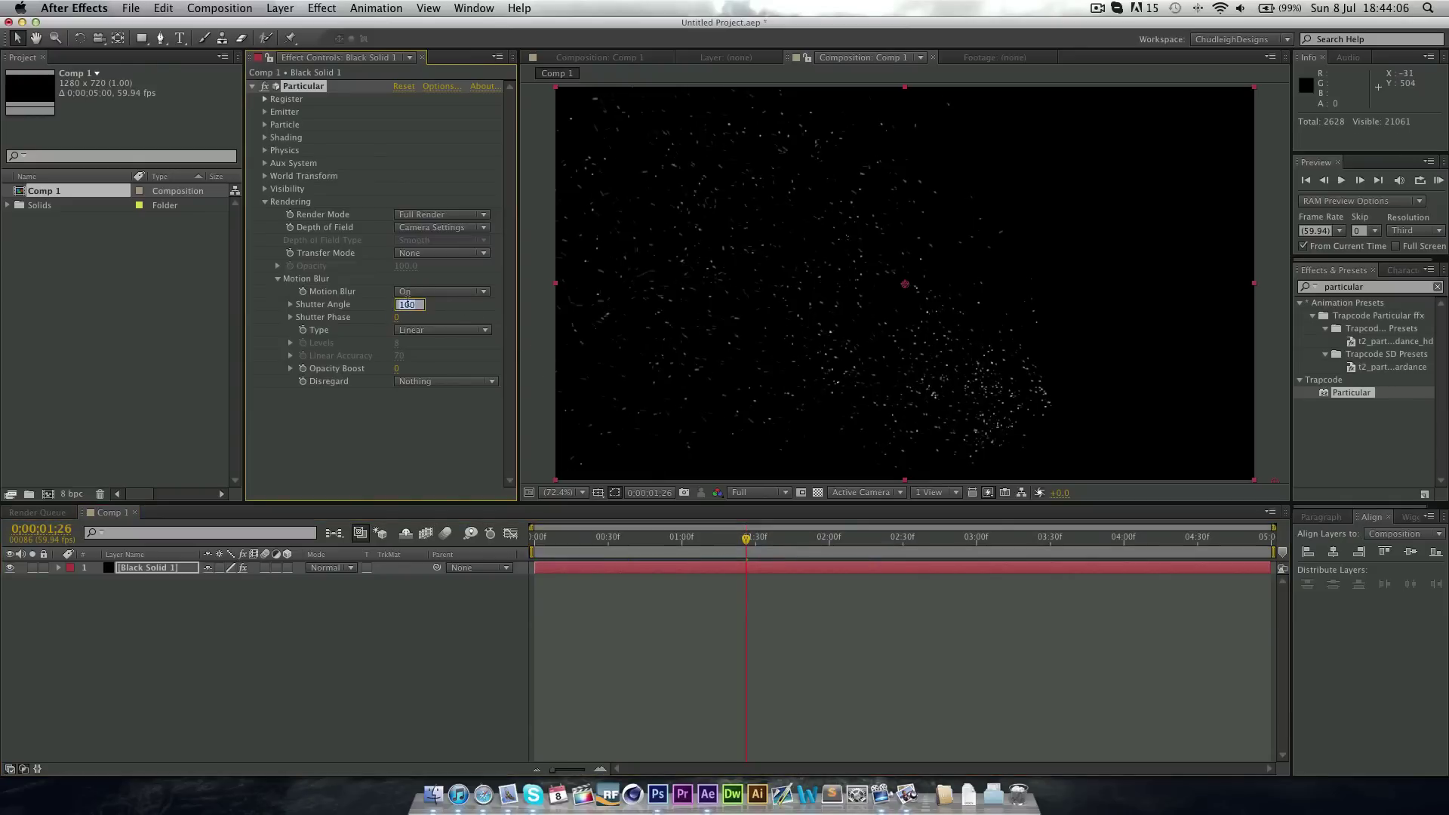
type("12")
left_click_drag(545, 539, 687, 542)
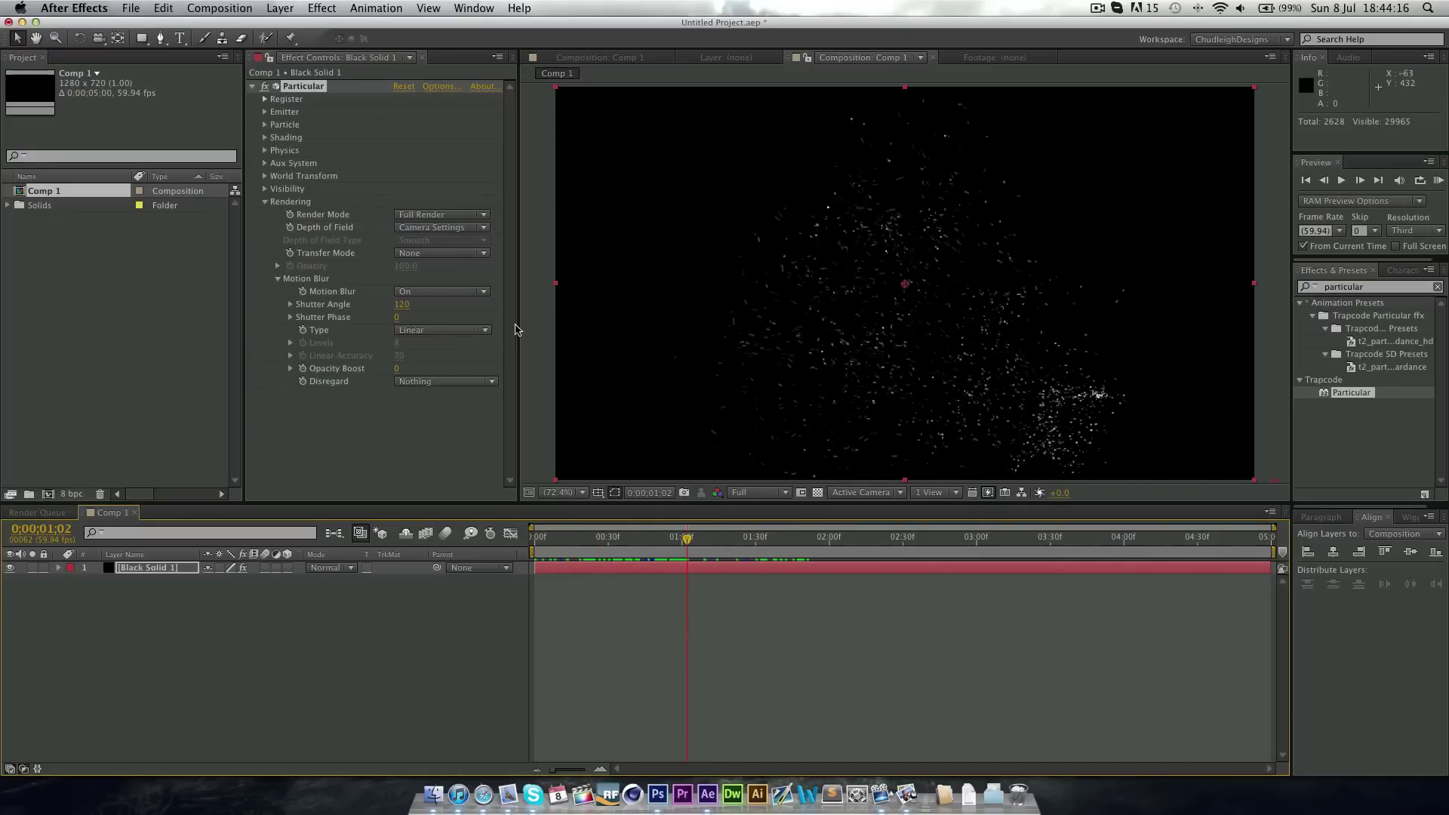
Set Opacity Boost to 10, keep Disregard at Nothing, and collapse Rendering.
left_click(395, 369)
type("1")
key("Return")
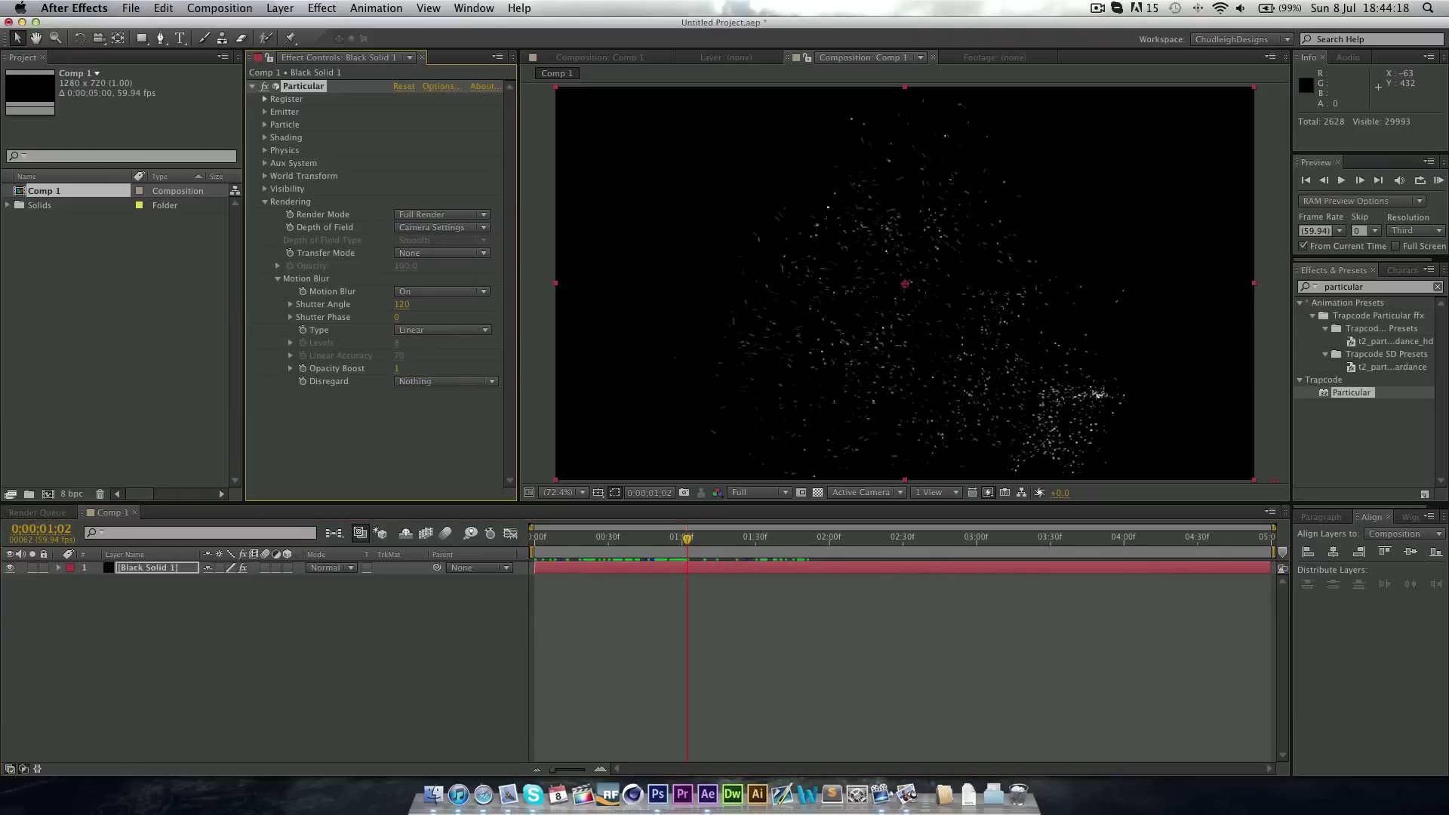
left_click(397, 370)
type("20")
key("Return")
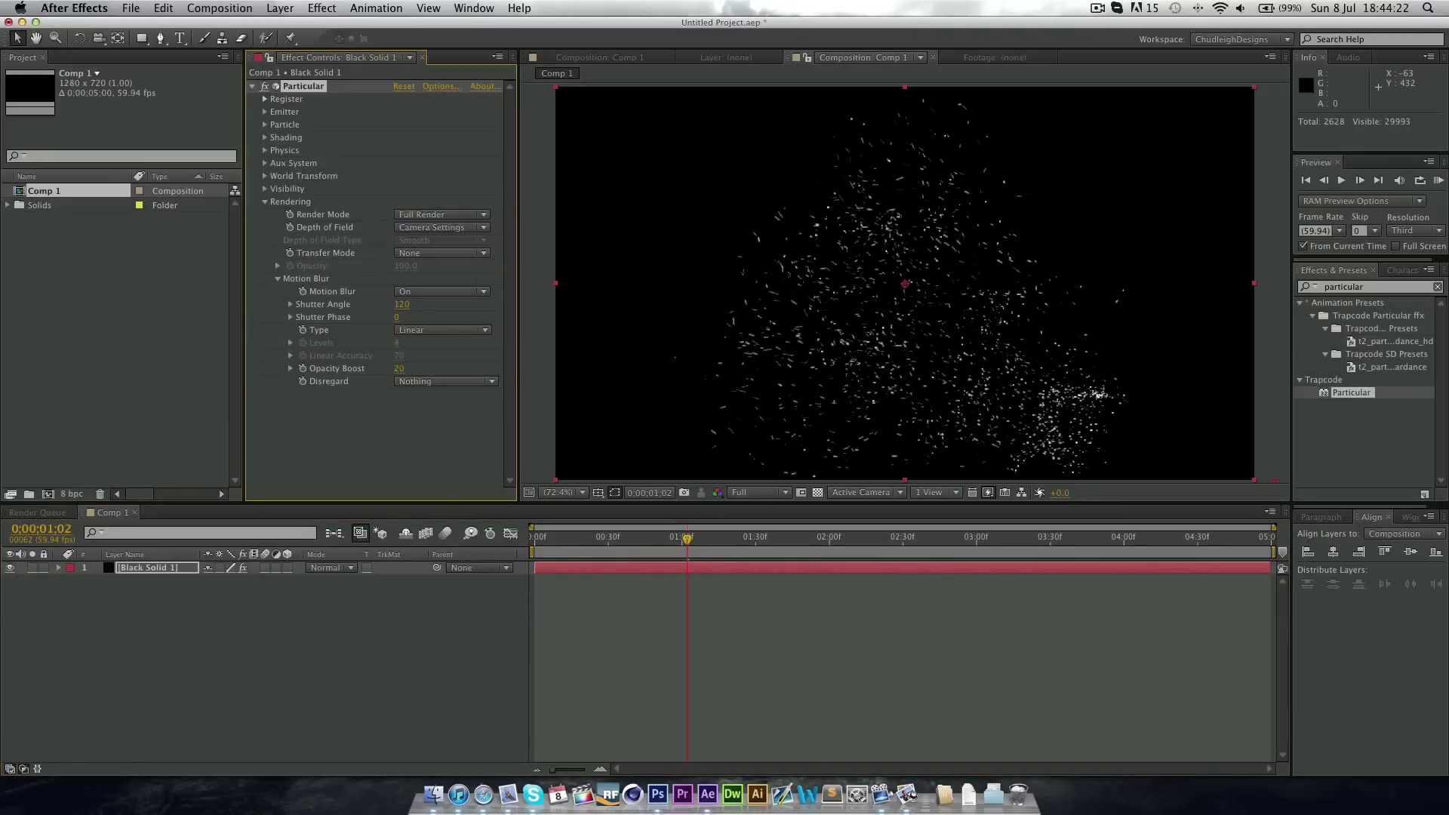
left_click(397, 369)
type("10")
key("Return")
left_click(430, 382)
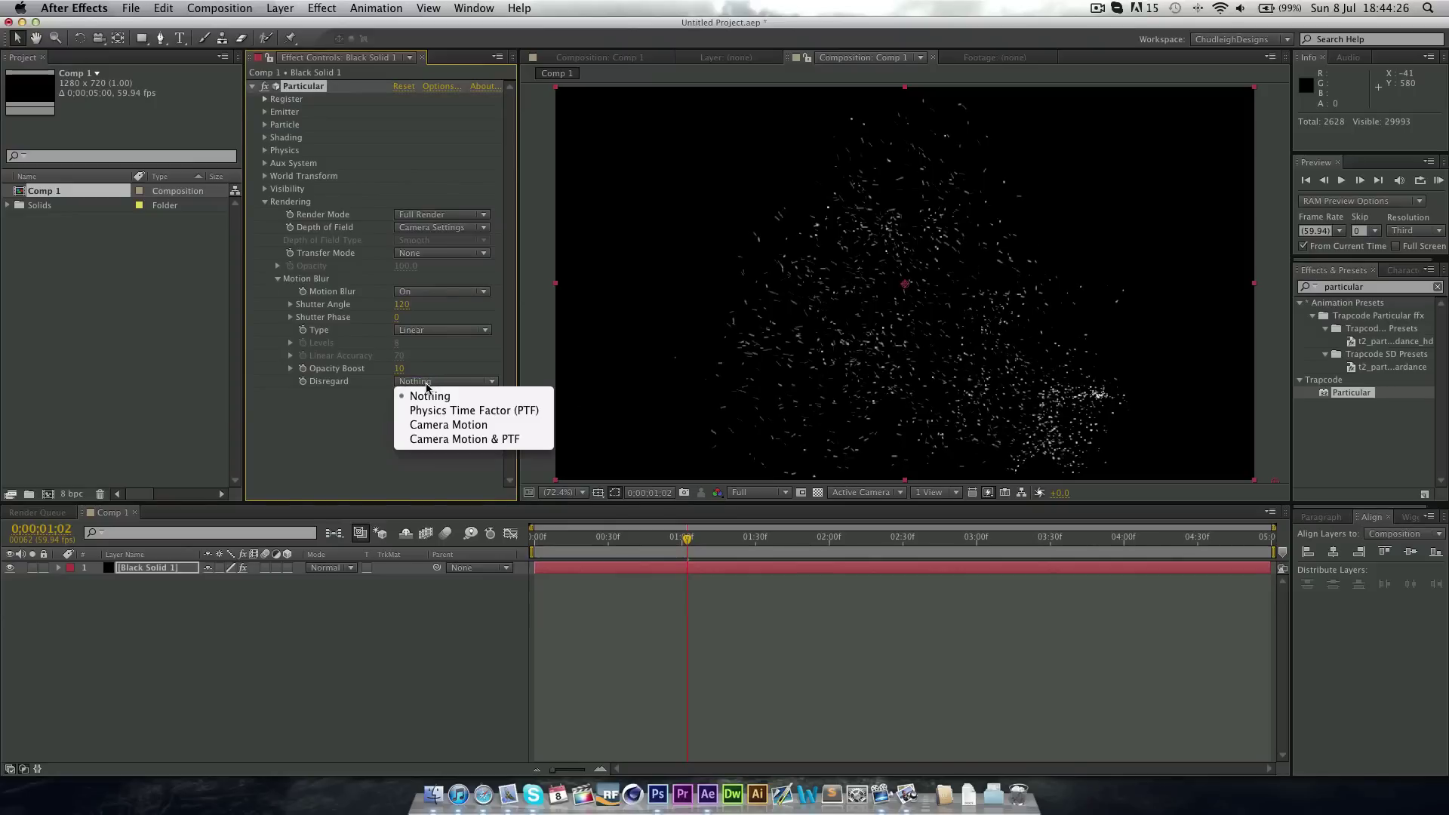
left_click(430, 385)
left_click(265, 202)
Search for 'shine' and apply Trapcode Shine to the particle layer.
left_click(345, 266)
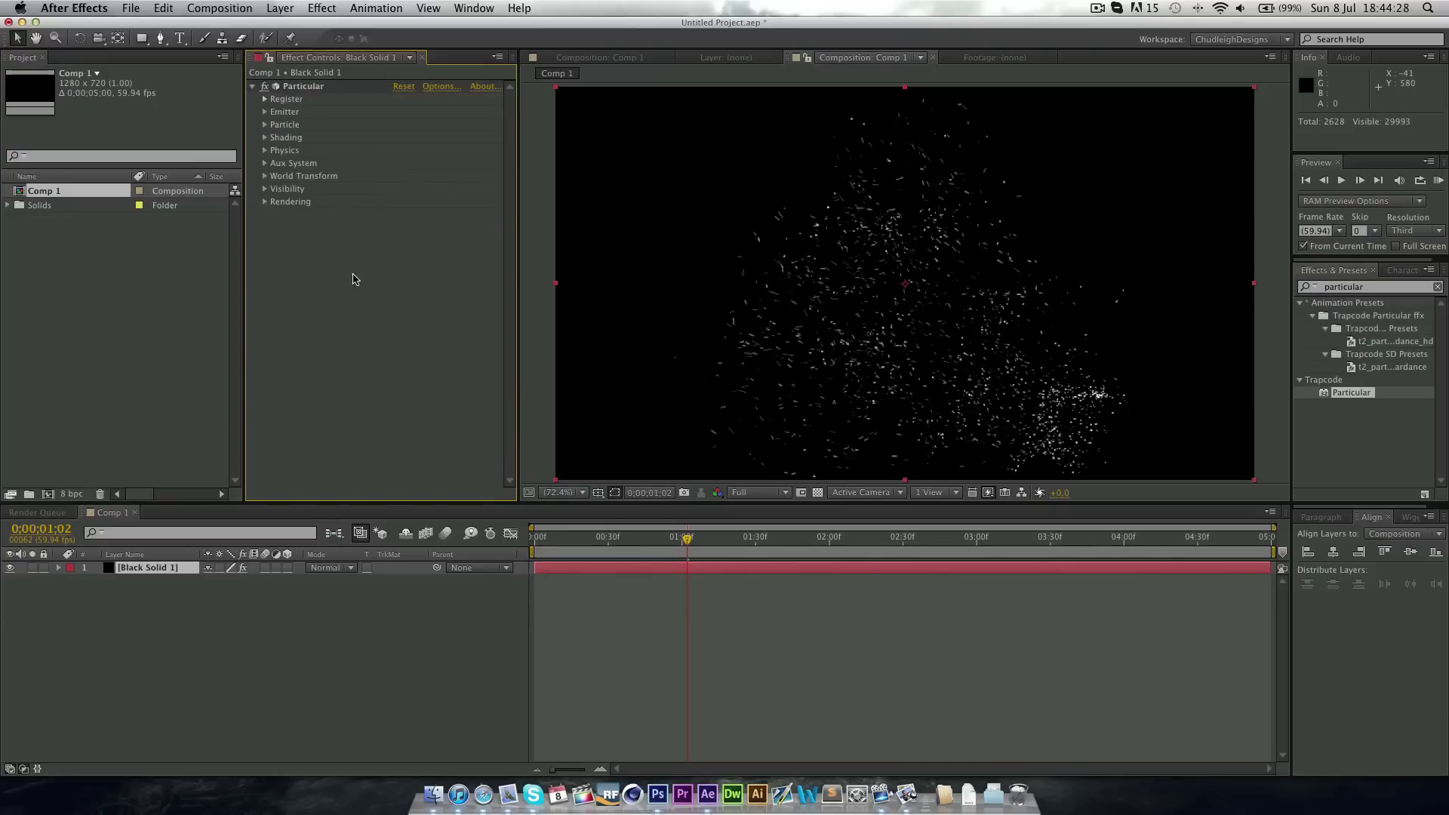
left_click(1379, 286)
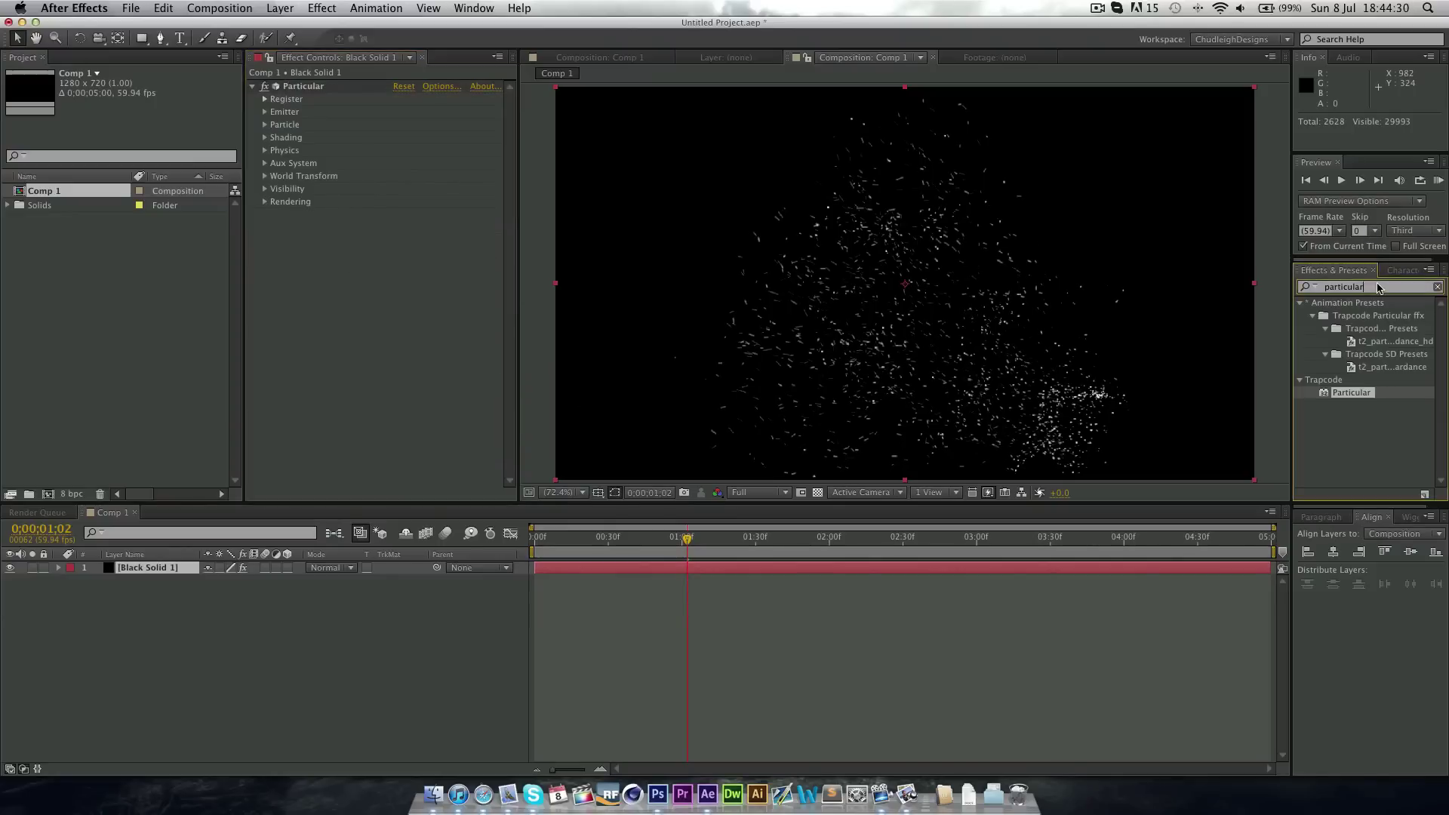
type("shine")
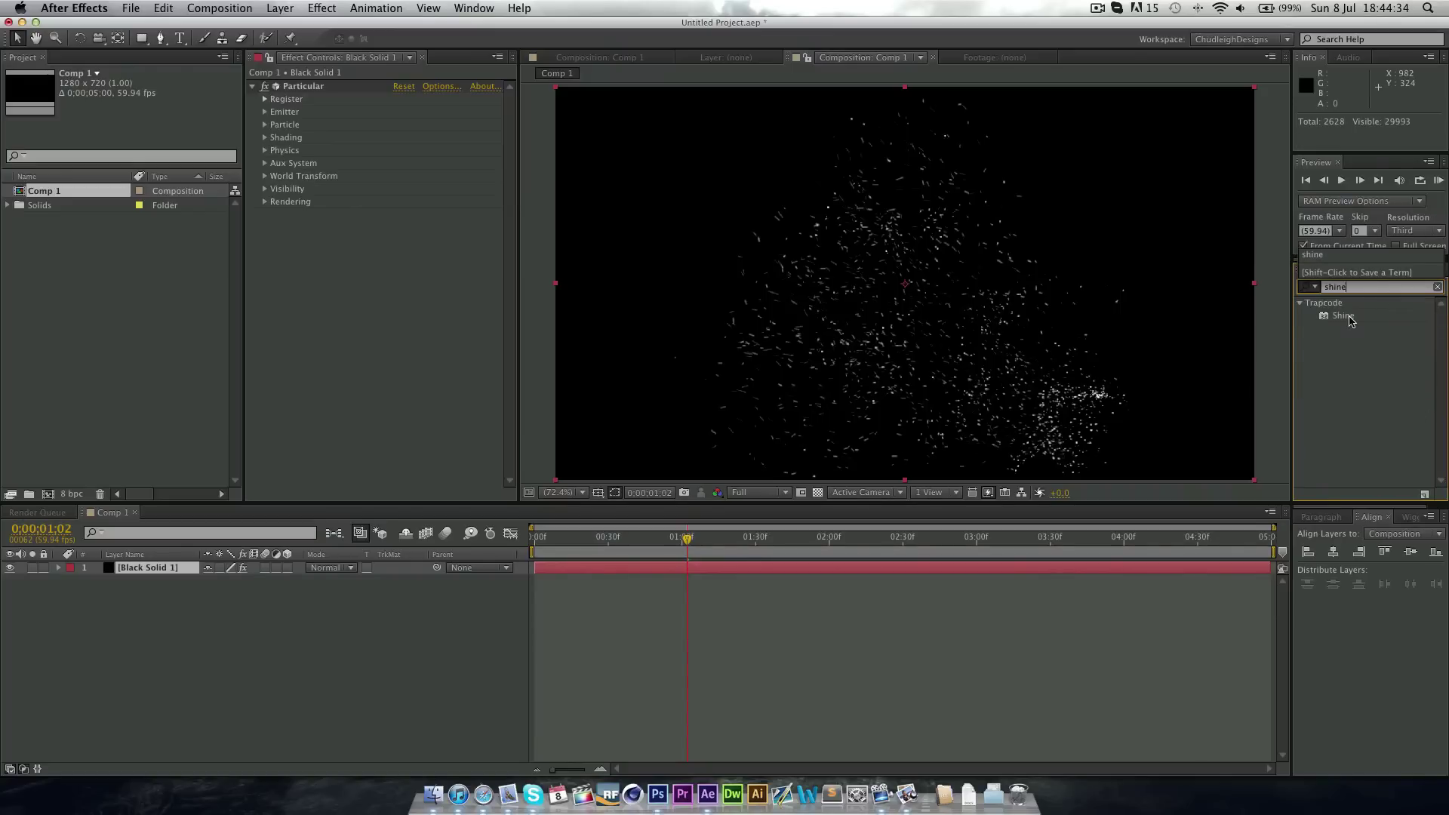
left_click_drag(1350, 320, 332, 301)
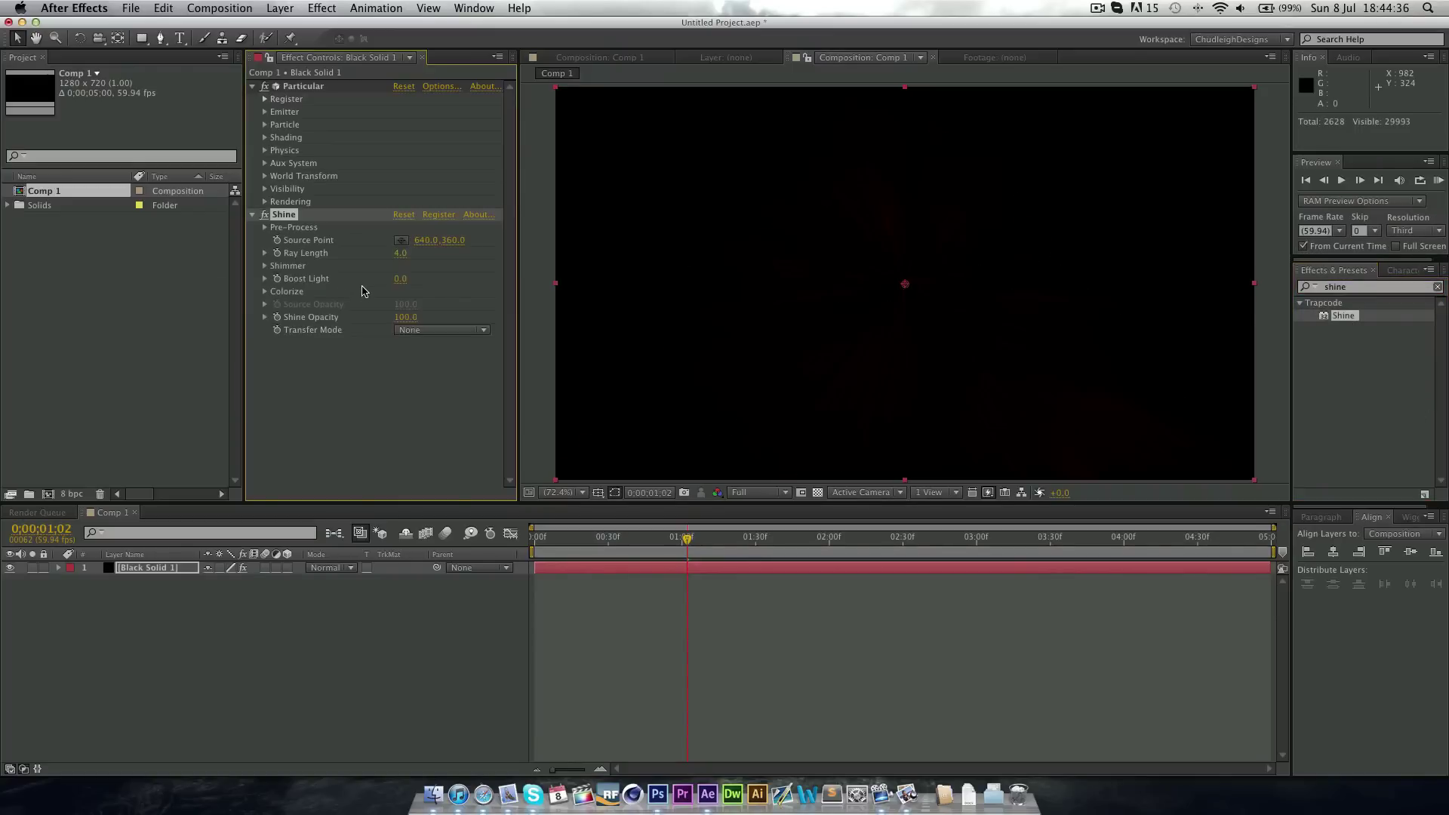
Set Shine's Ray Length to 0 and scrub the timeline to check the look.
left_click(400, 254)
type("0")
key("Return")
left_click(583, 537)
left_click_drag(573, 540, 760, 538)
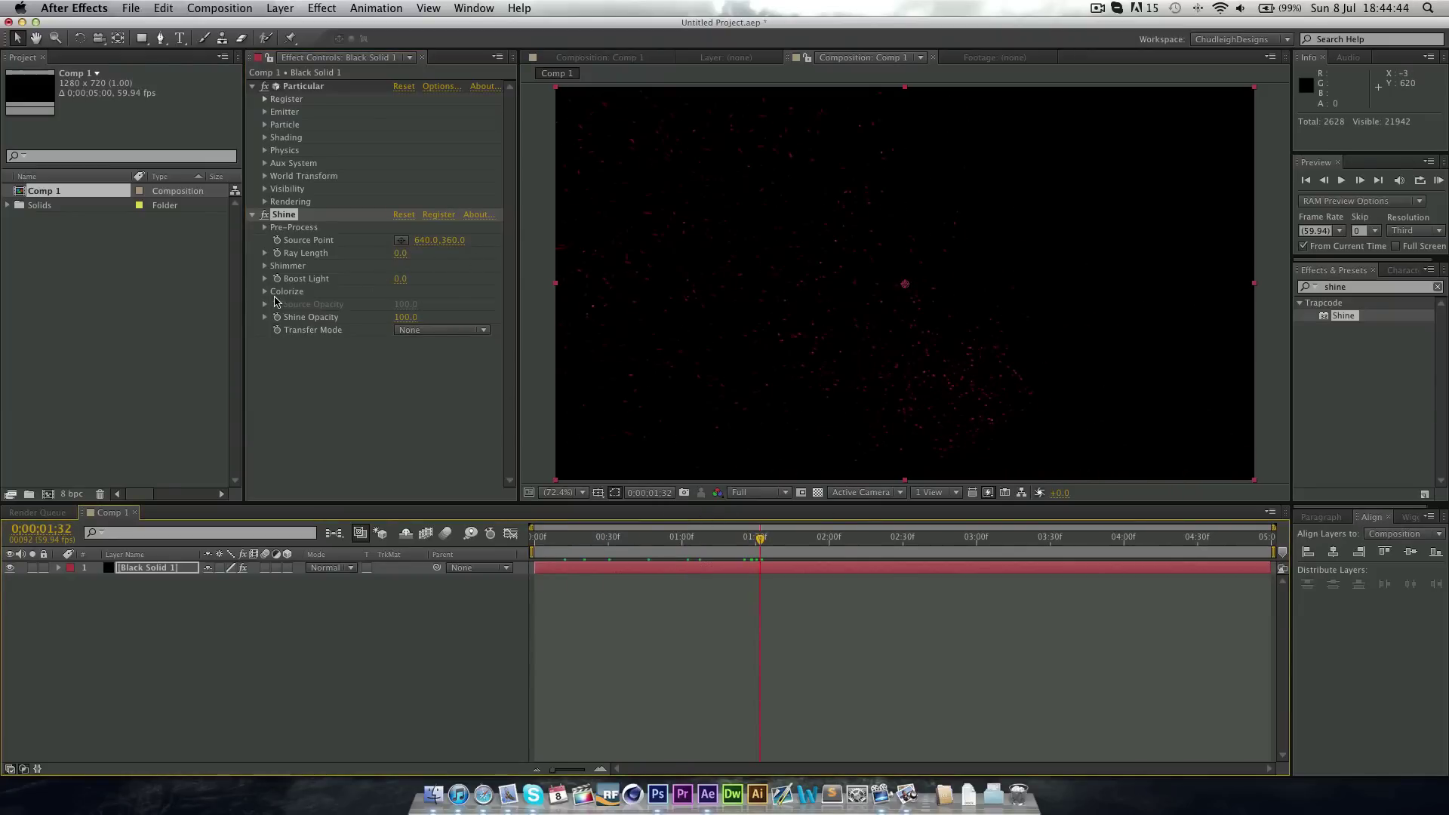
Colorize Shine with the Fire preset based on Lightness, then preview and rewind.
left_click(265, 292)
left_click(426, 318)
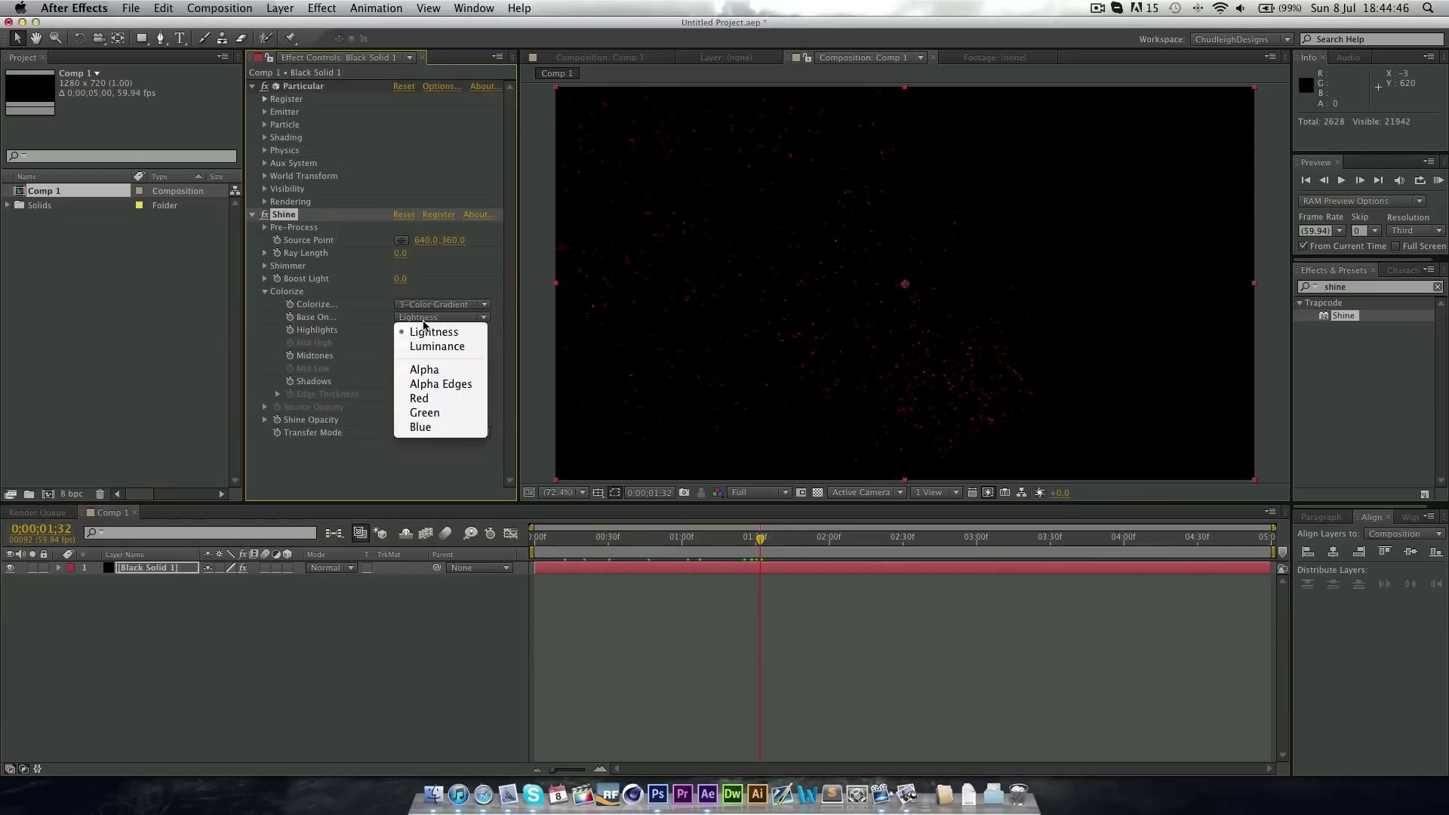
left_click(428, 324)
left_click(433, 306)
left_click(434, 397)
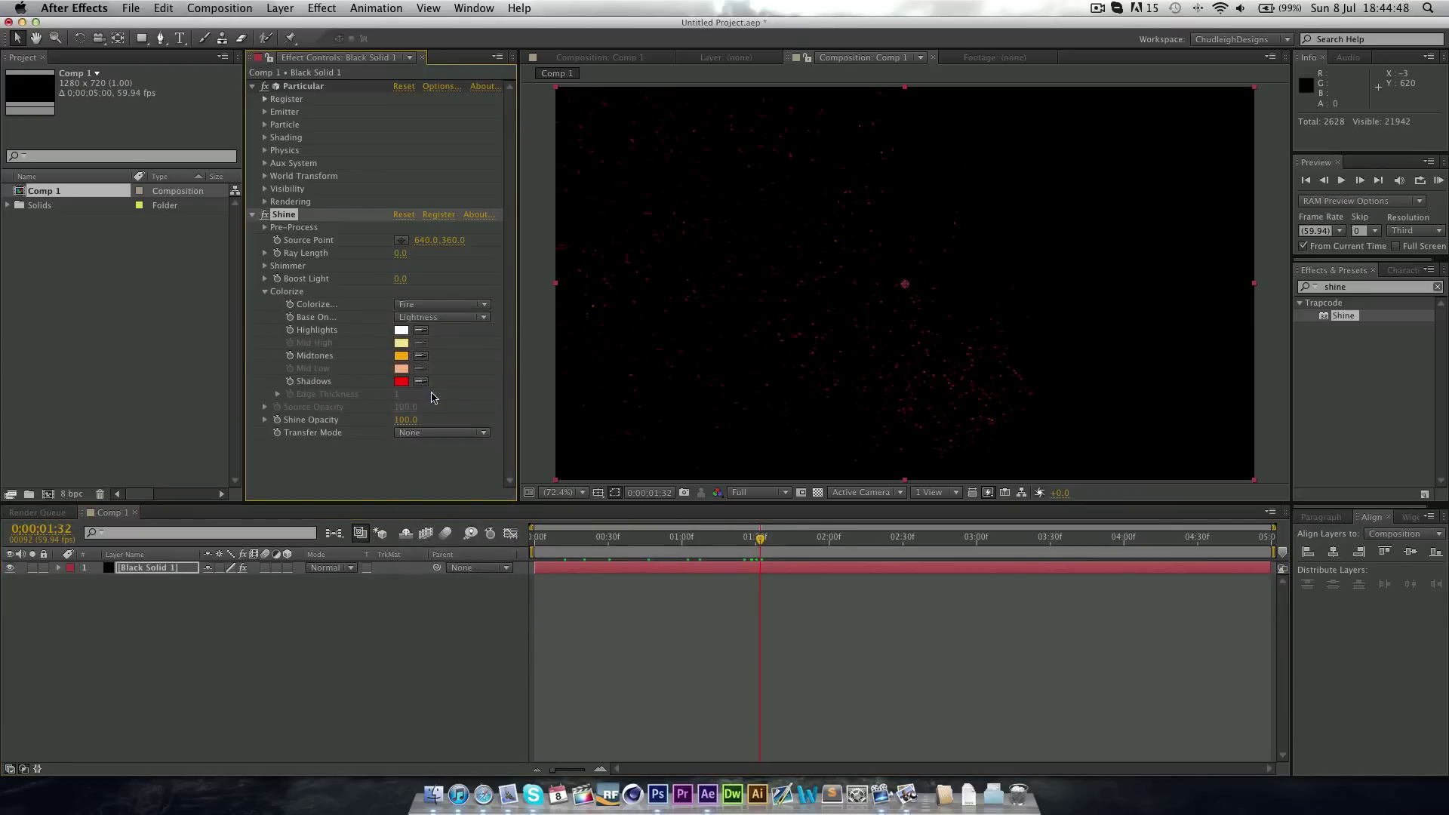
left_click_drag(624, 537, 737, 536)
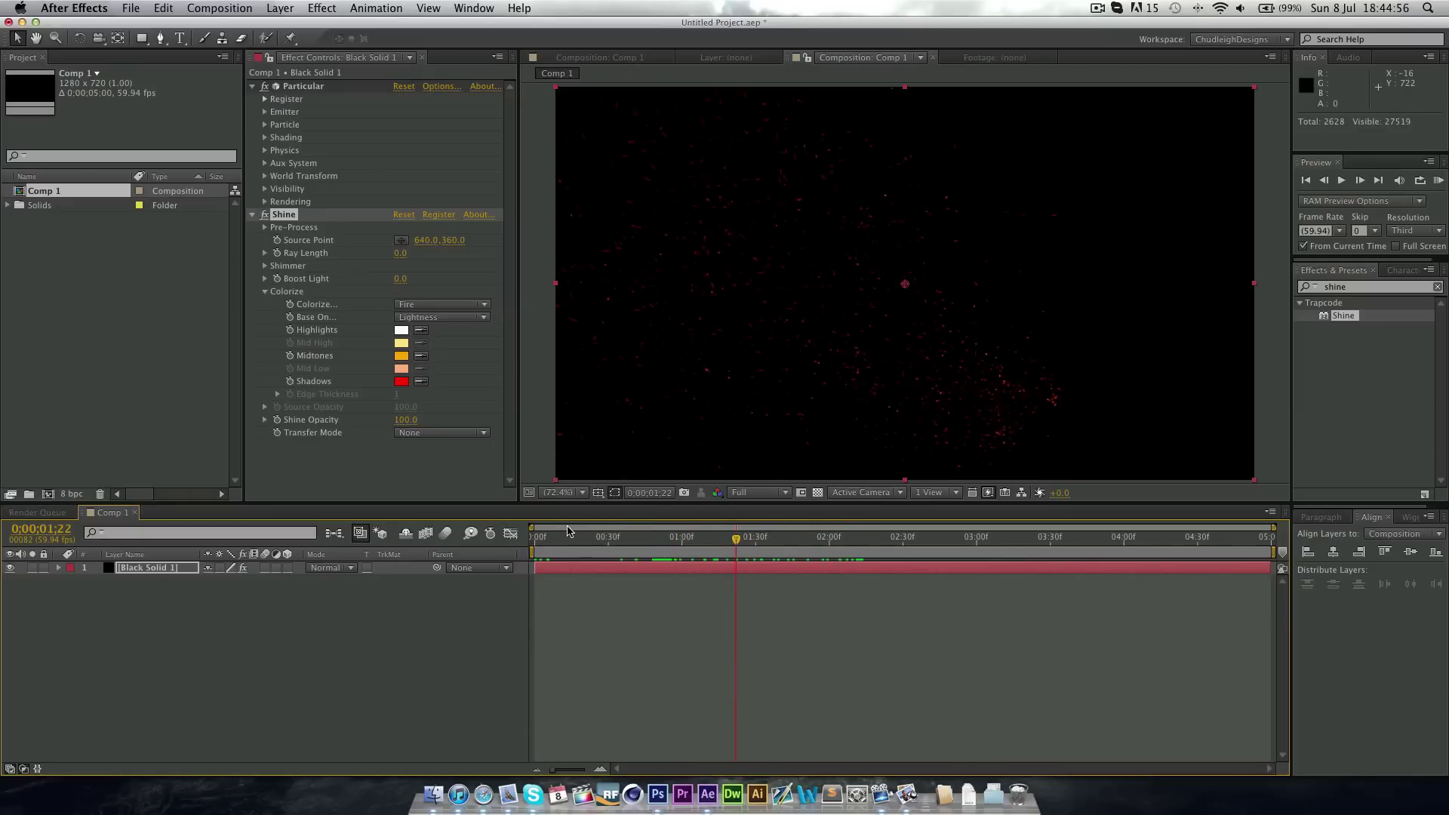
left_click_drag(568, 531, 533, 536)
Set Particular's Emitter Particles/sec to 45000 and preview the denser emission.
left_click(265, 112)
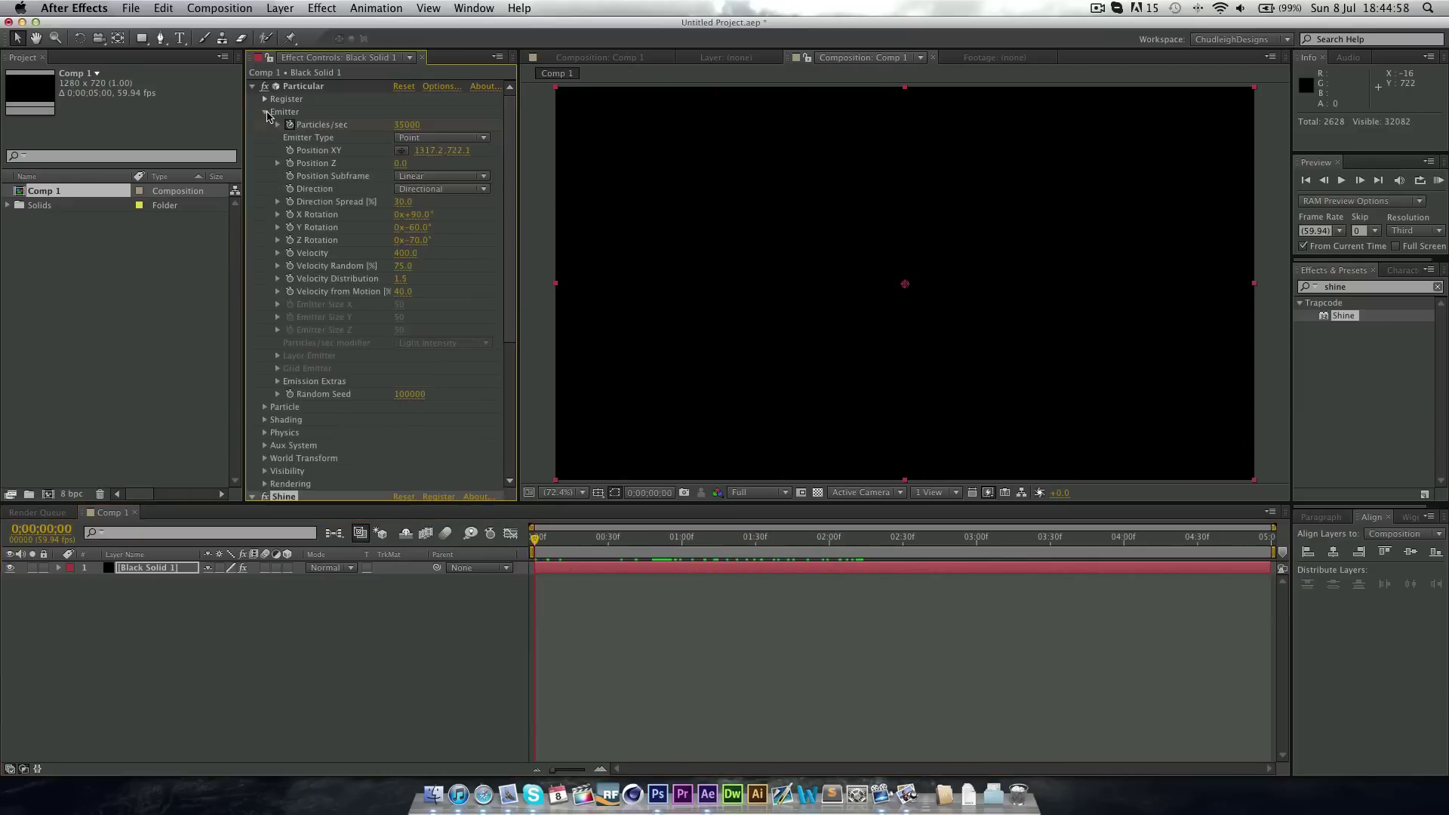
left_click(407, 123)
type("3500")
key("Return")
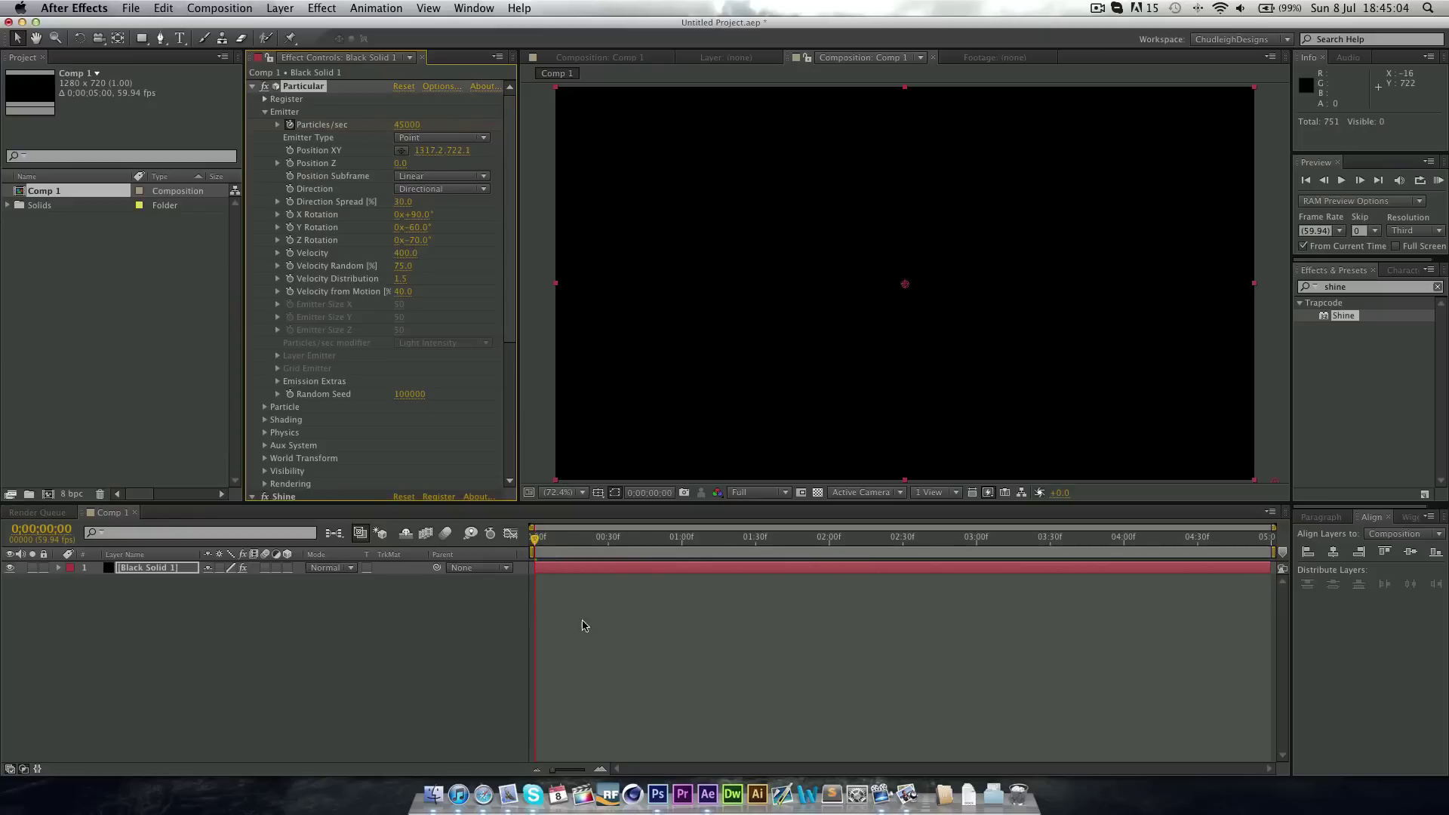
left_click_drag(542, 537, 807, 538)
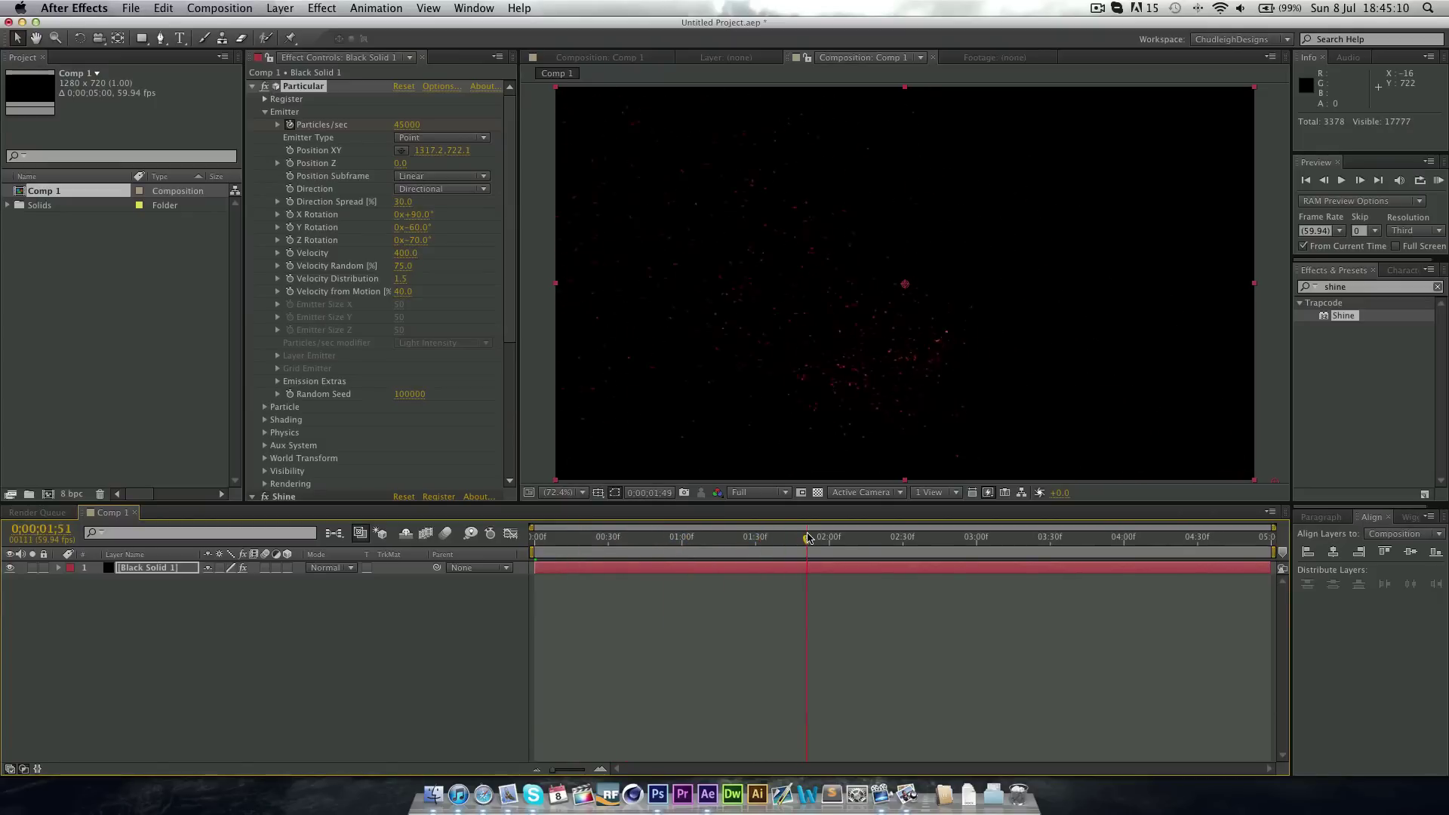
In the timeline's Particular Emitter properties, drag the second Particles/sec keyframe later.
left_click(59, 568)
left_click(72, 581)
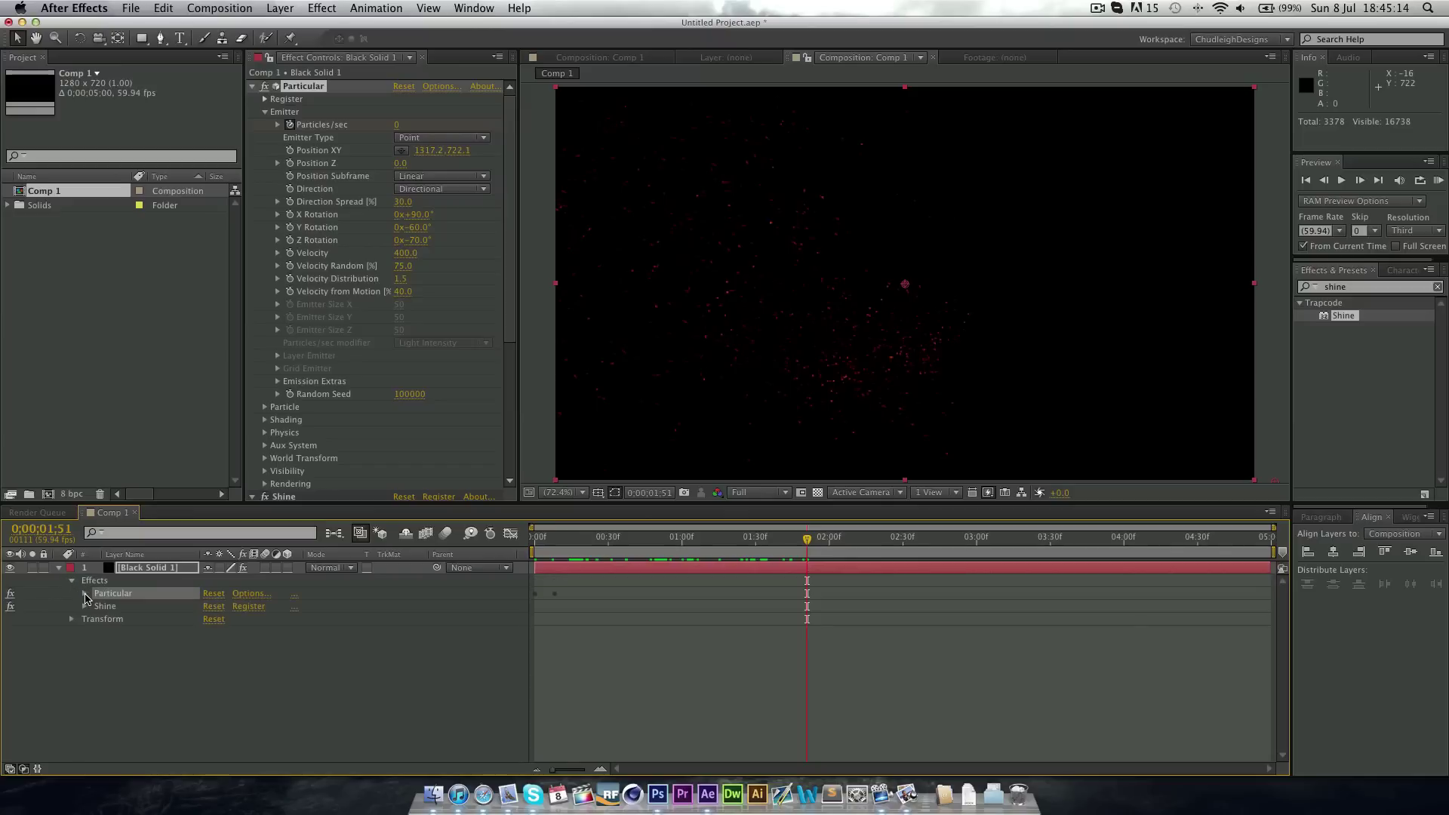
left_click(85, 594)
left_click(97, 619)
left_click_drag(555, 582, 618, 582)
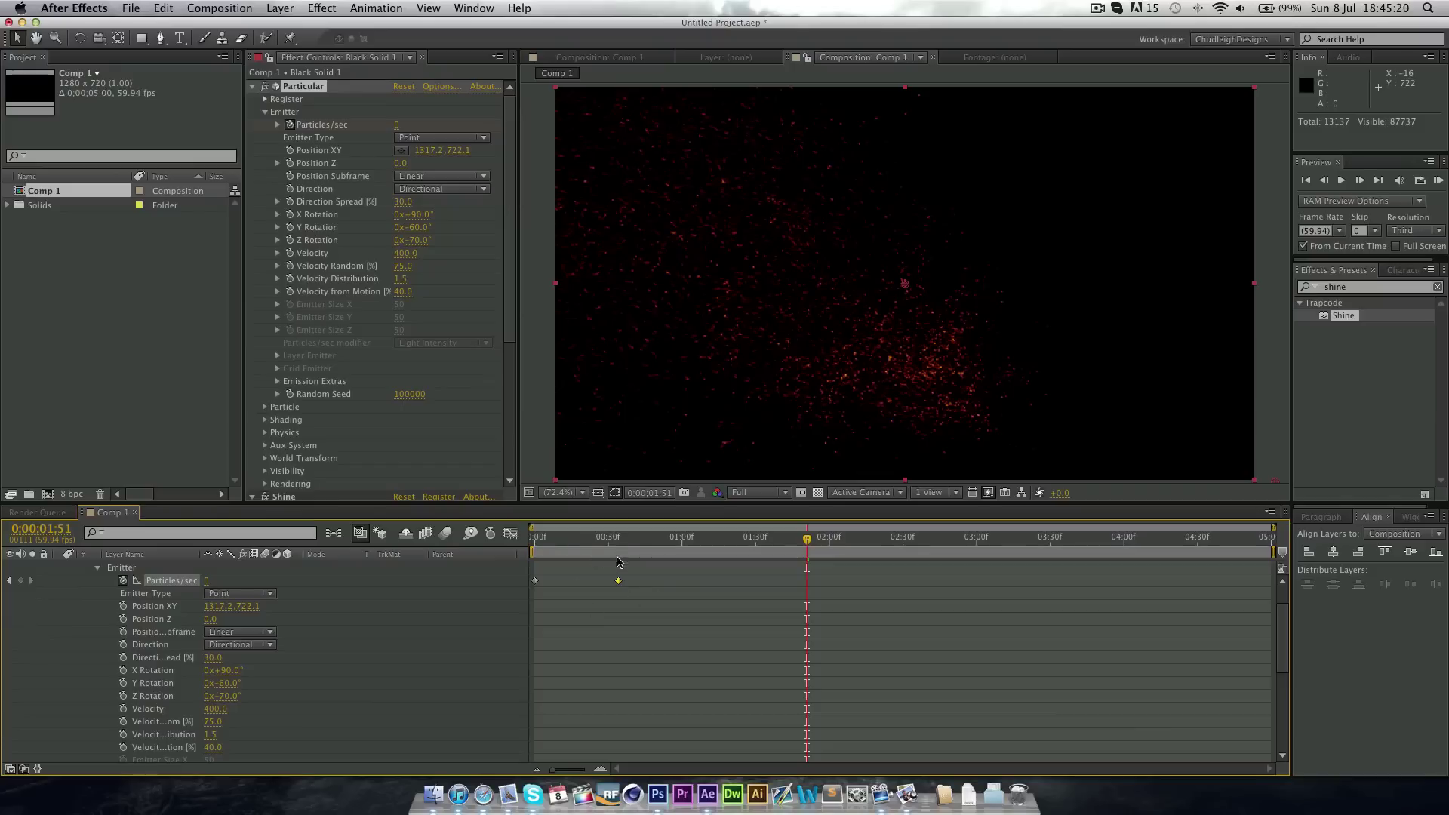
Play and scrub the animation to preview the longer spark burst.
left_click(543, 548)
key("space")
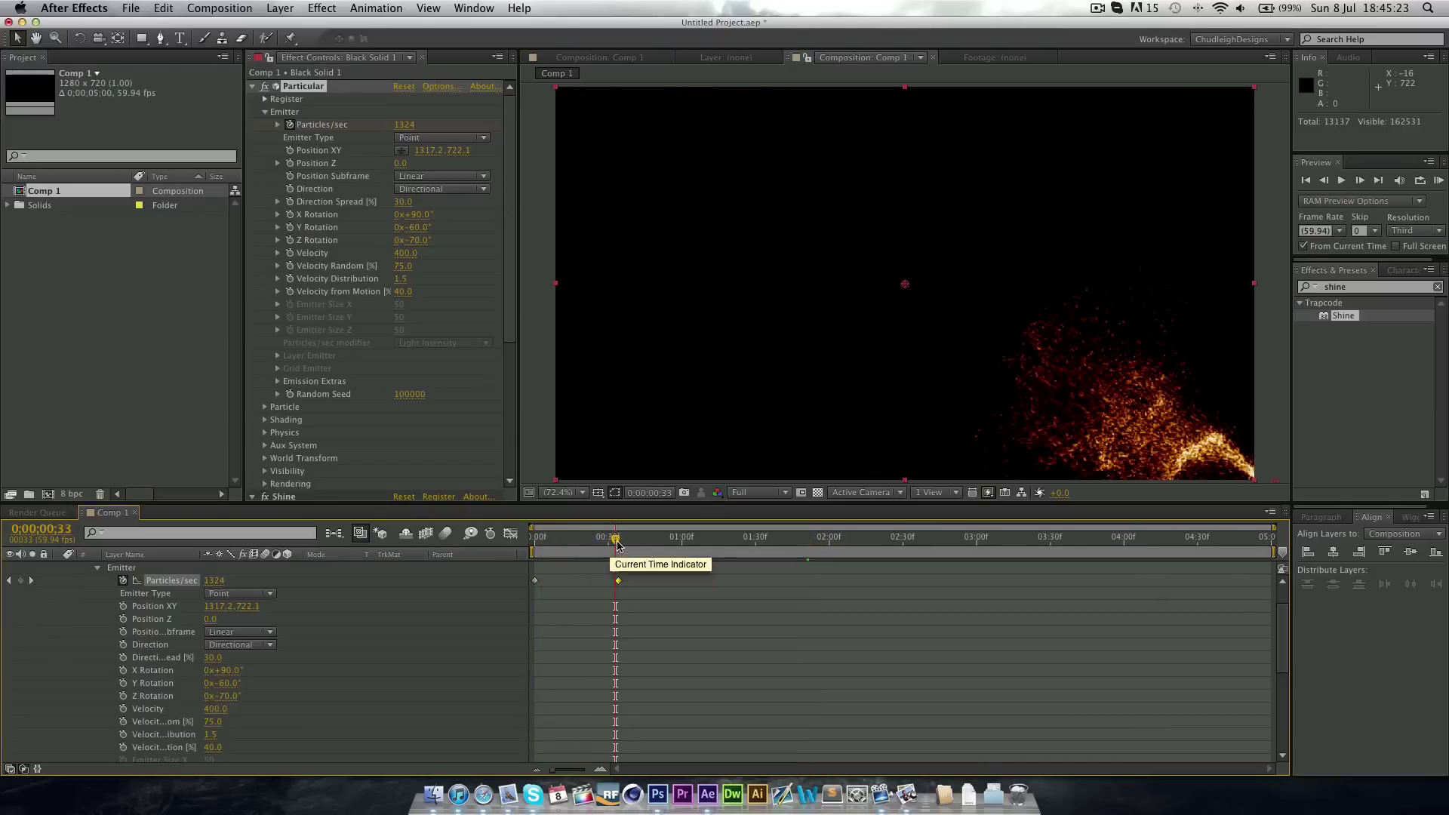
mouse_move(616, 539)
left_mouse_down()
mouse_move(963, 545)
mouse_move(593, 548)
left_mouse_up()
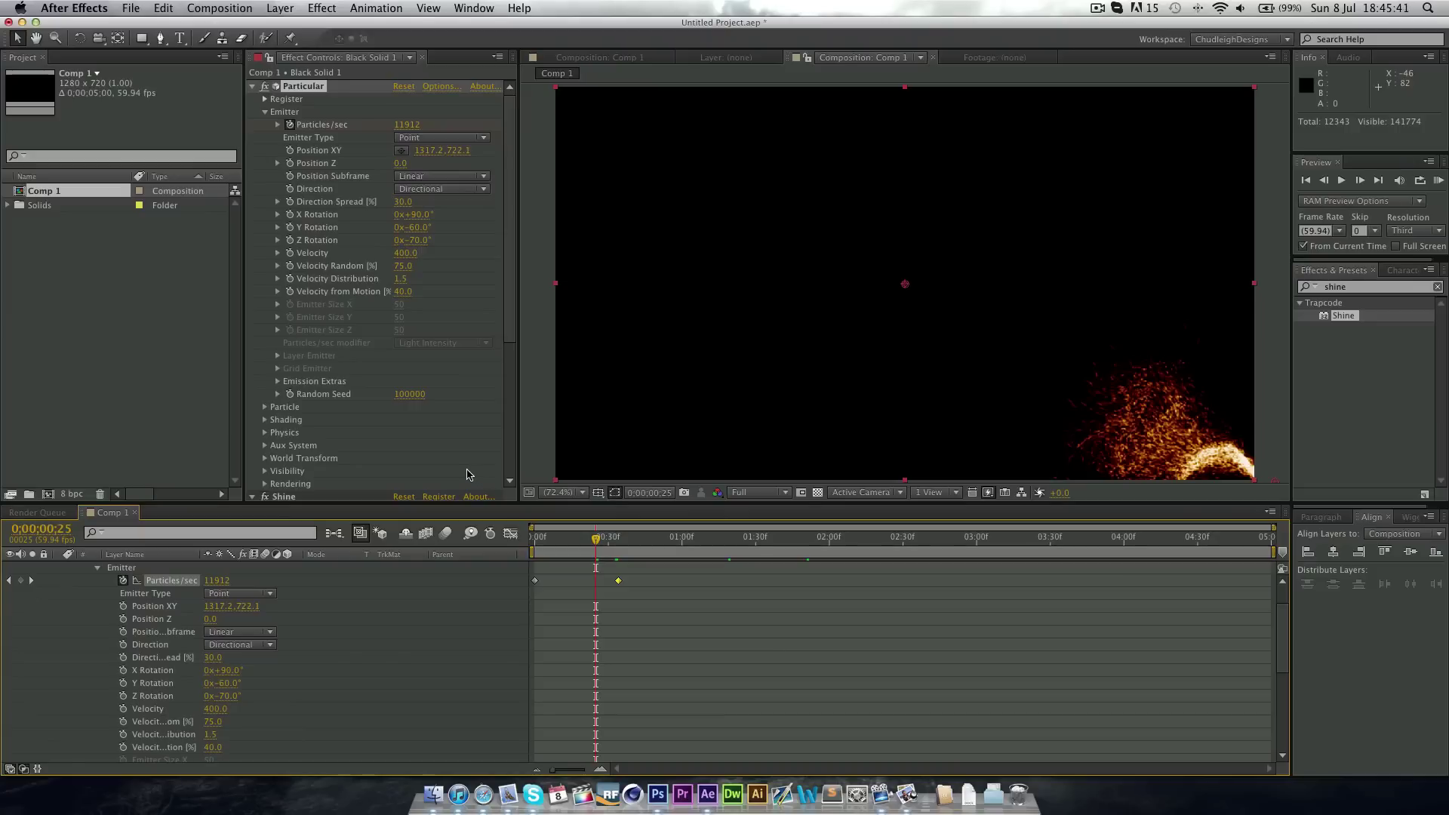
left_click(589, 543)
left_click_drag(621, 546, 563, 553)
key("space")
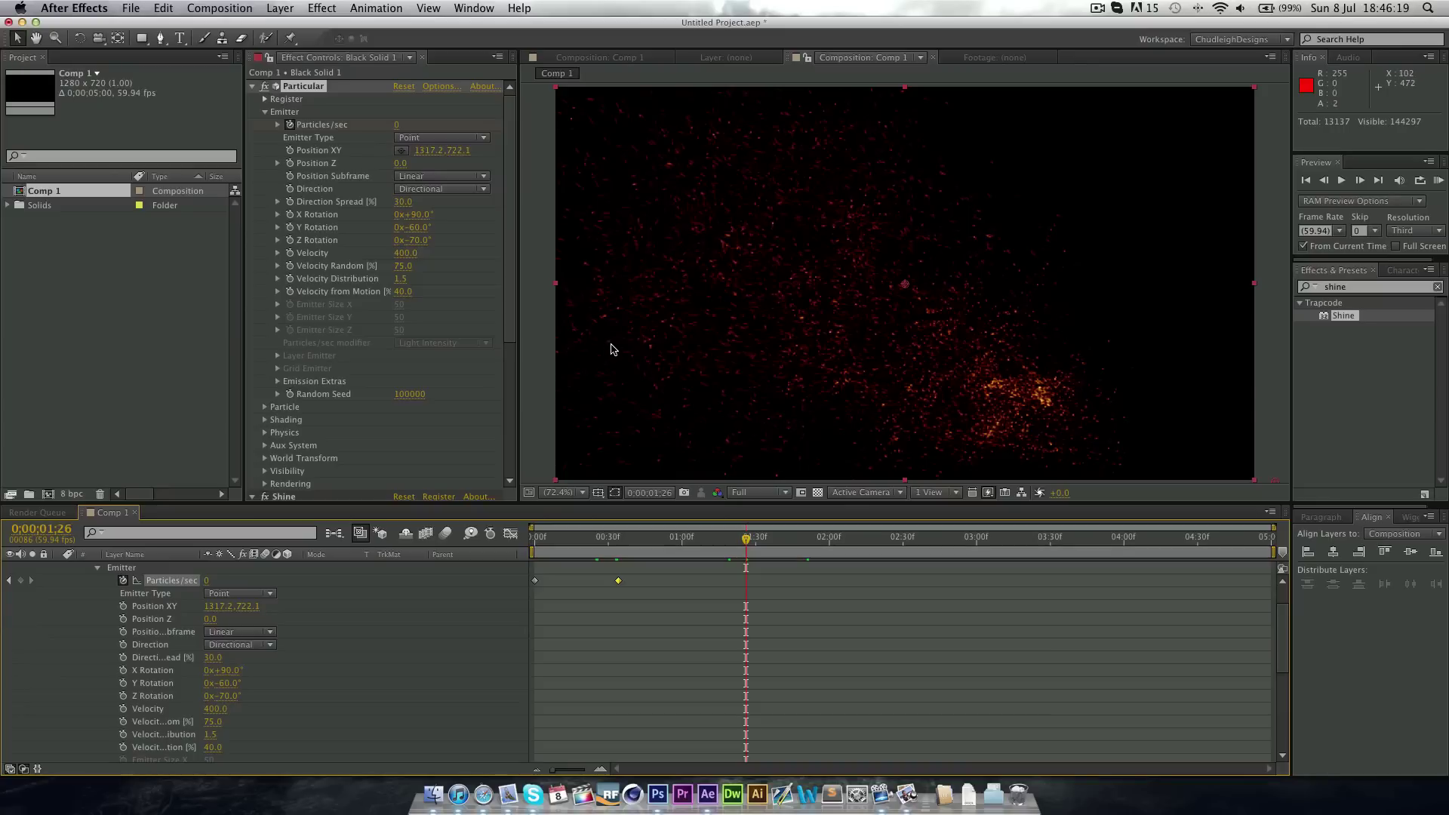
left_click(548, 197)
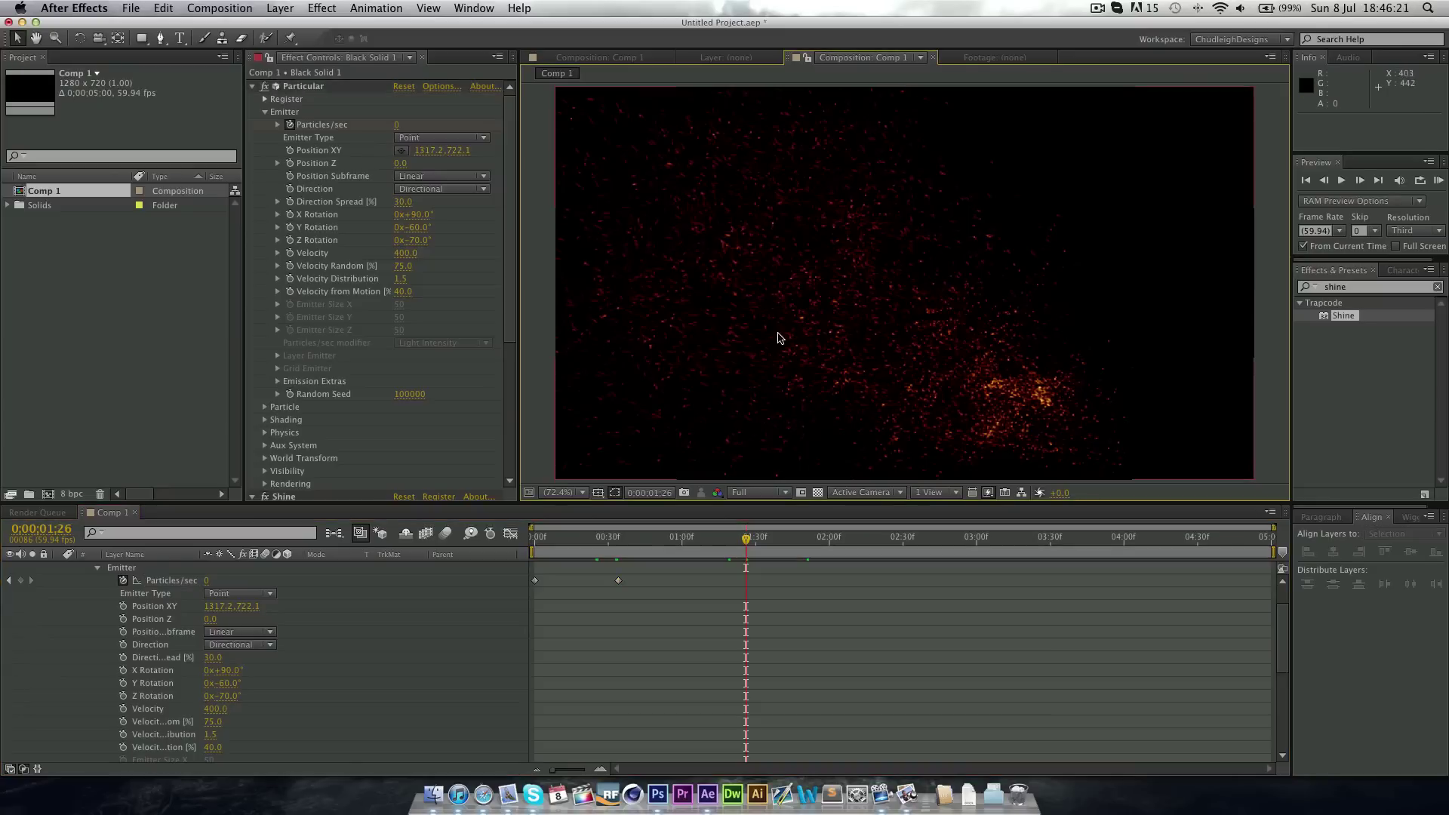